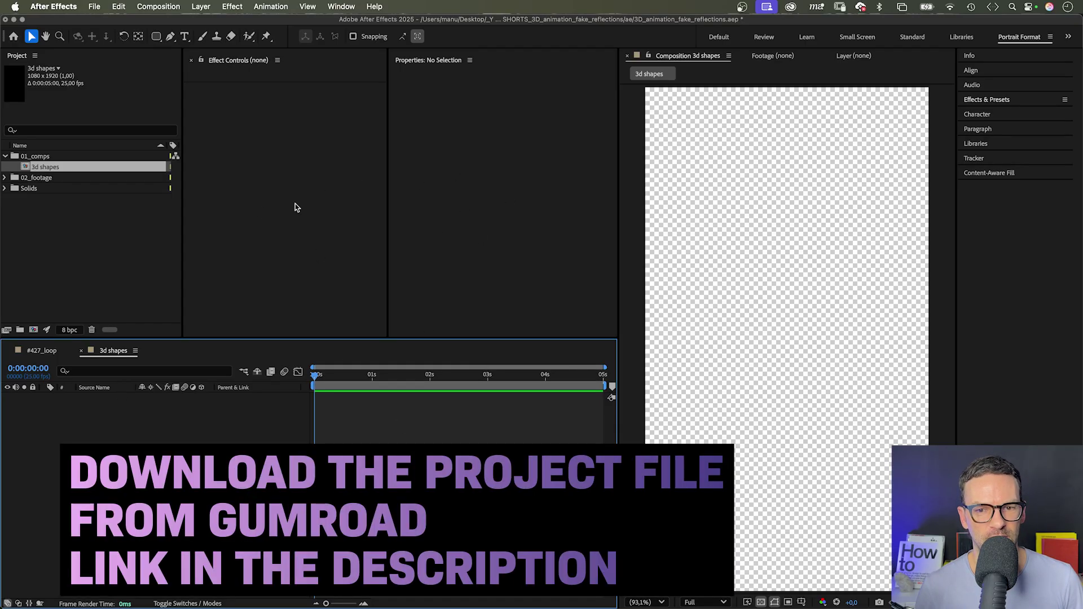
Change the 3d shapes composition's frame rate from 25 to 24 fps in Composition Settings.
key(super+k)
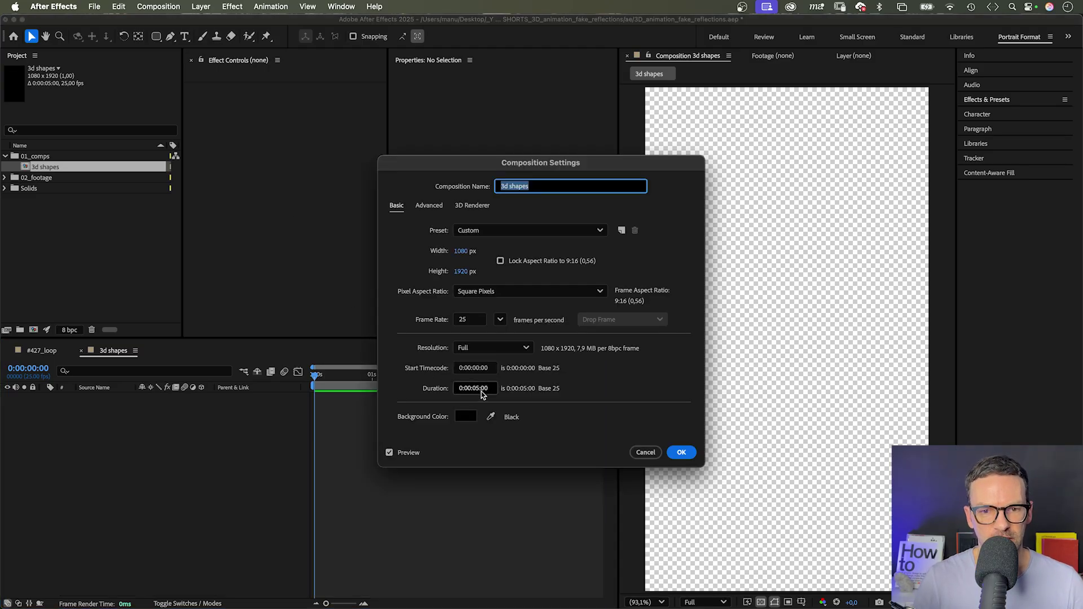
click(456, 319)
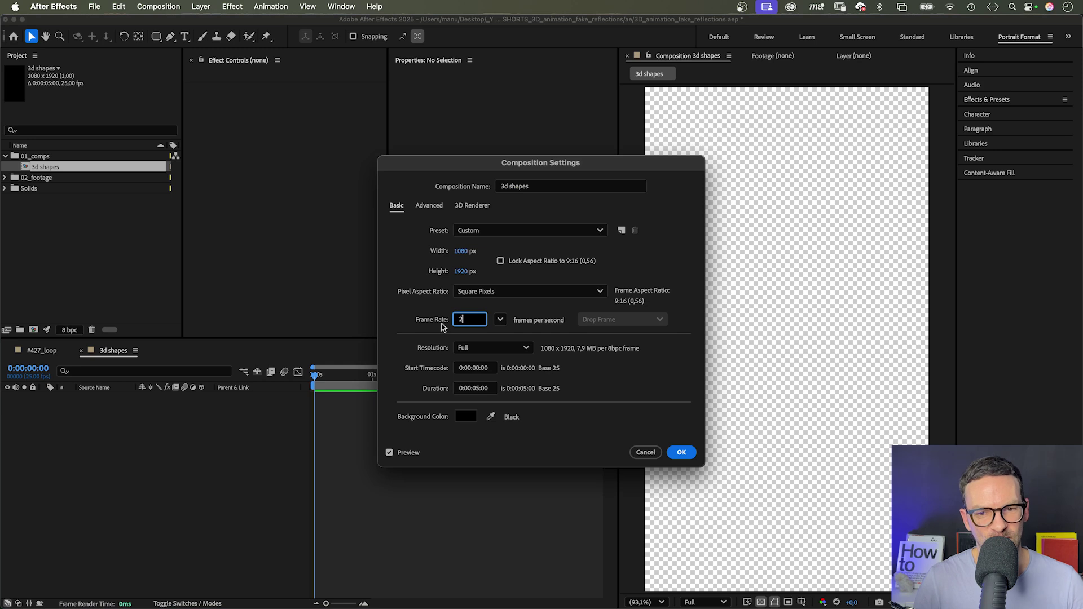
click(682, 452)
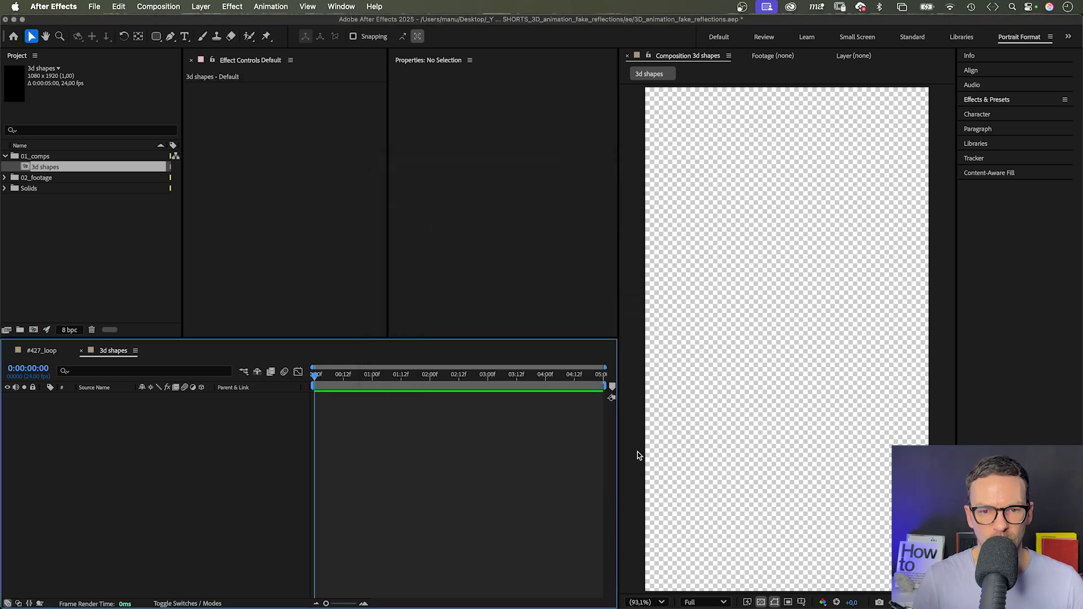
Create a full-composition rounded rectangle shape layer with the Rounded Rectangle Tool.
click(154, 37)
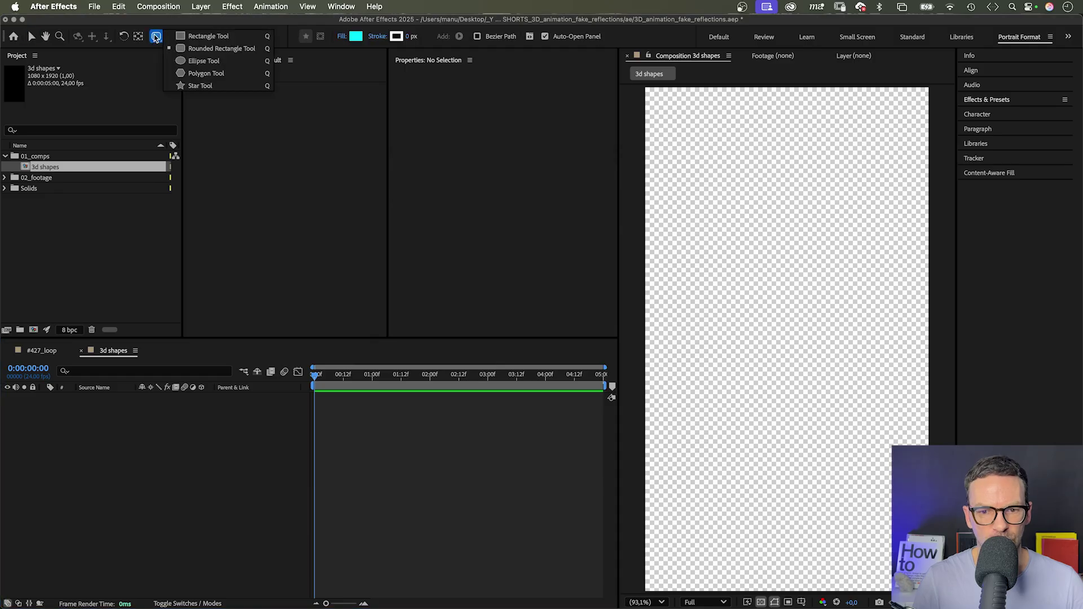
click(225, 51)
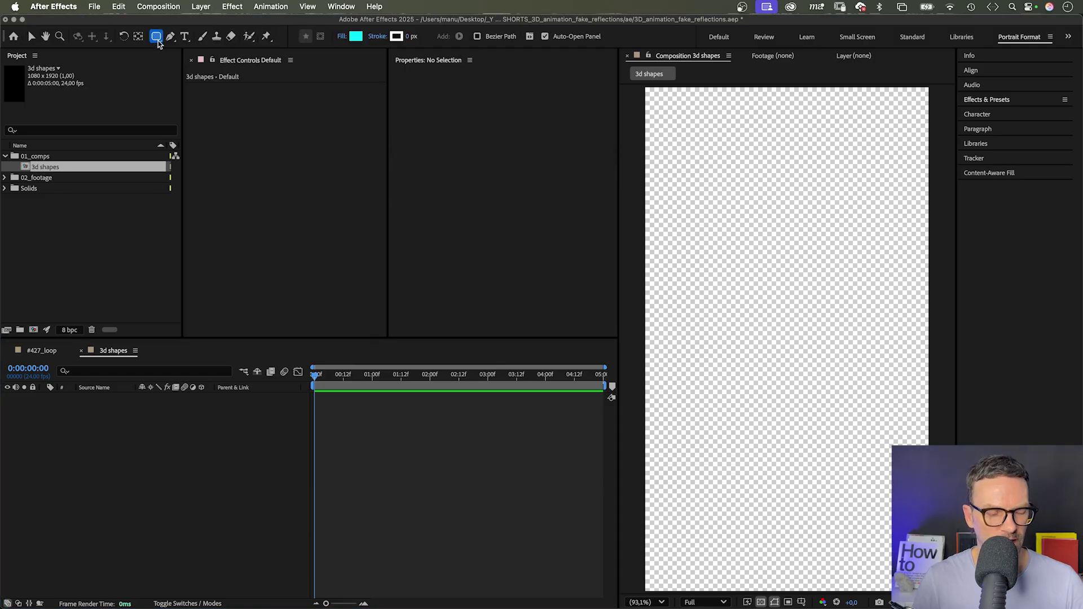
double_click(157, 38)
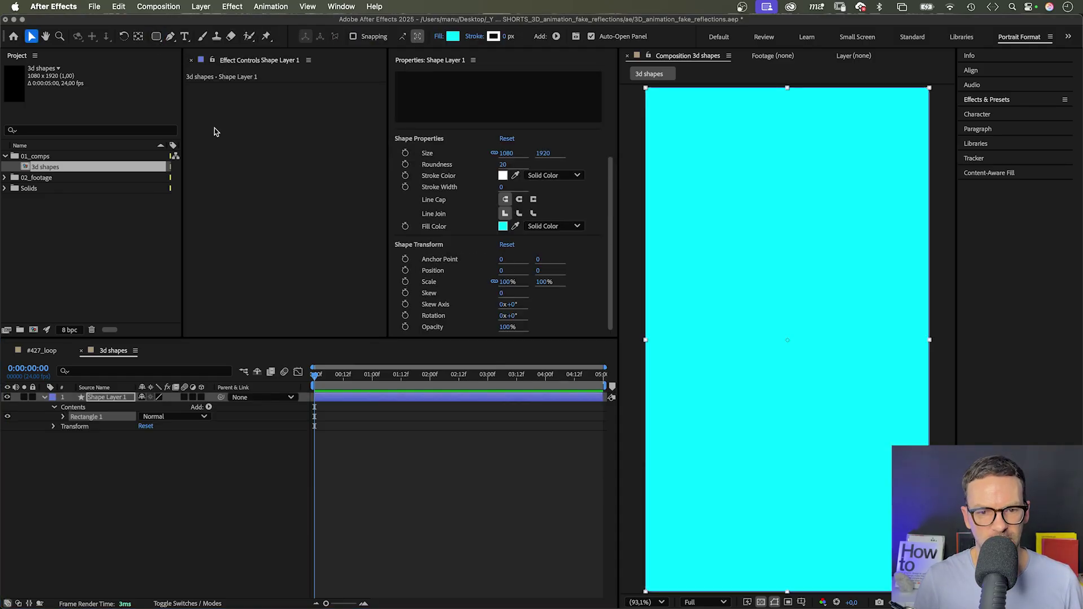
Unlink the rectangle's size and set it to 900 × 500 with Roundness 50.
click(493, 153)
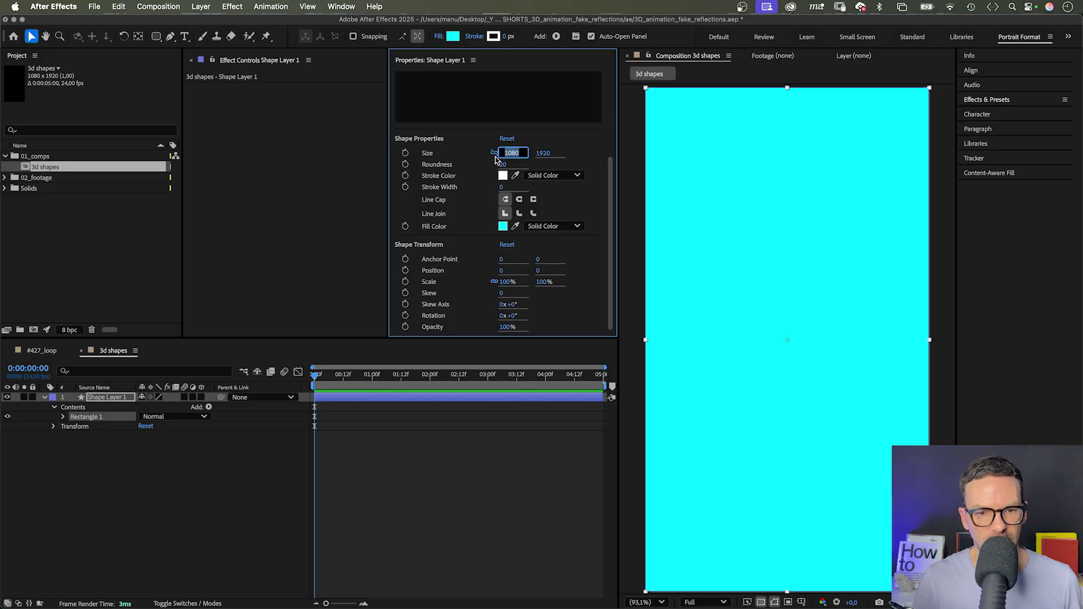
text(900)
key(Tab)
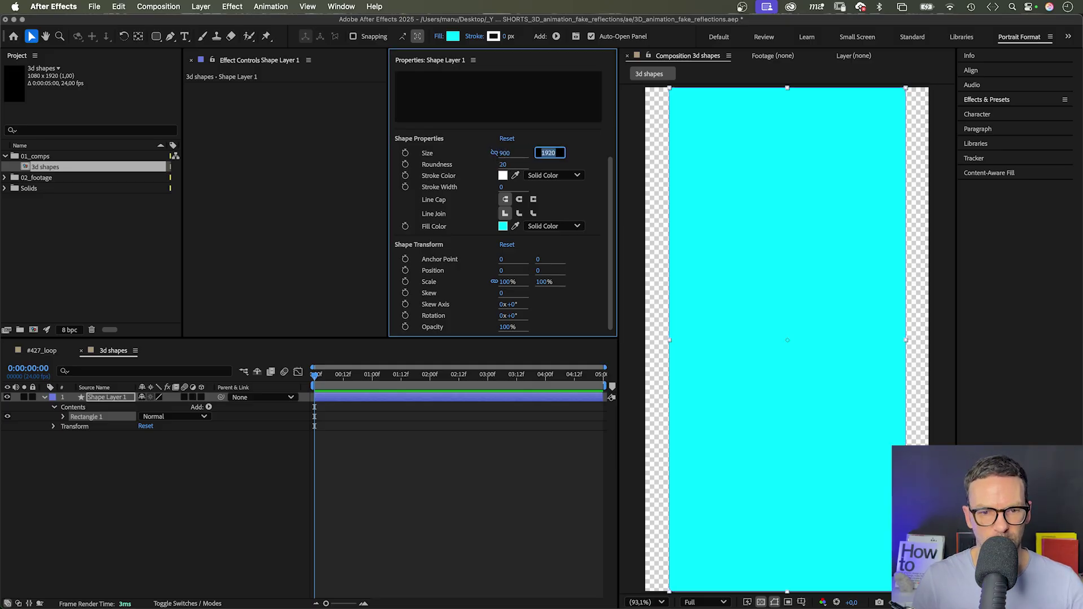
text(500)
key(Return)
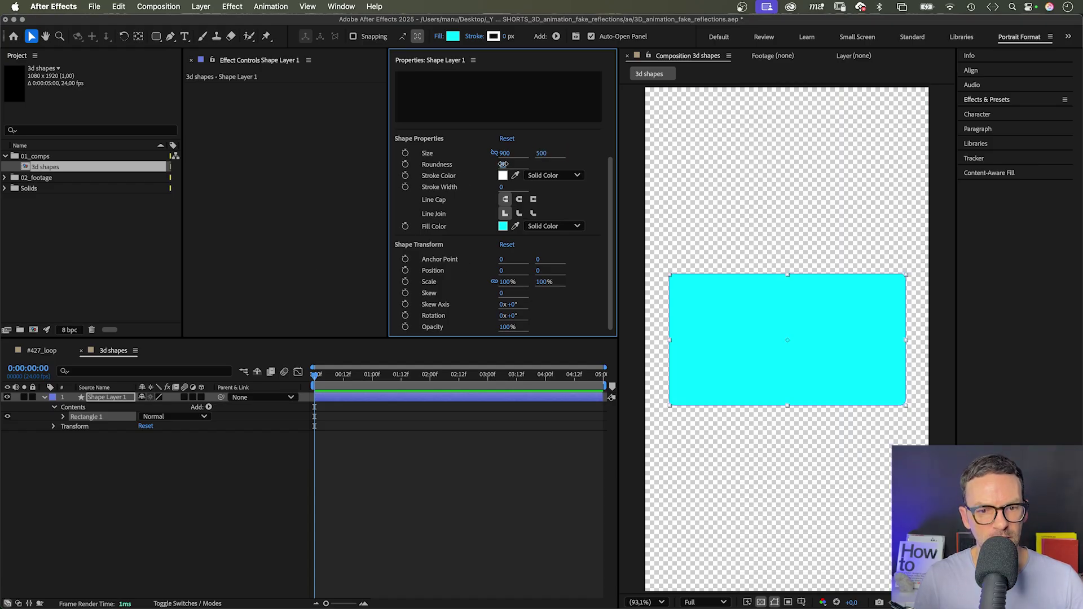
text(50)
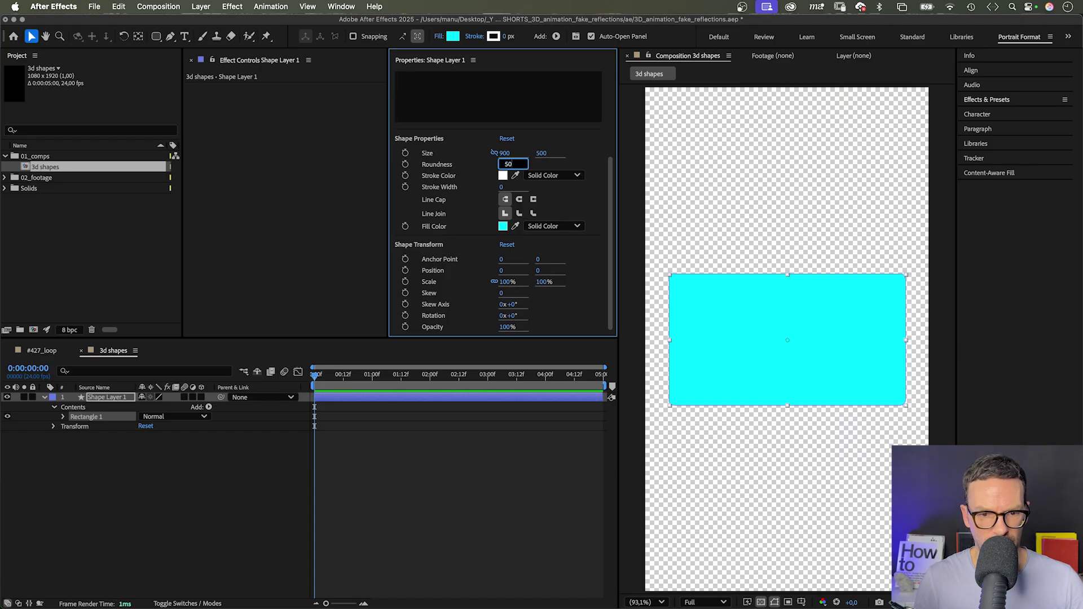
key(Return)
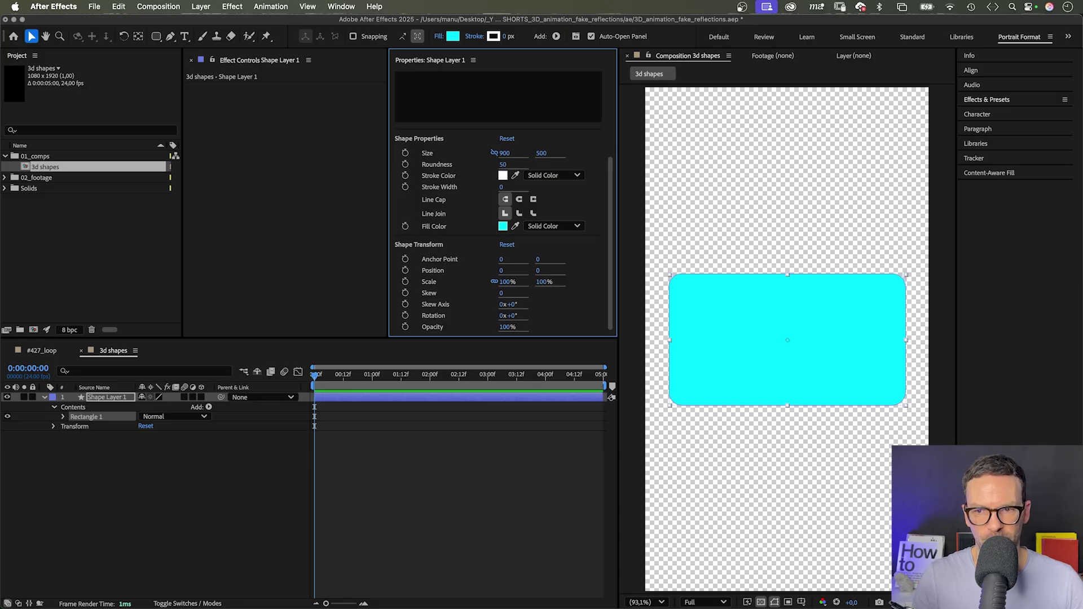
Enable 3D on the rectangle layer and switch the composition to the Advanced 3D renderer.
click(200, 397)
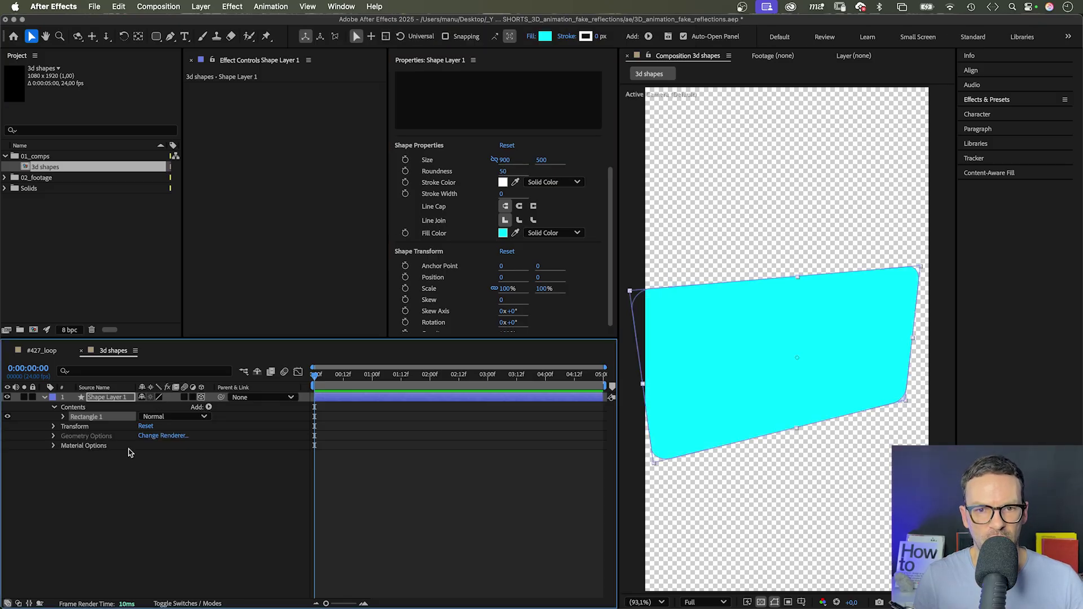
click(158, 435)
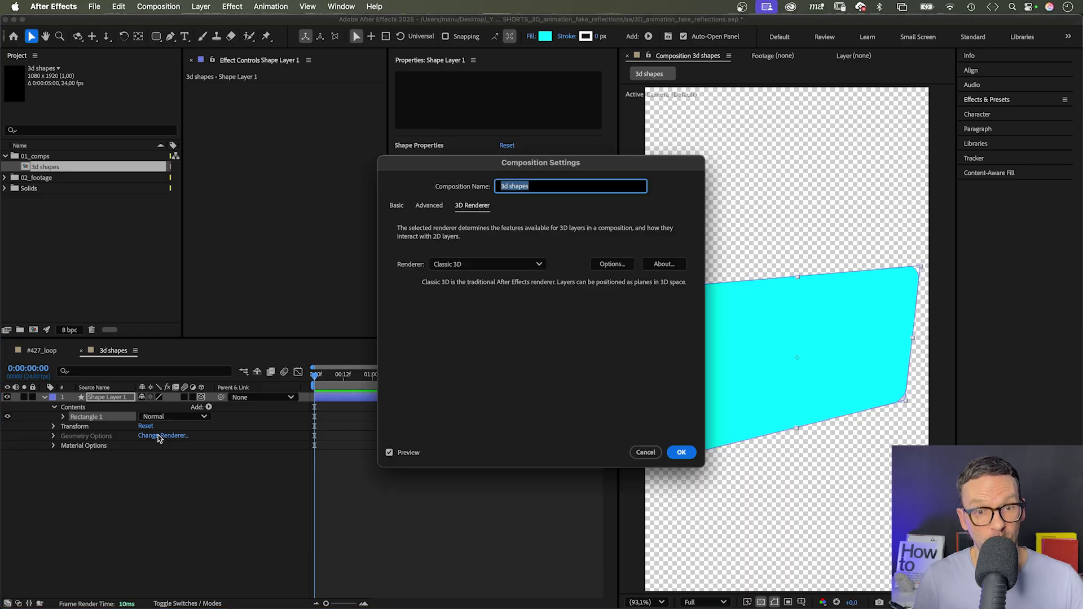
click(471, 264)
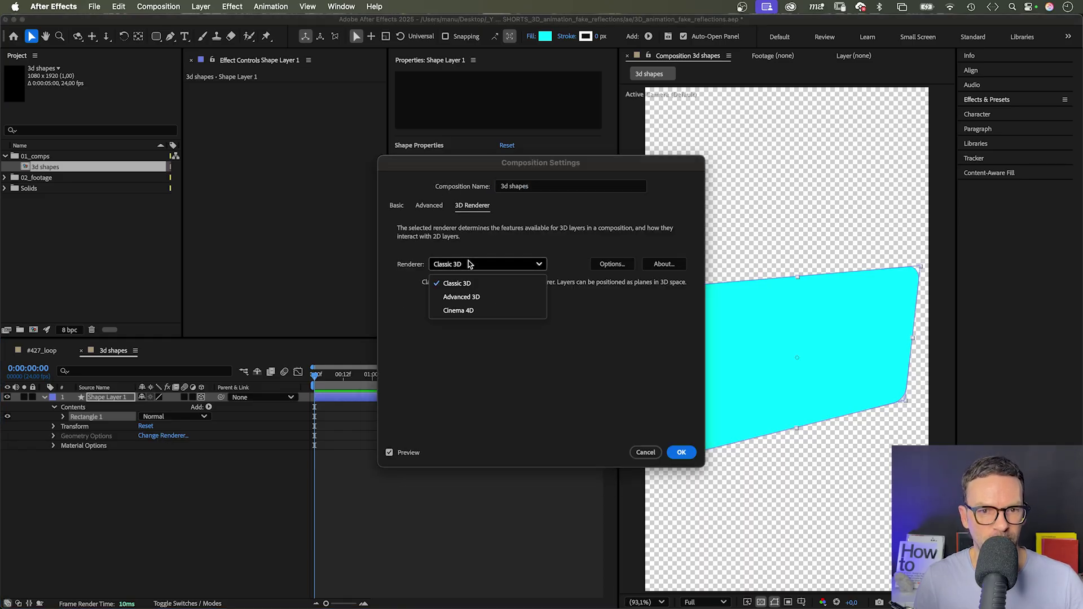
click(484, 297)
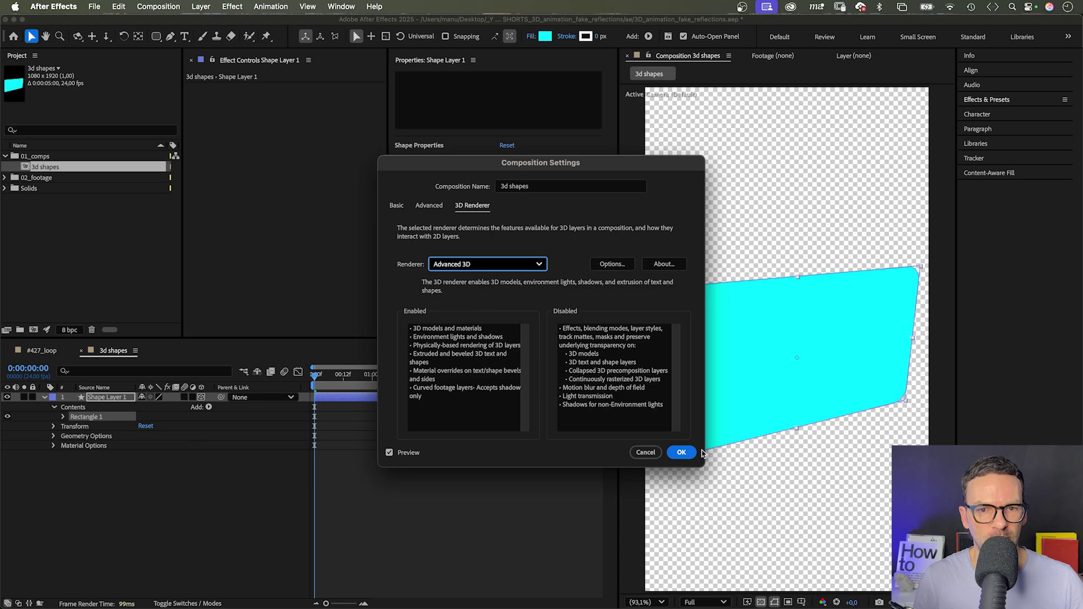
click(681, 453)
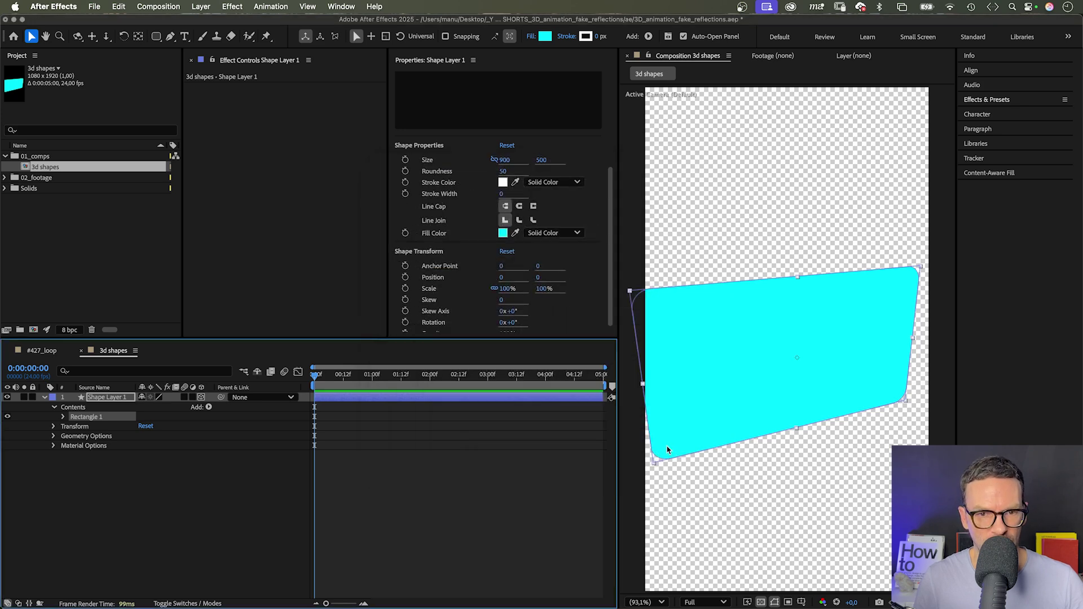
Reopen Composition Settings to confirm the renderer is Advanced 3D.
click(159, 6)
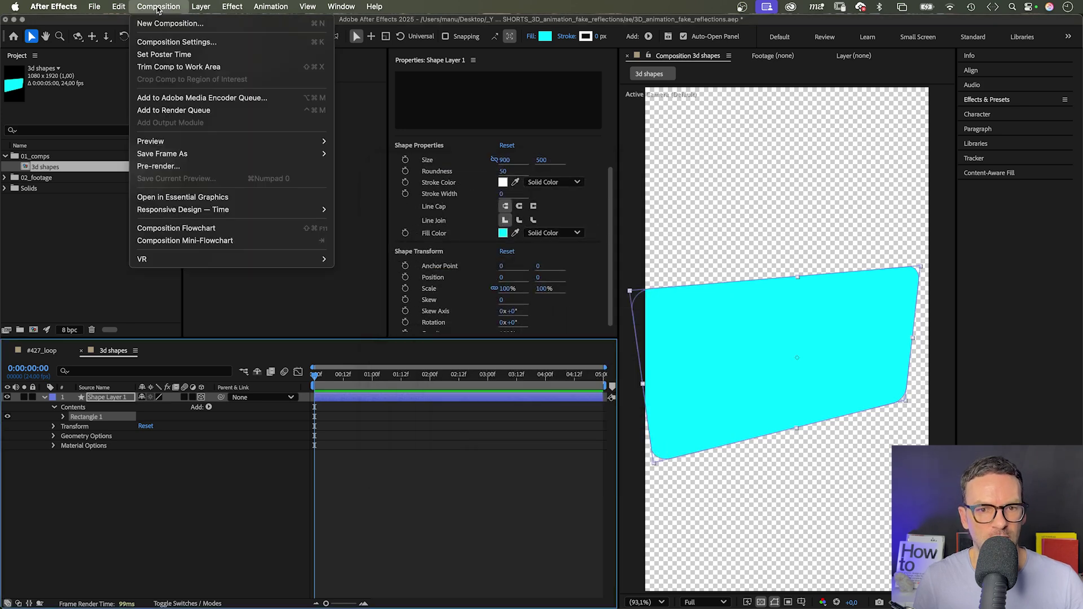
click(157, 44)
click(472, 205)
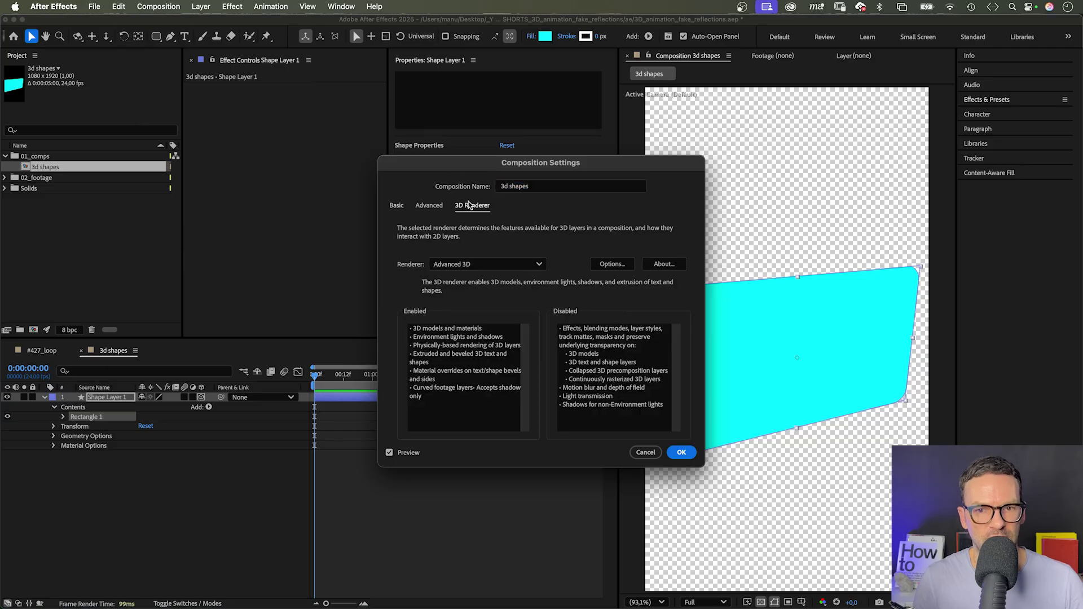
Set the rectangle's Geometry Options to Bevel Depth 0 and Extrusion Depth 15.
click(645, 452)
click(53, 437)
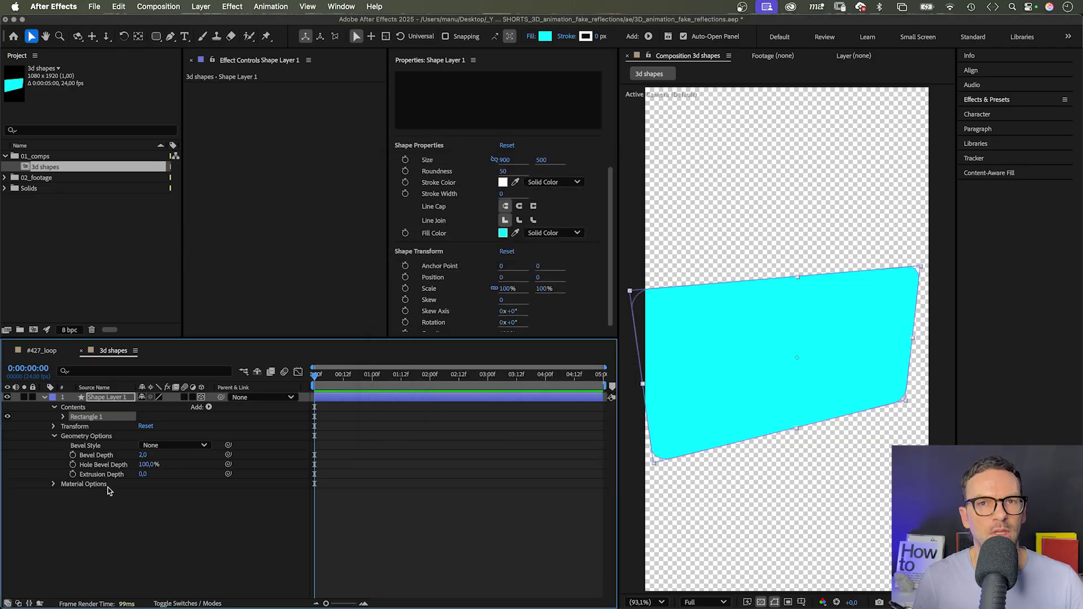
click(141, 455)
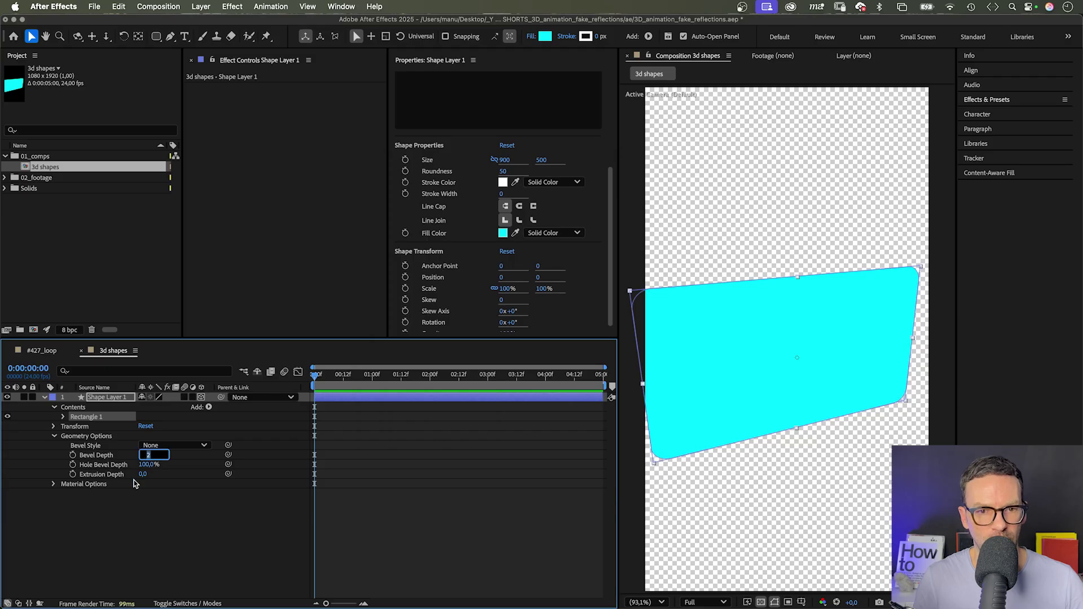
key(Return)
click(144, 475)
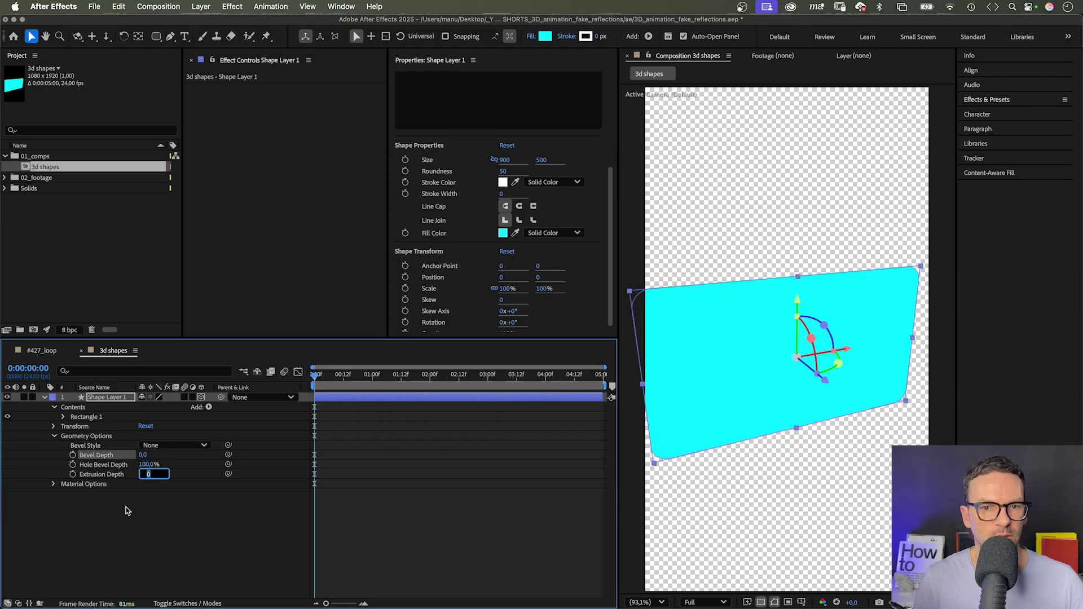
text(15)
key(Return)
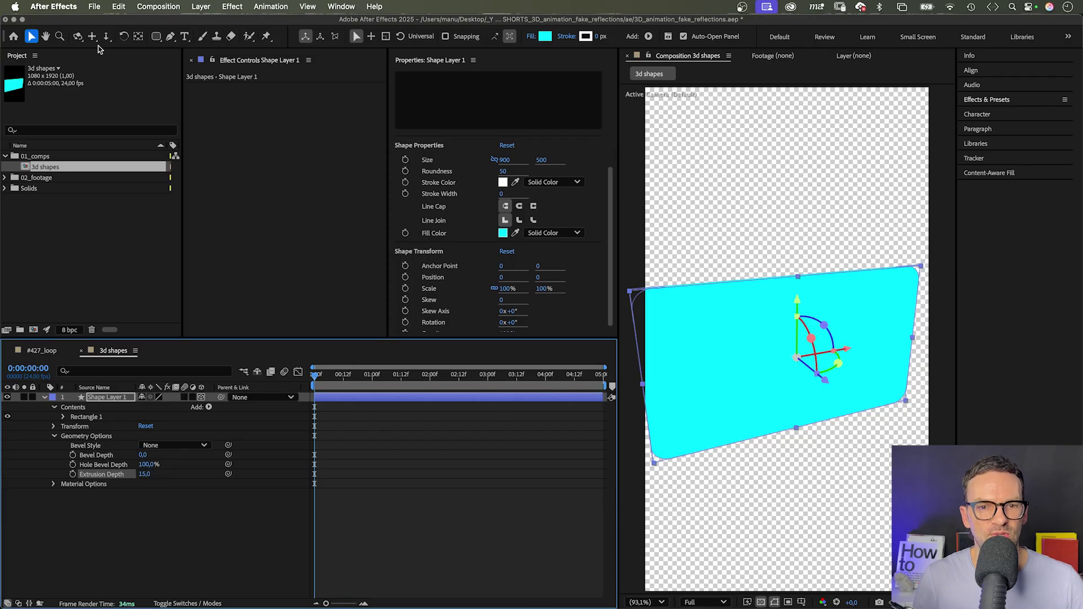
Orbit the 3D view to inspect the slab's thickness, then return to the Selection tool.
click(77, 37)
drag(785, 363, 669, 339)
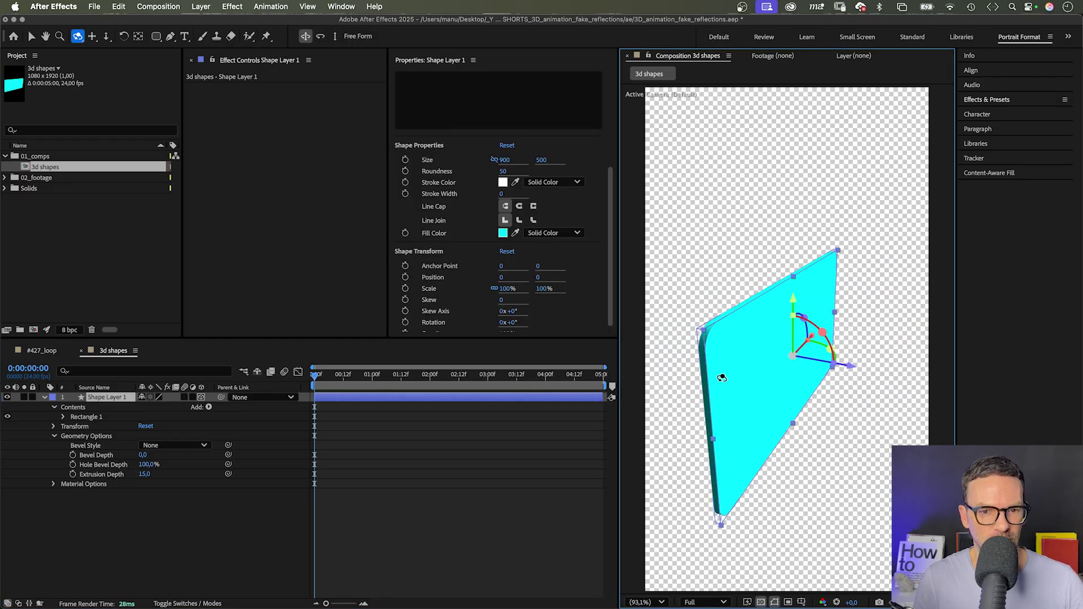
key(v)
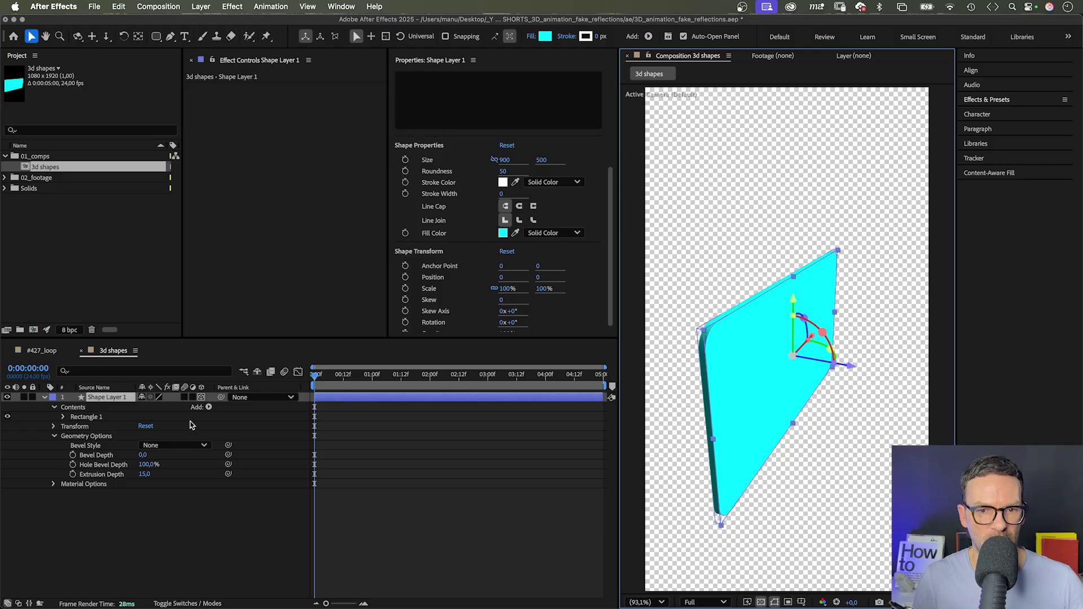
Add a Front Color material option to the Rectangle 1 group.
click(209, 407)
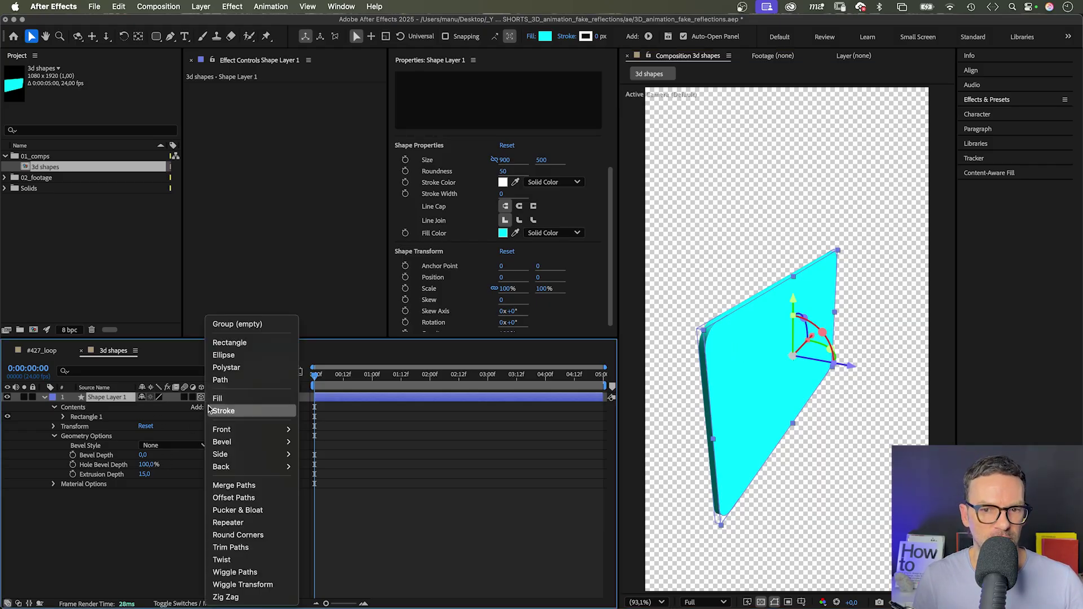
click(152, 417)
click(87, 417)
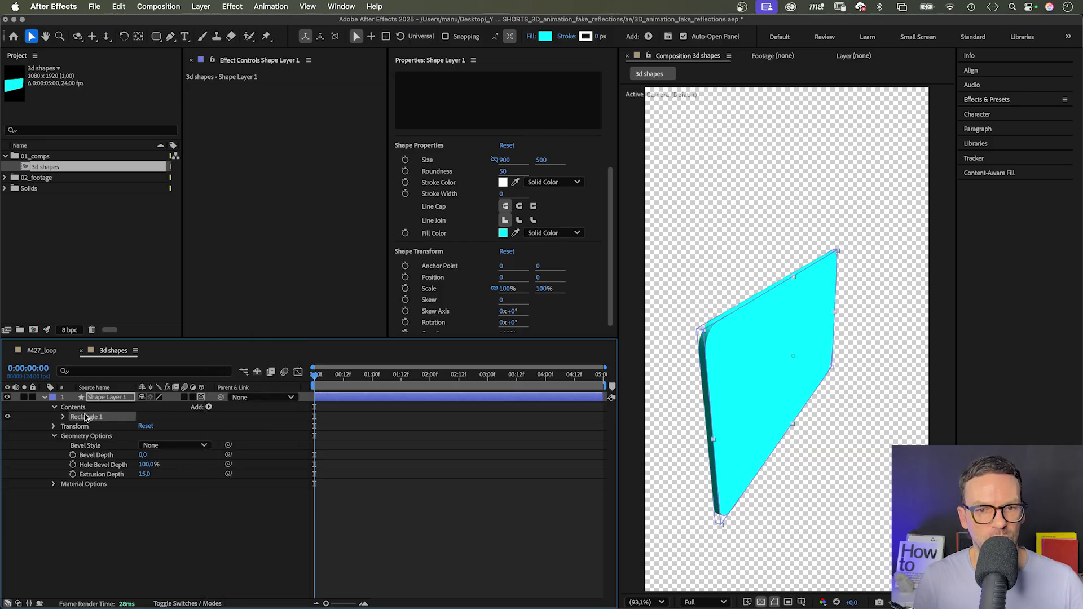
click(209, 407)
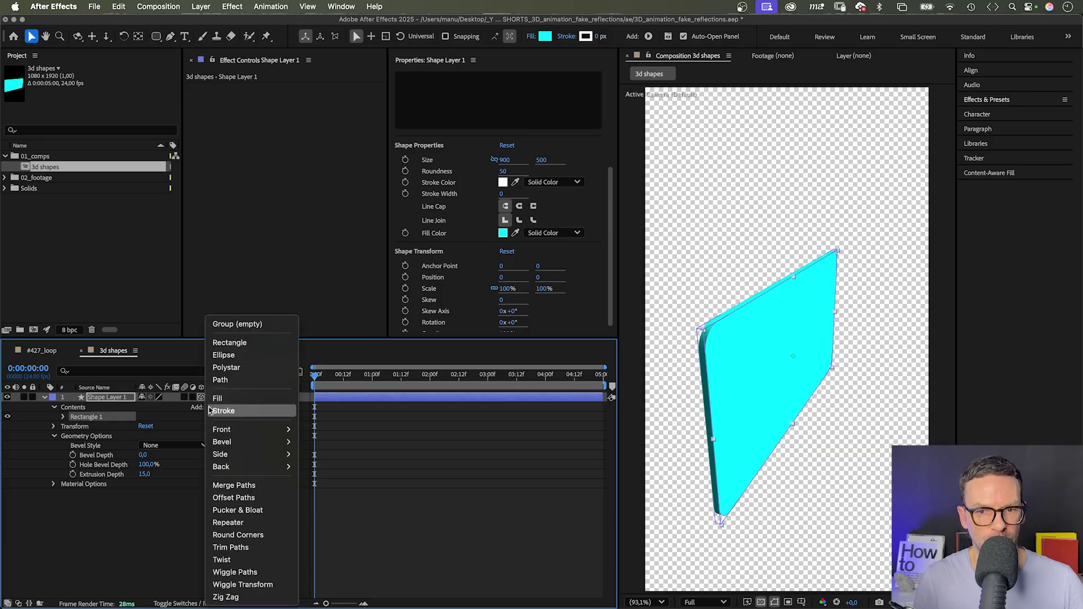
mouse_move(284, 430)
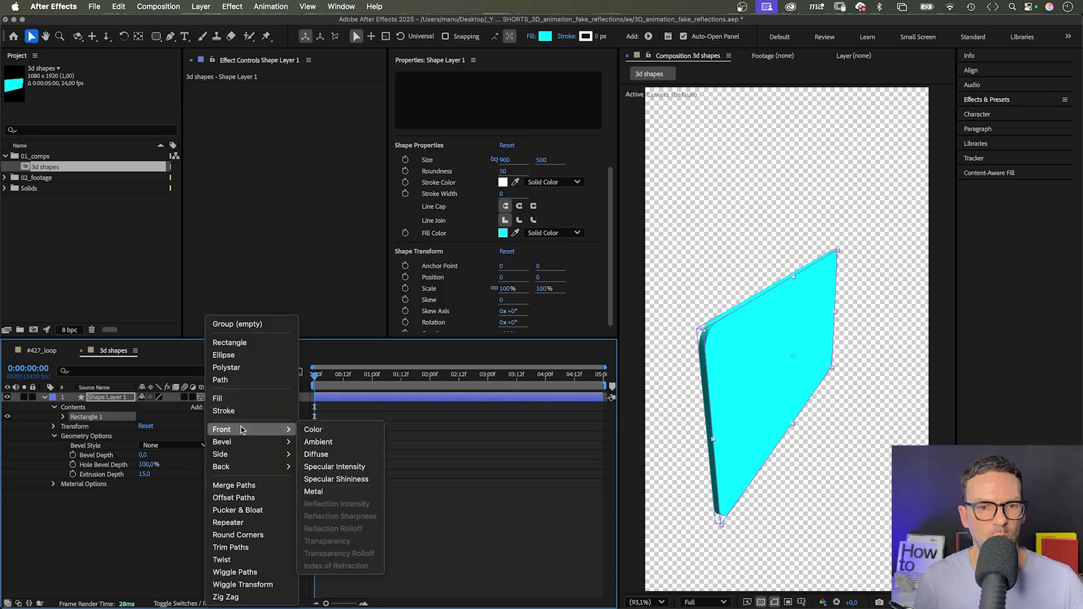
click(336, 432)
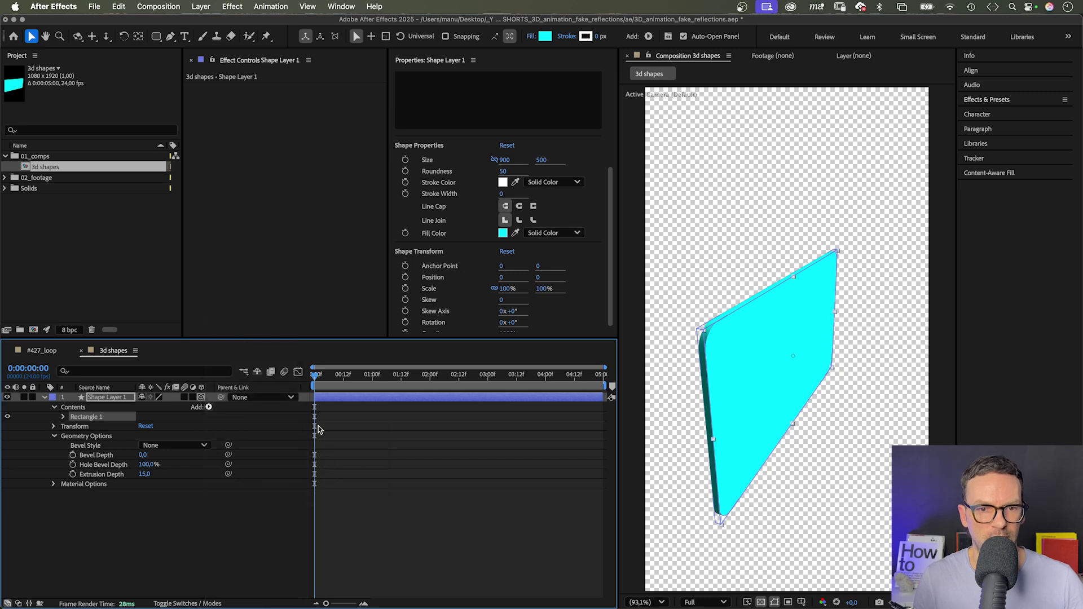
Add a Side Color material option to the rectangle.
click(208, 407)
mouse_move(244, 456)
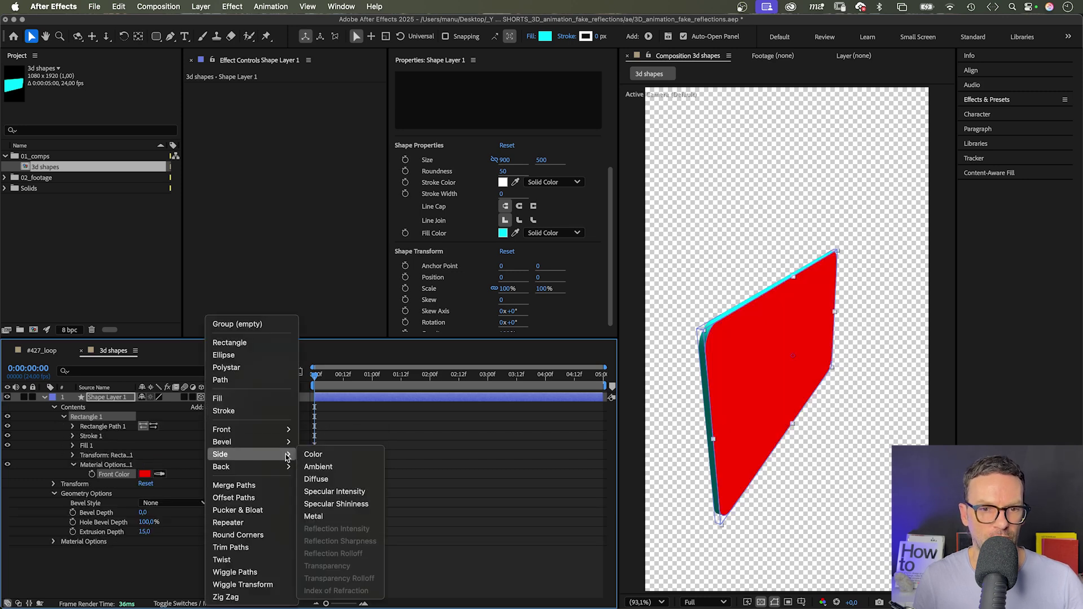
click(325, 455)
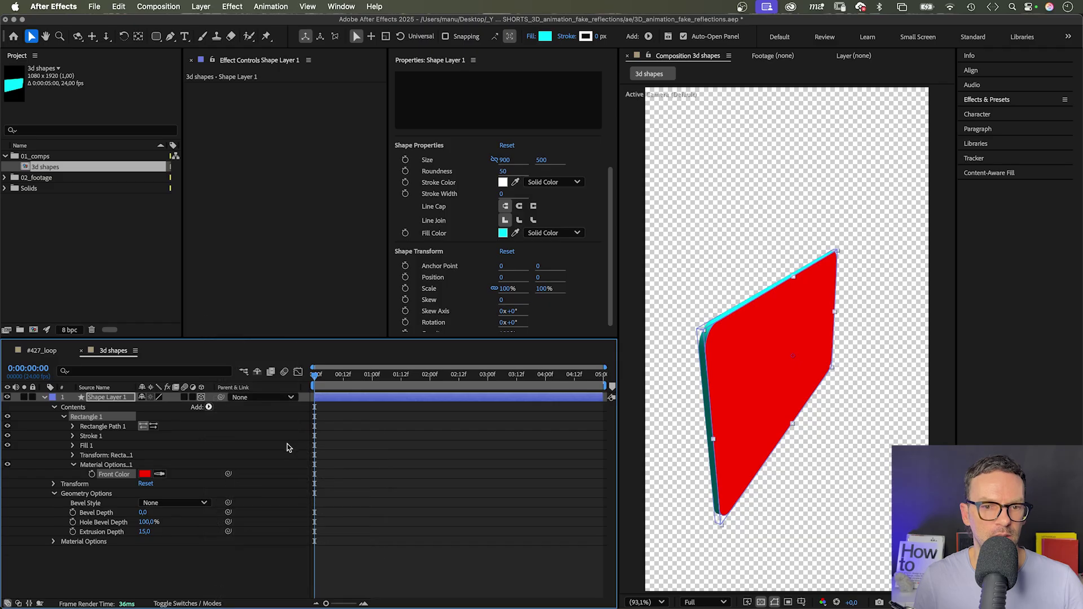
click(209, 407)
Add a Back Color option and set the Front Color to white FFFFFF.
mouse_move(276, 466)
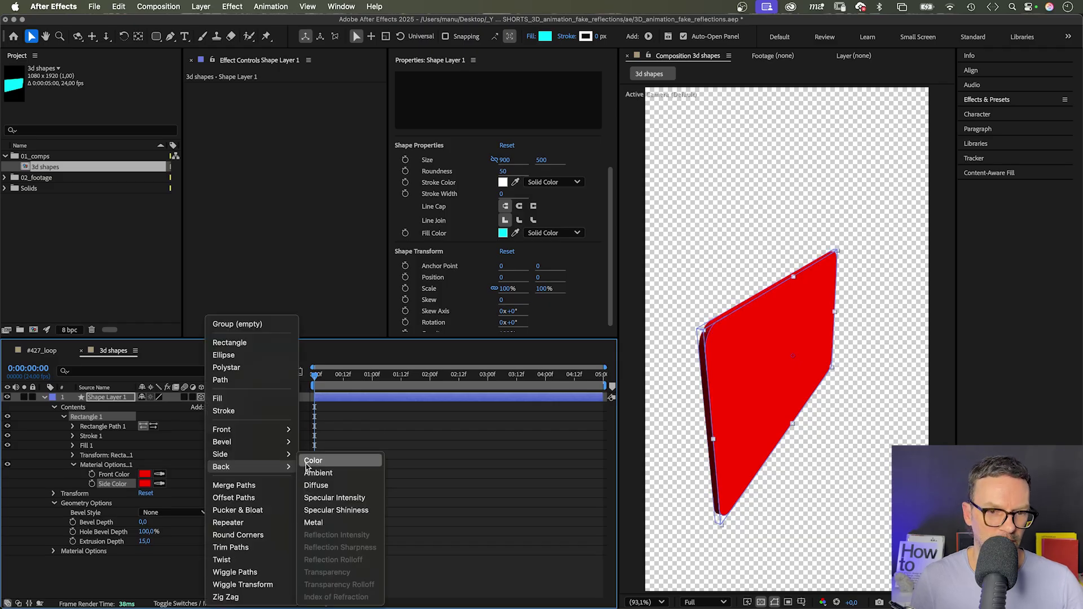
click(318, 467)
click(145, 473)
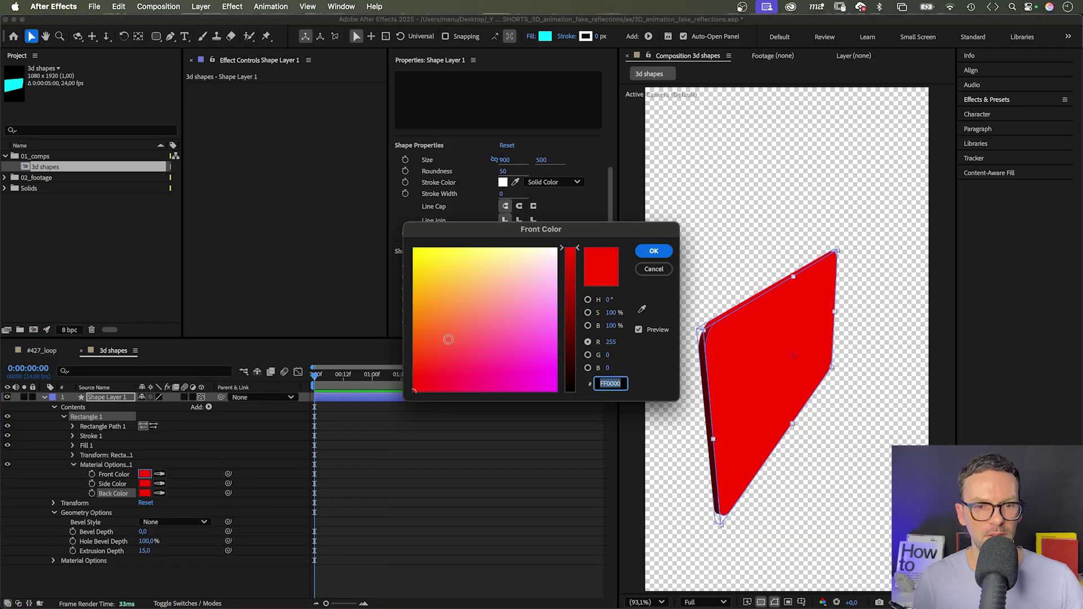
text(ffffff)
click(654, 254)
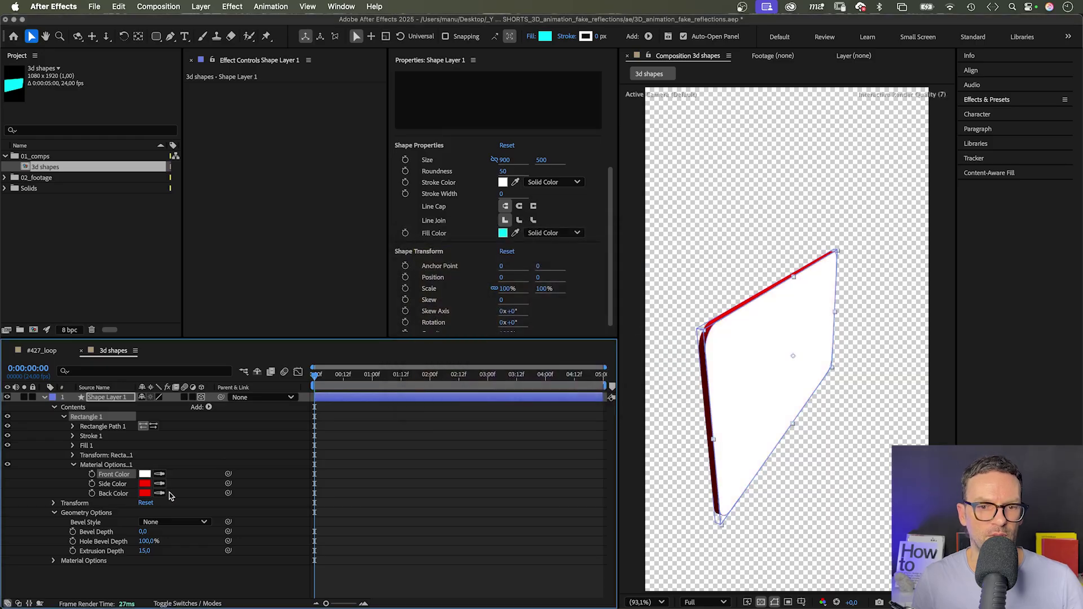
Set the Back Color to white and the Side Color to black 000000.
click(145, 493)
drag(524, 267, 569, 244)
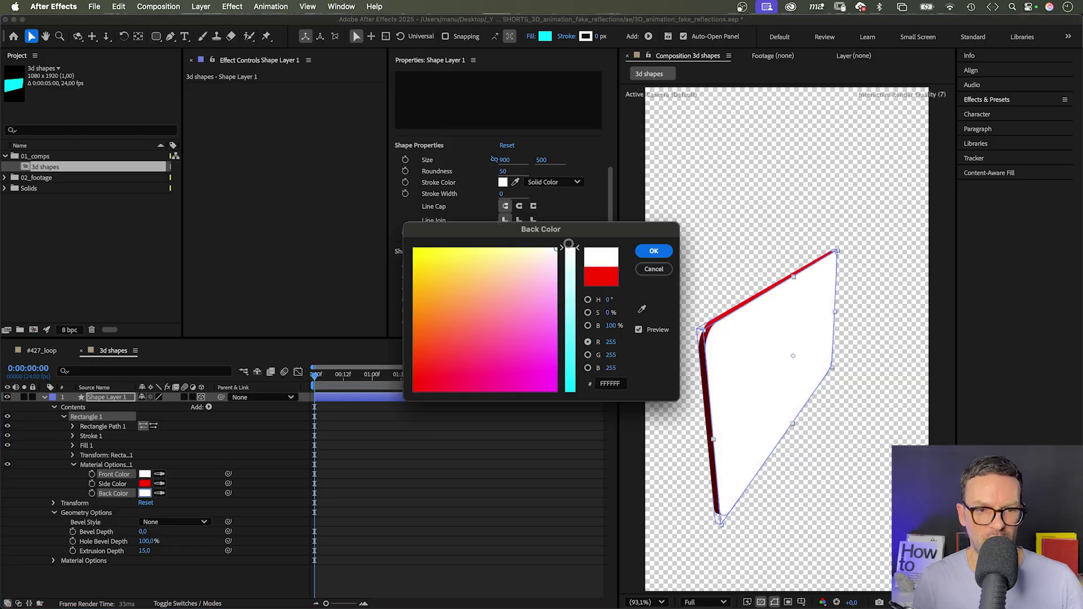
click(653, 252)
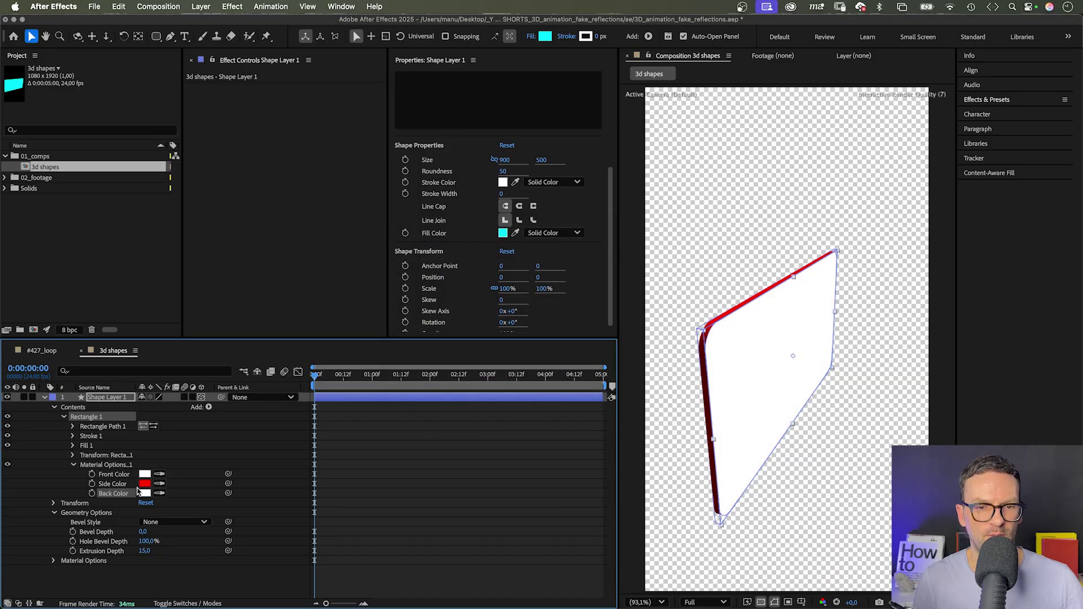
click(145, 484)
drag(572, 369, 571, 397)
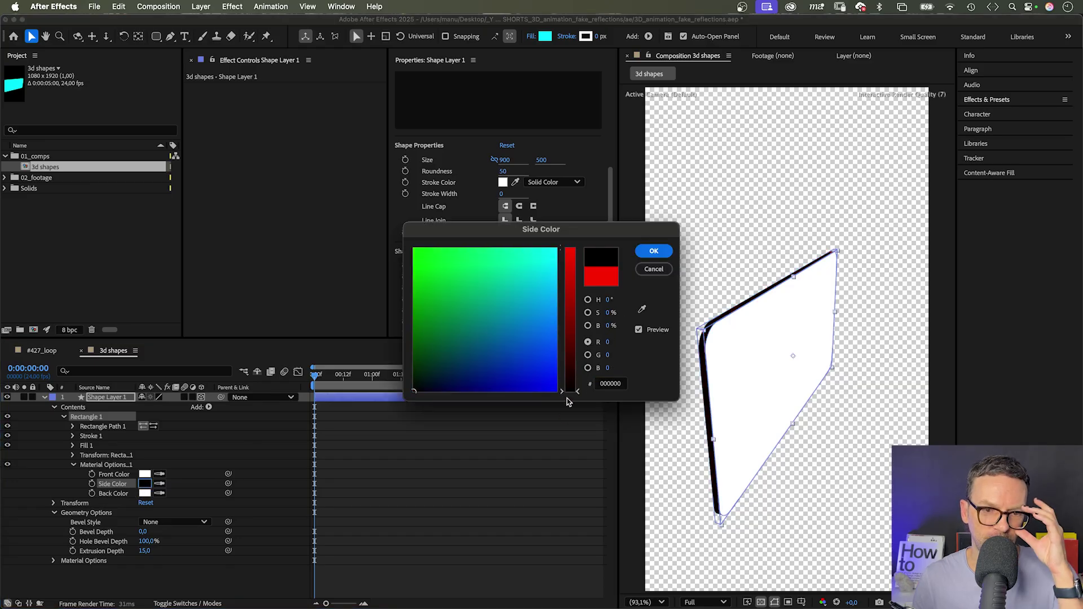
click(651, 251)
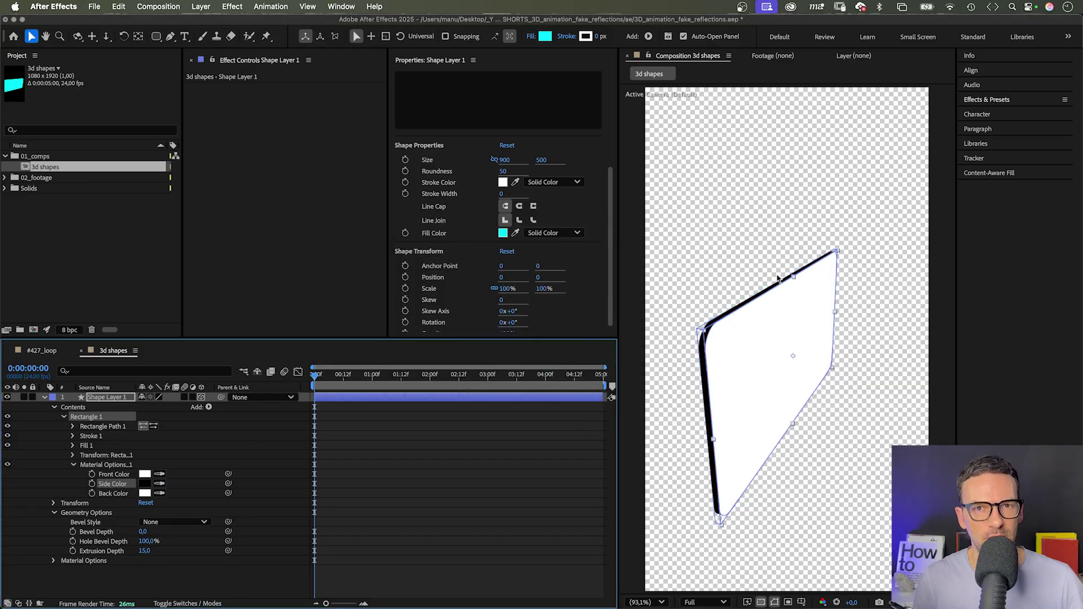
Turn Accepts Shadows and Accepts Lights off in the card's Material Options.
click(52, 562)
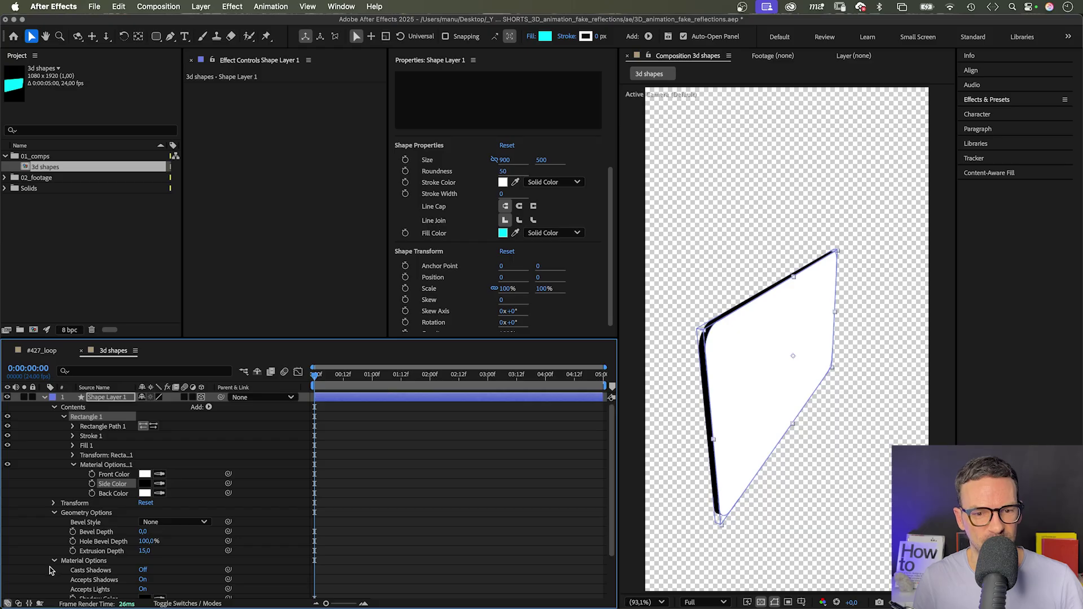
scroll(599, 576, down, 3)
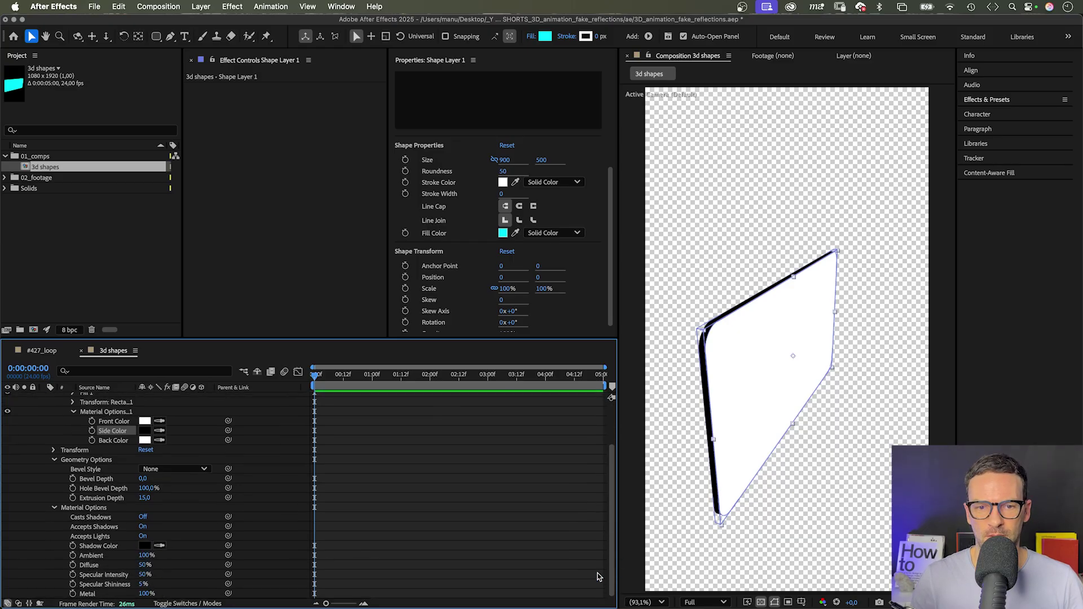
click(143, 526)
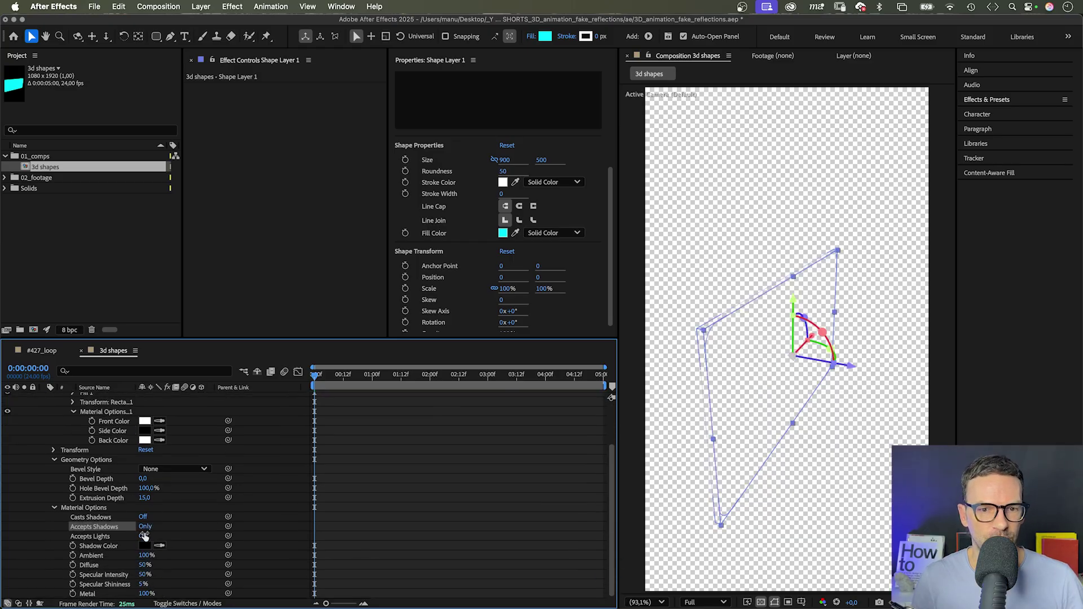
click(143, 535)
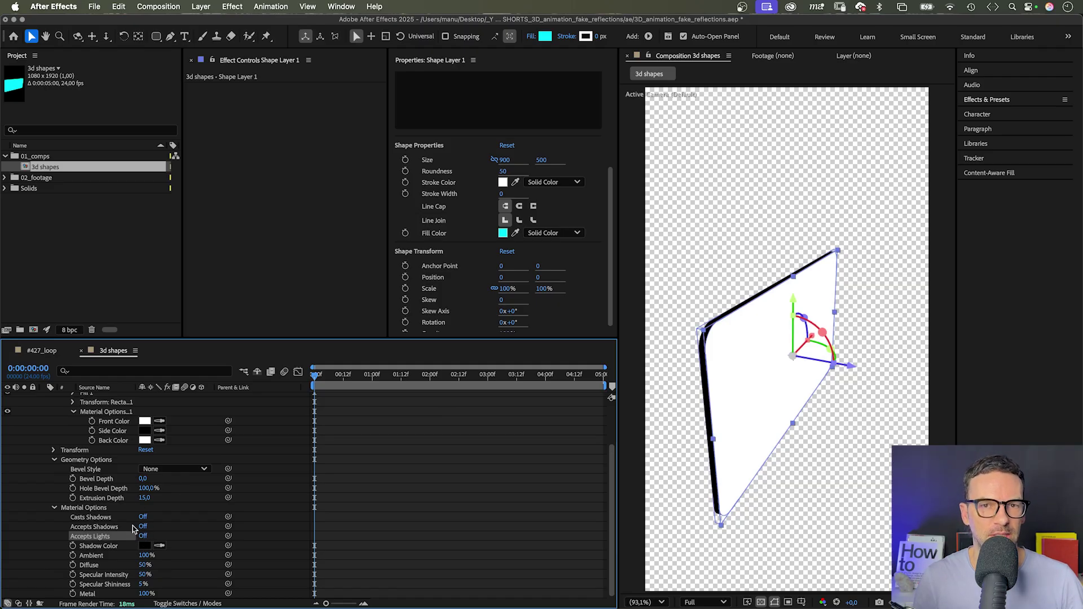
Collapse the Material and Geometry Options groups and Shape Layer 1, then deselect the layer.
click(55, 509)
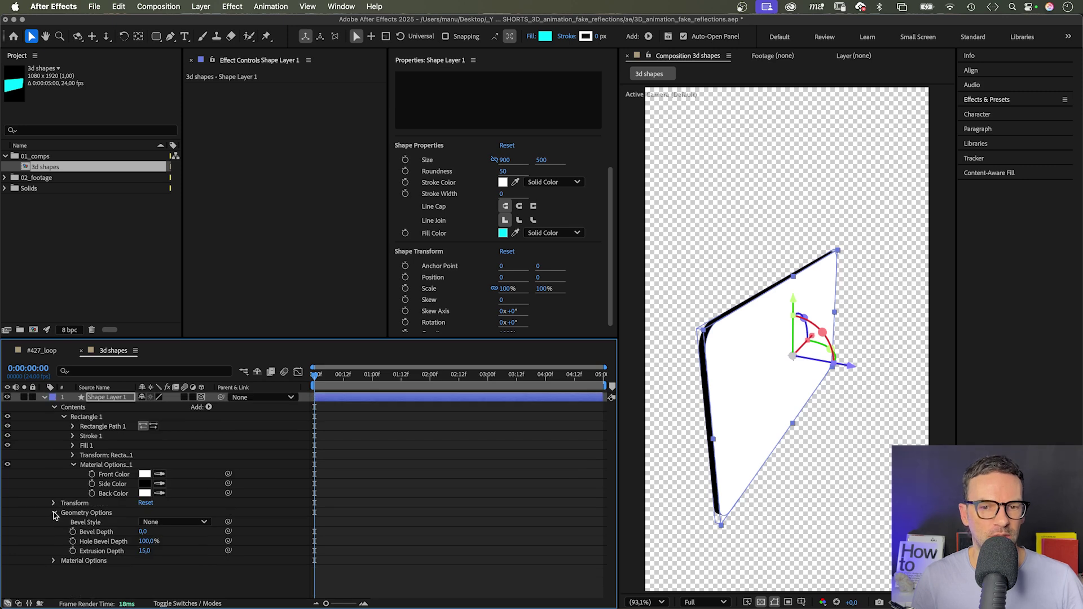
click(54, 513)
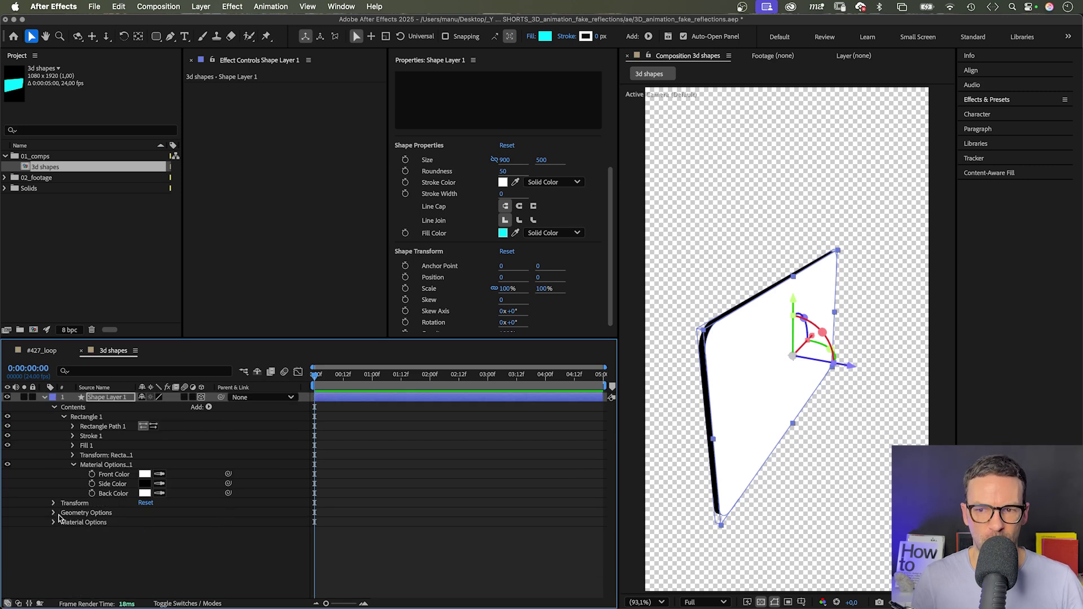
click(44, 397)
click(109, 462)
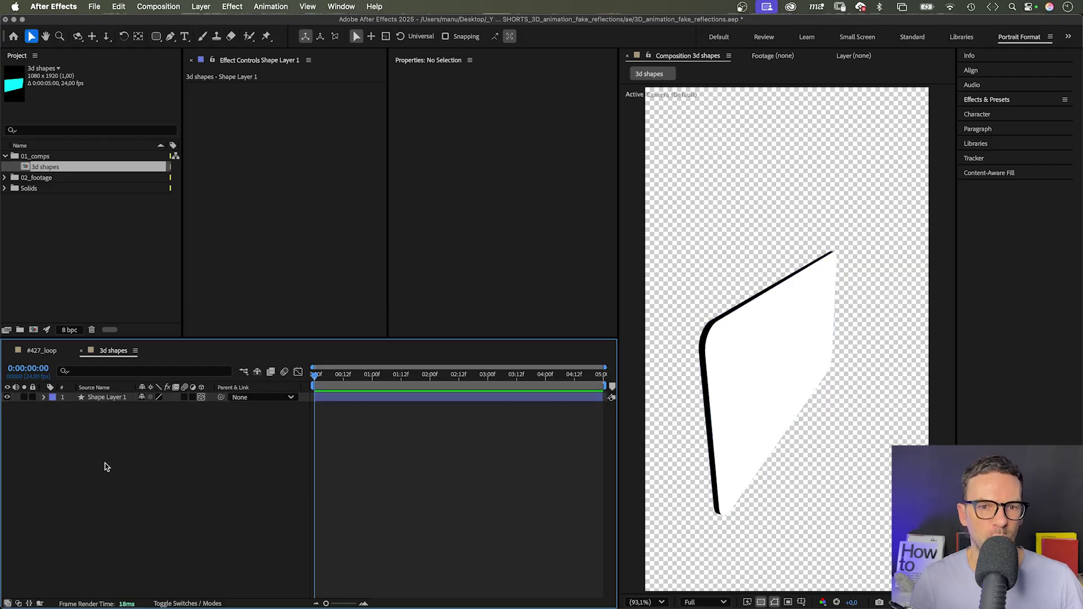
Create a new full-frame solid layer named 'side' with Cmd+Y.
key(super+y)
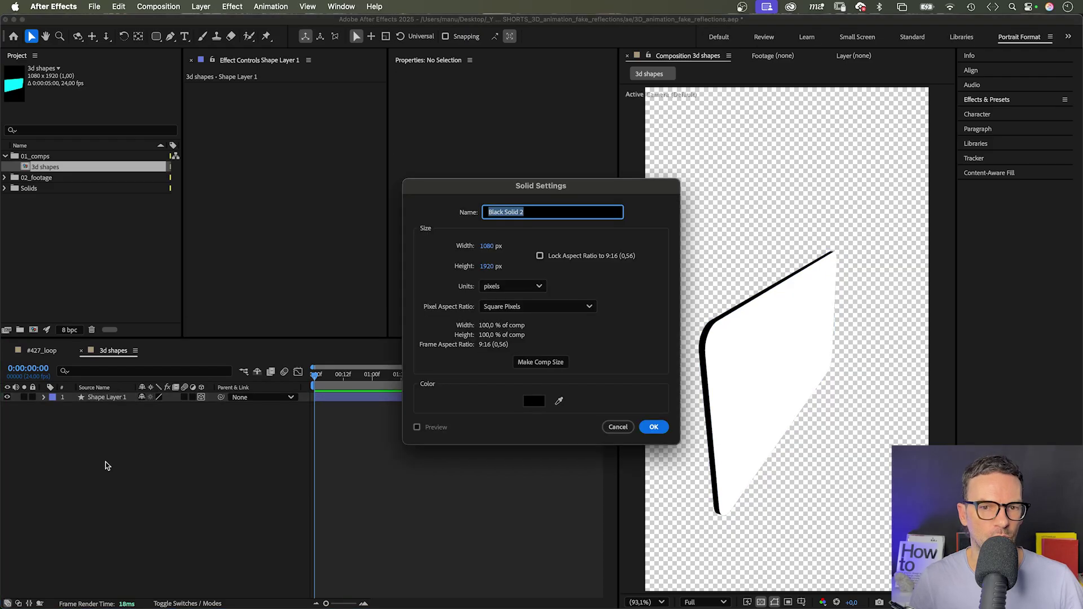
text(sid)
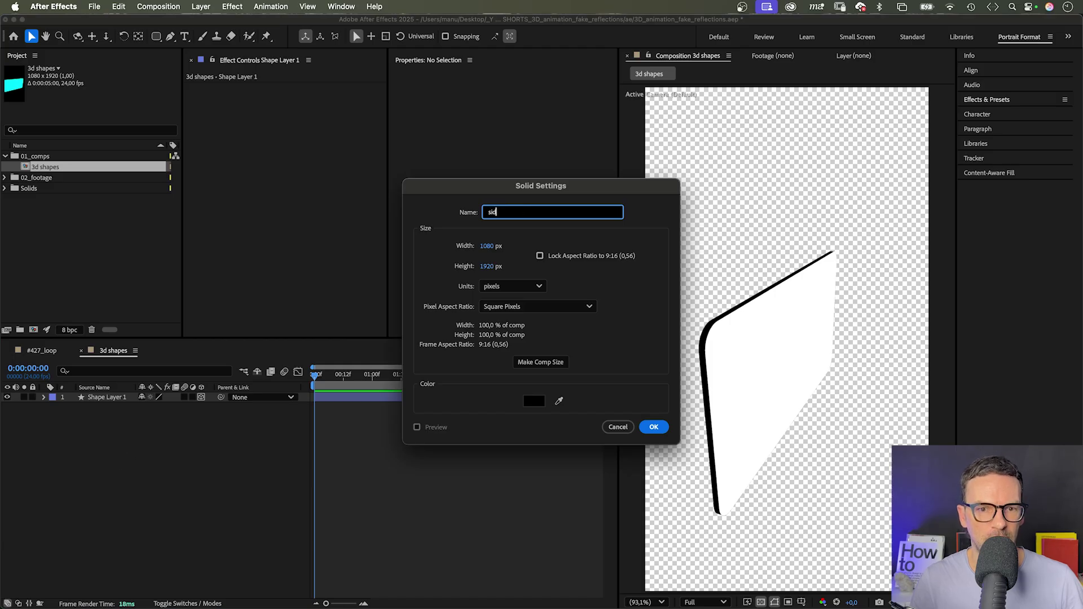
text(e)
key(Return)
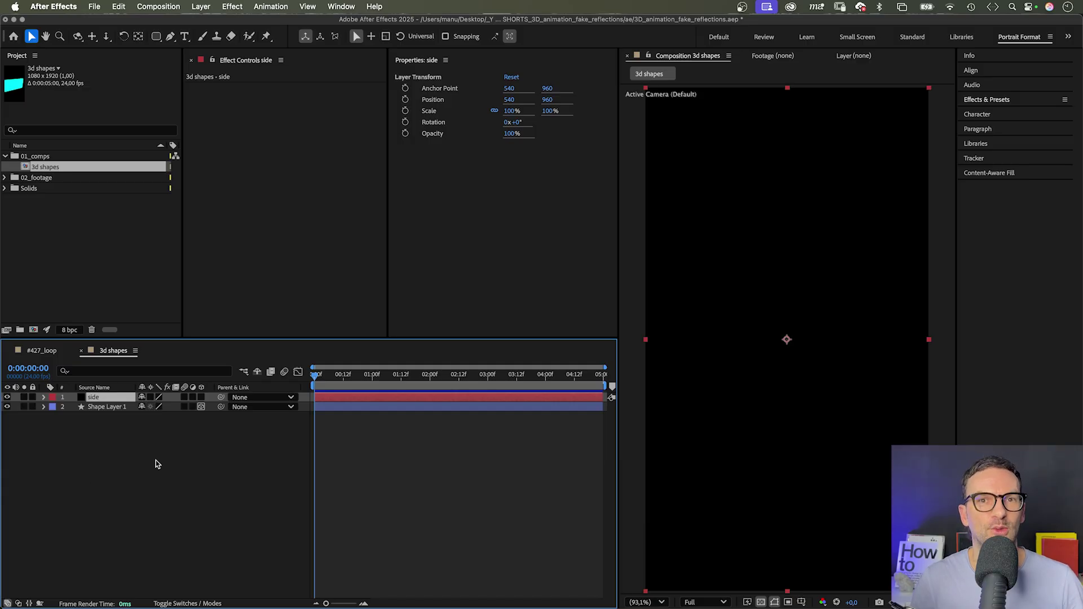
Apply the Turbulent Noise effect from Effects & Presets to the side layer.
click(994, 102)
click(984, 113)
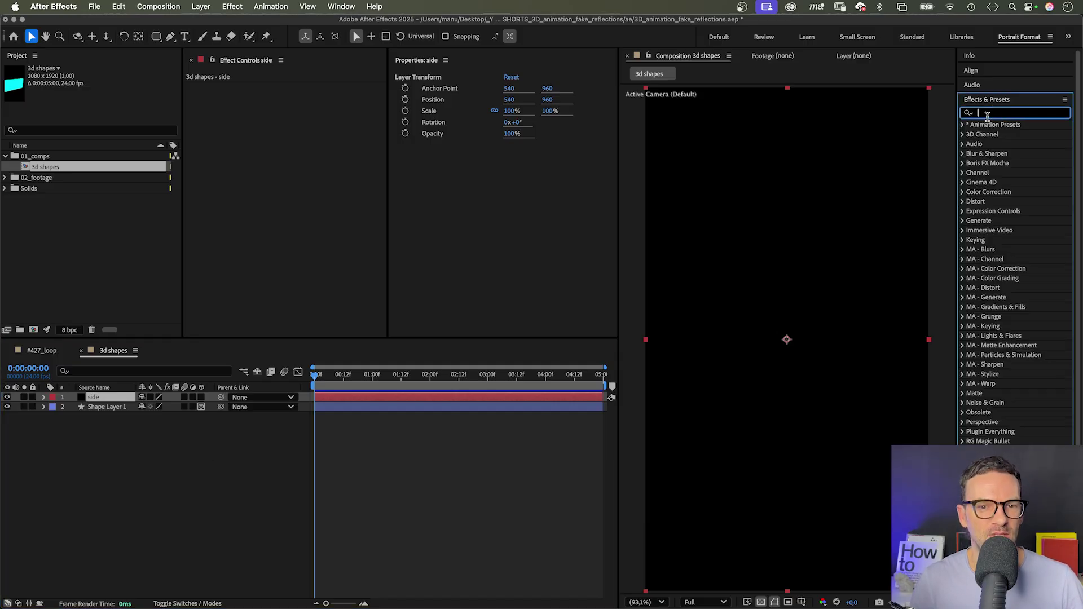
text(turbulent)
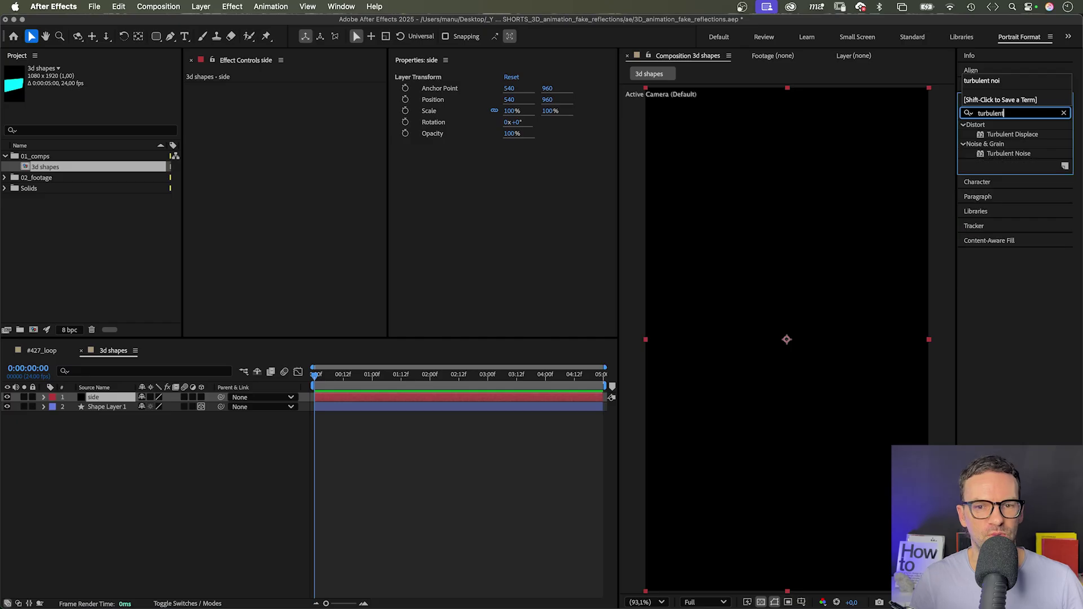
drag(1008, 154, 129, 402)
Set the Turbulent Noise Contrast to 700 and Brightness to -10.
click(307, 125)
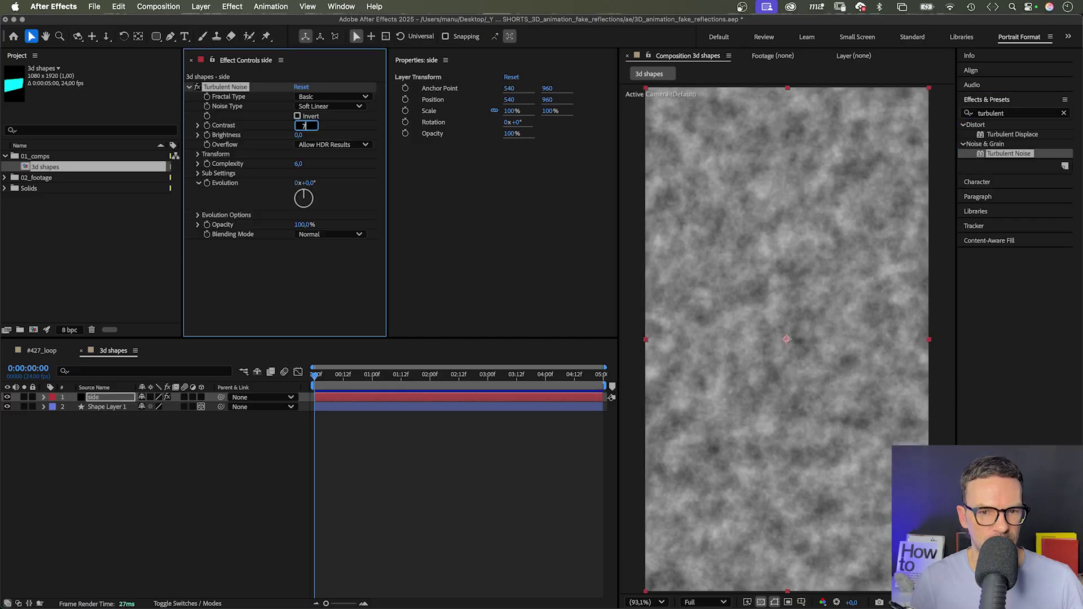
text(700)
key(Tab)
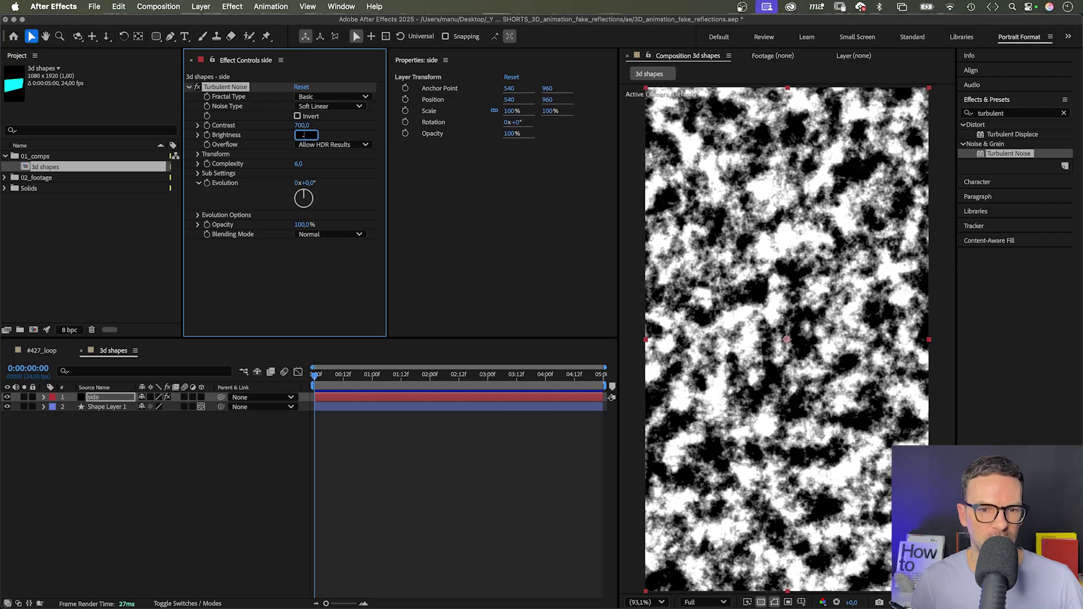
key(Return)
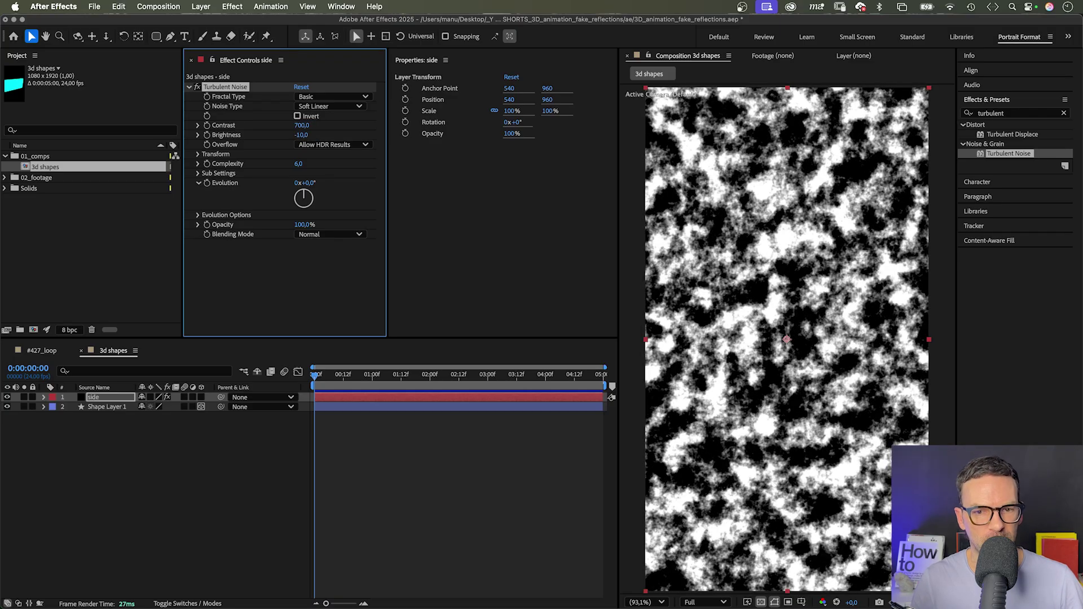
Set the noise Transform Scale to 350 and Complexity to 1.
click(198, 155)
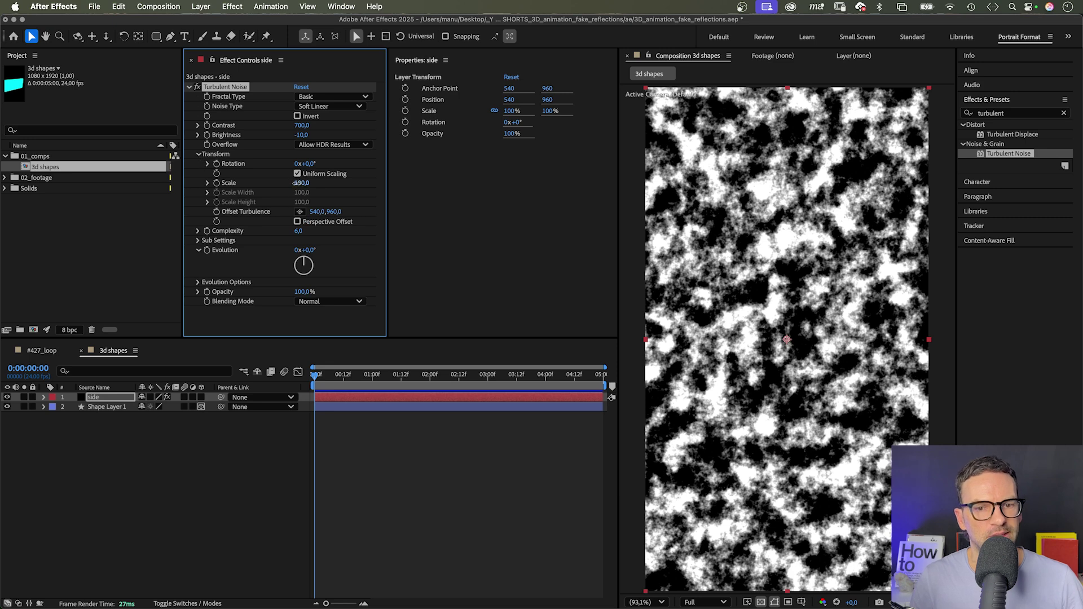
click(301, 182)
text(3)
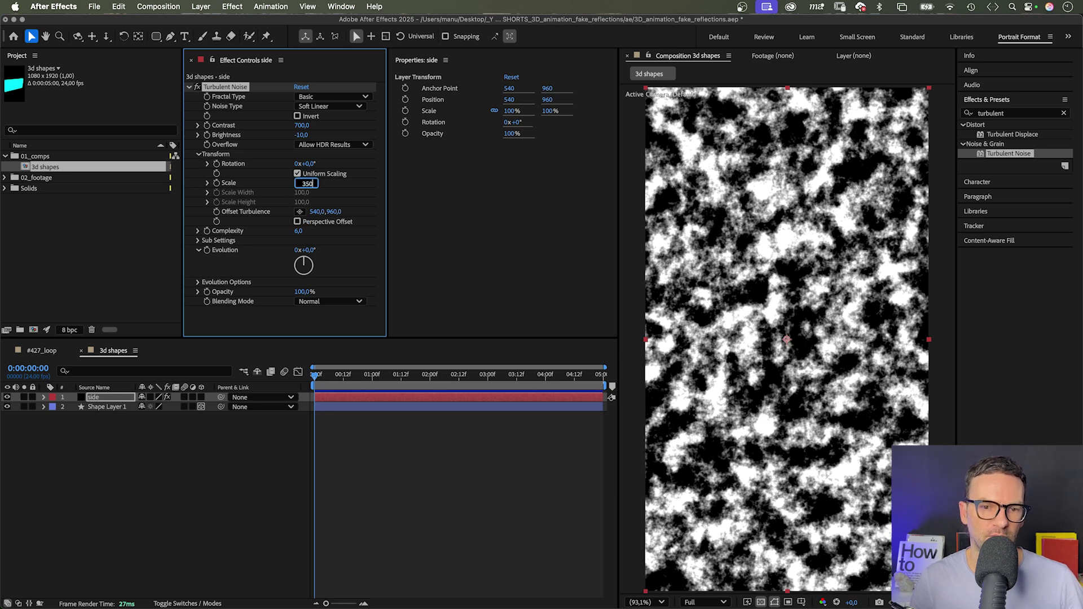
text(50)
key(Return)
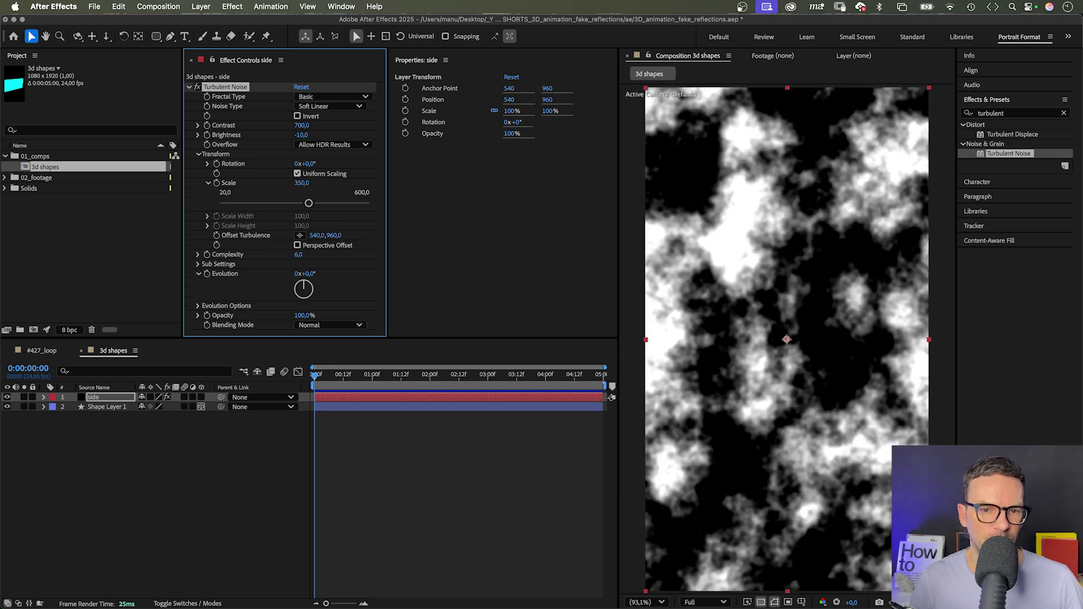
click(299, 255)
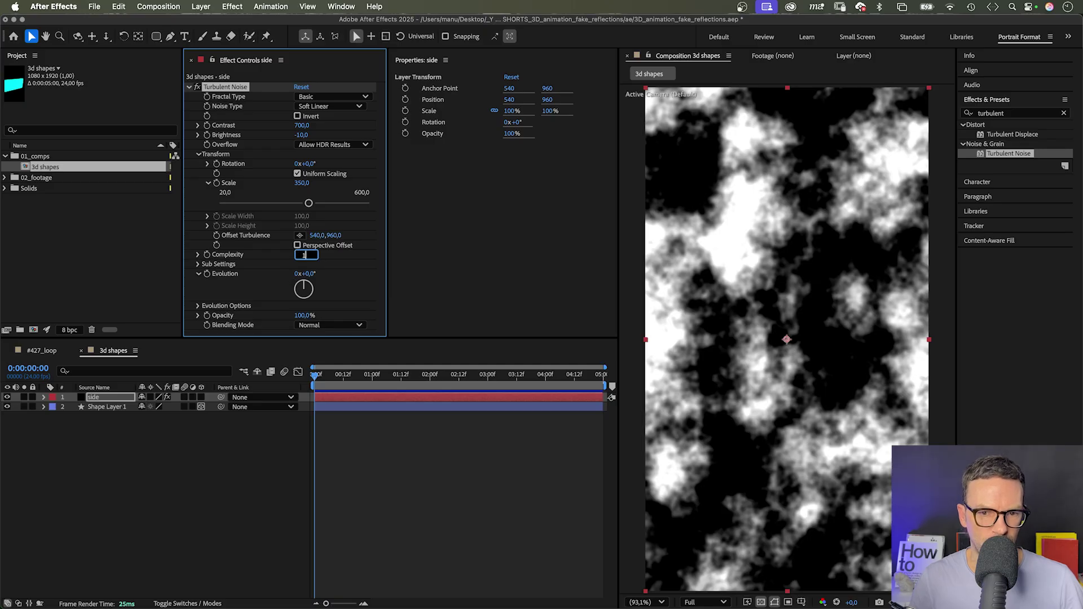
text(1)
key(Return)
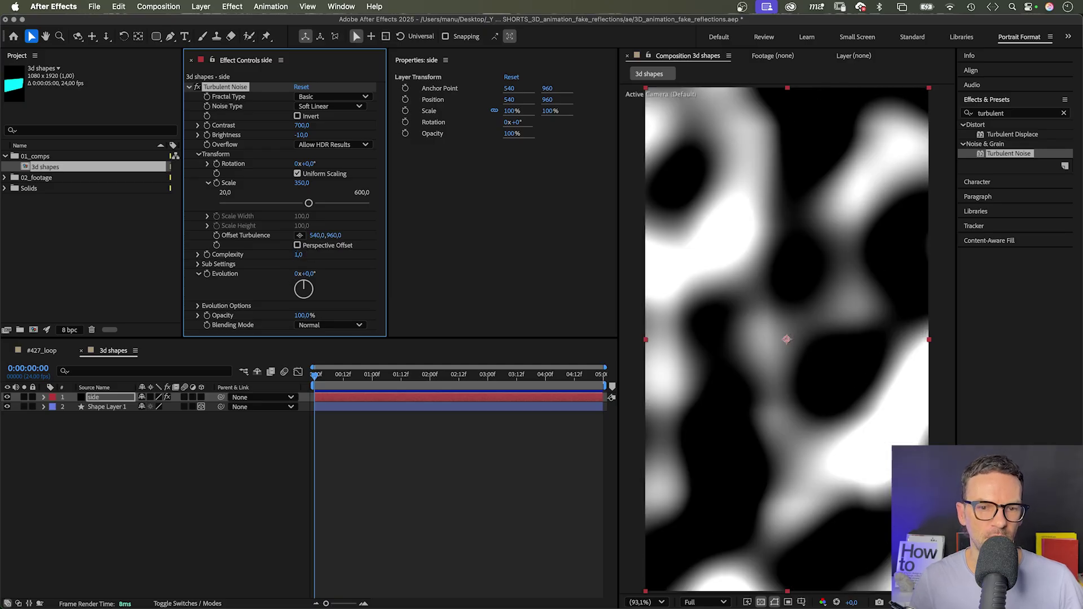
Add a time*50 expression to the Turbulent Noise Evolution property.
alt+click(207, 274)
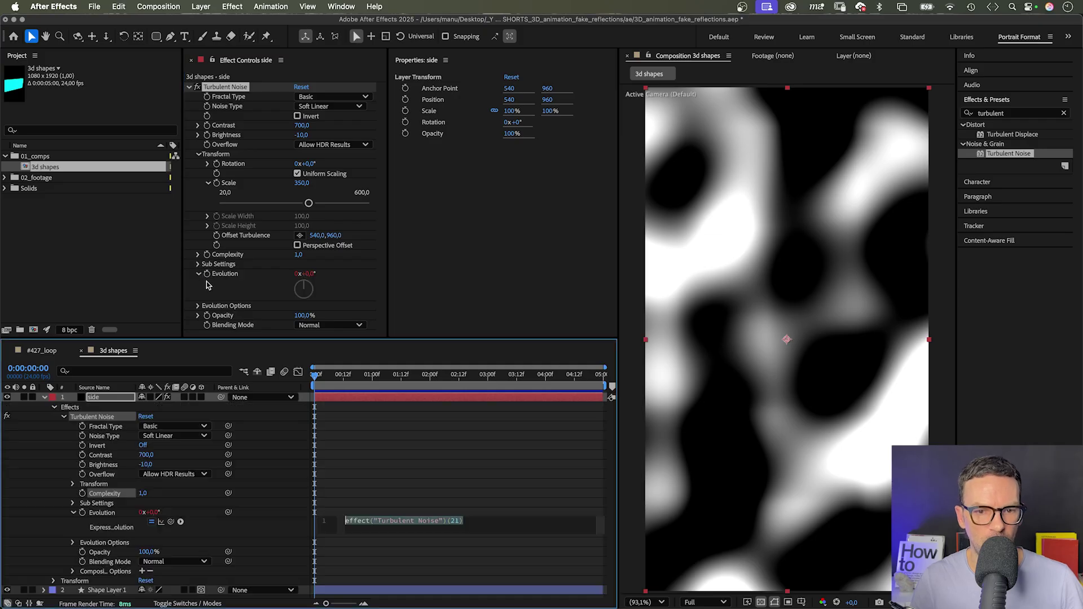
text(time*)
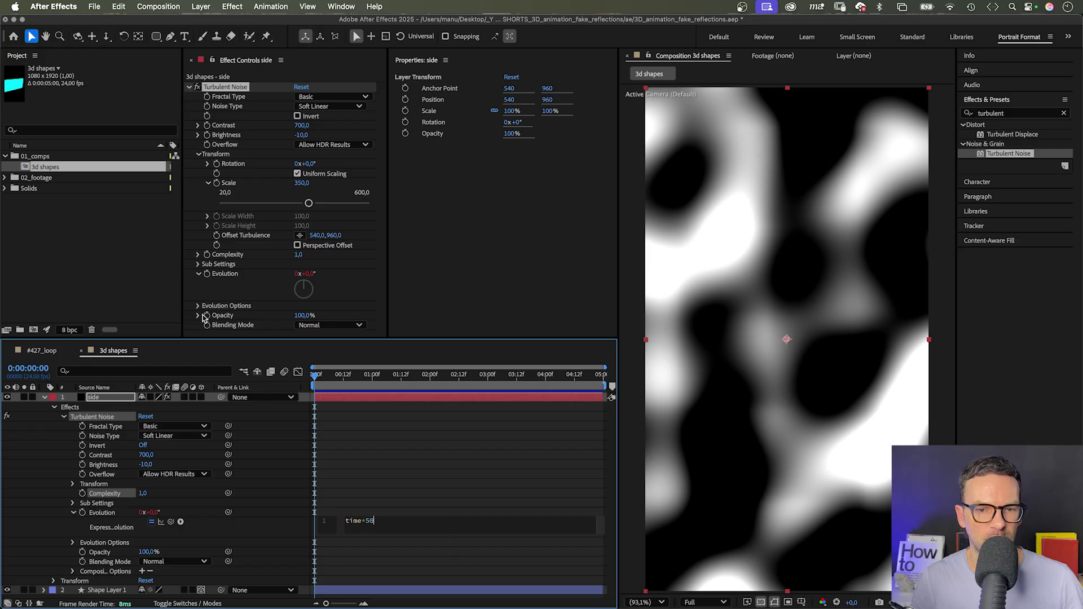
text(50)
click(46, 474)
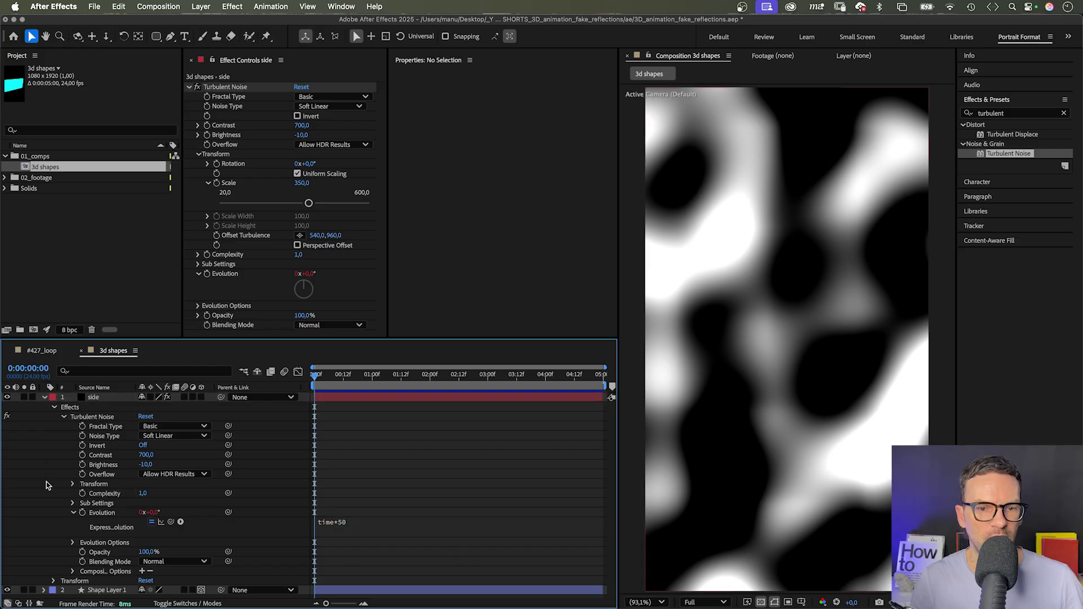
Preview the animating noise, then collapse the side layer's properties.
key(space)
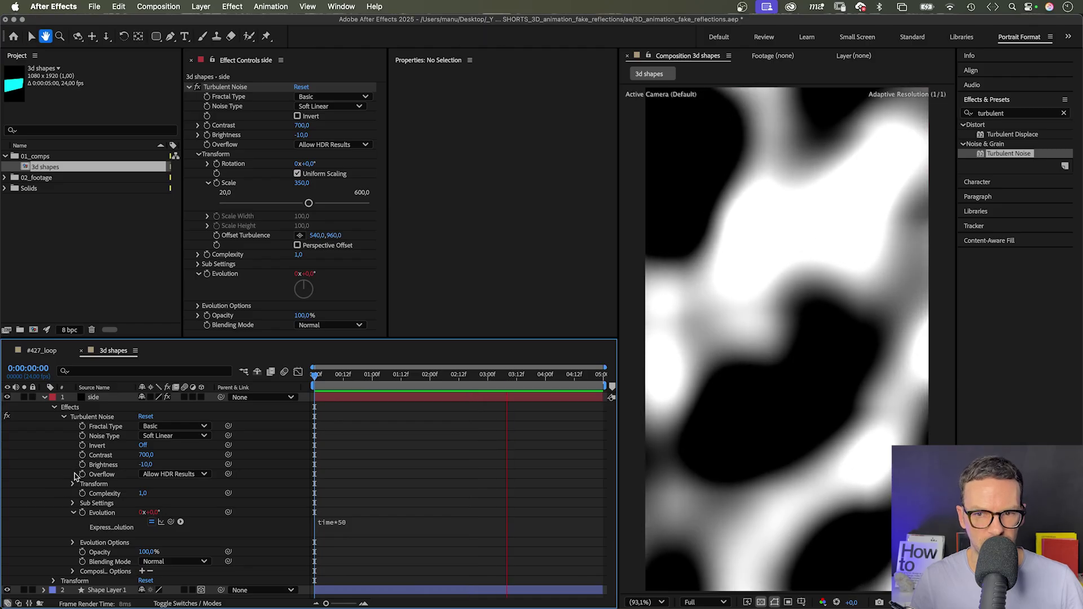
key(space)
click(44, 397)
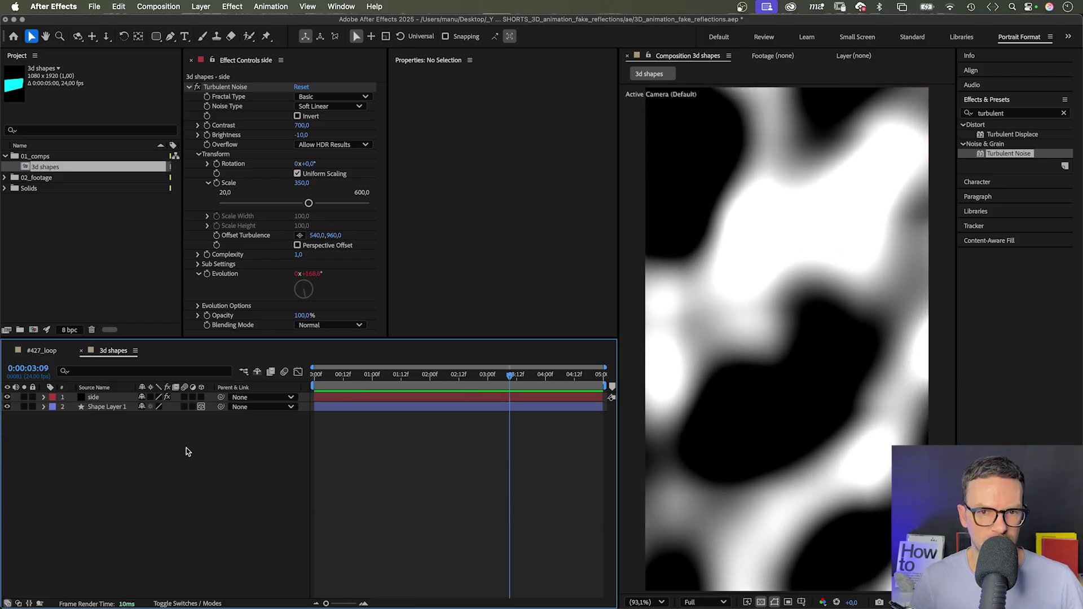
Apply Tritone to the side layer and set its Highlights to light pink.
click(980, 112)
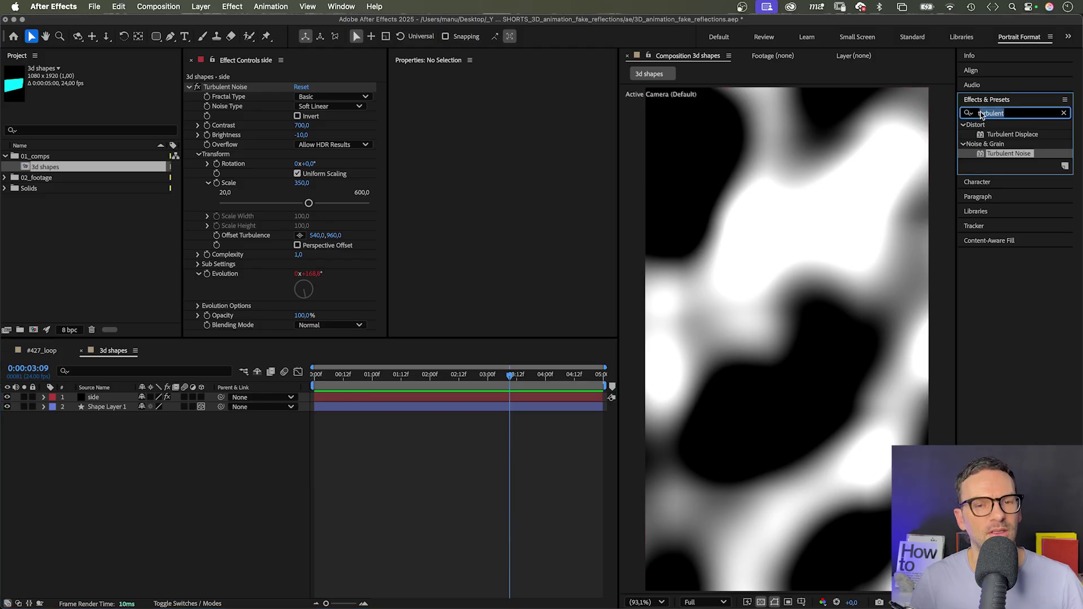
text(triton)
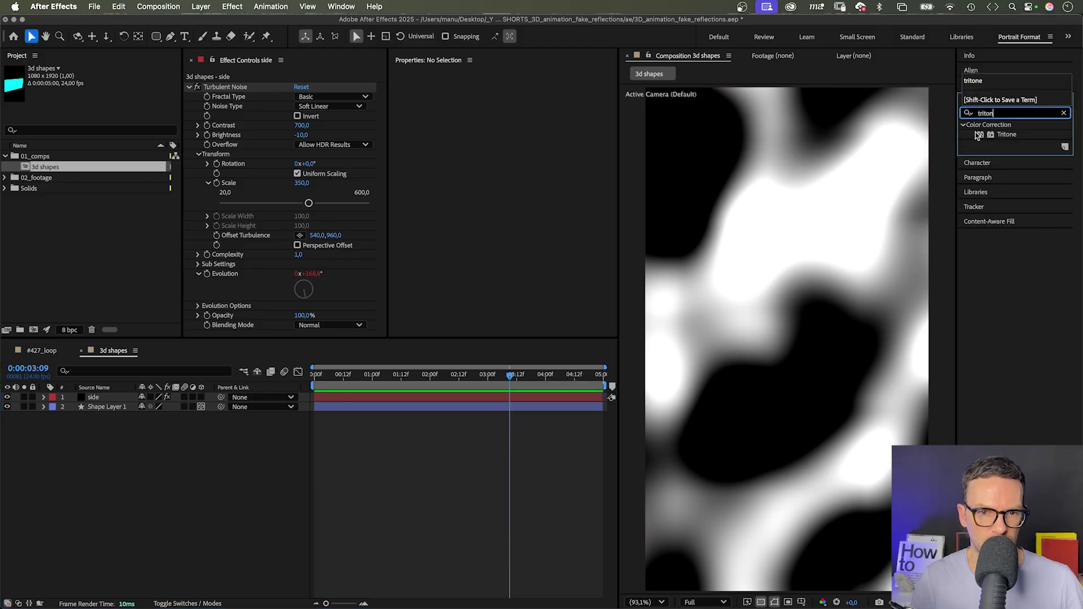
drag(999, 134, 275, 303)
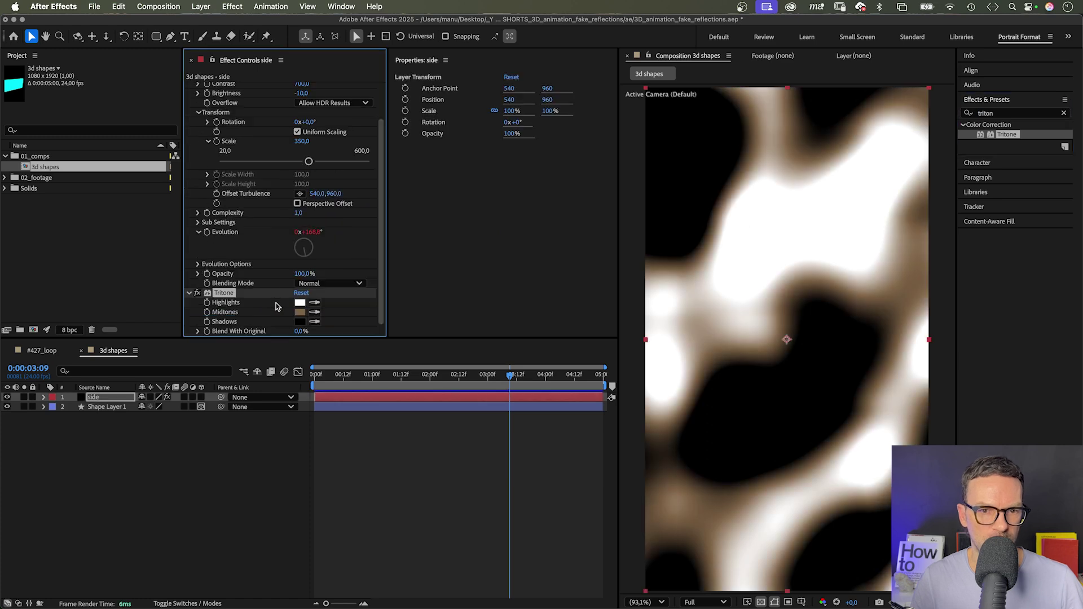
click(299, 302)
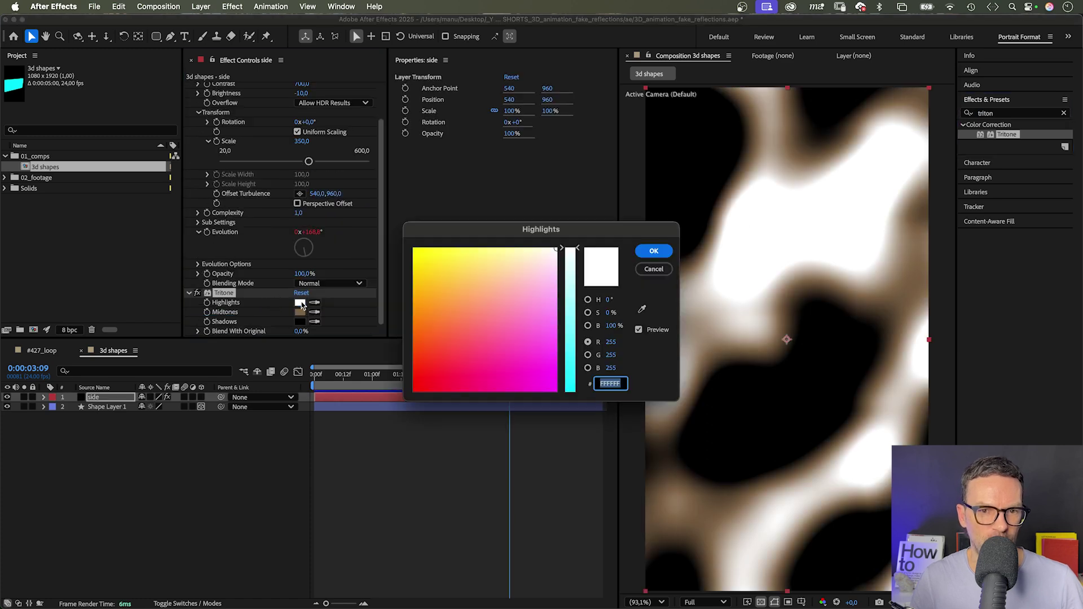
click(551, 262)
click(653, 251)
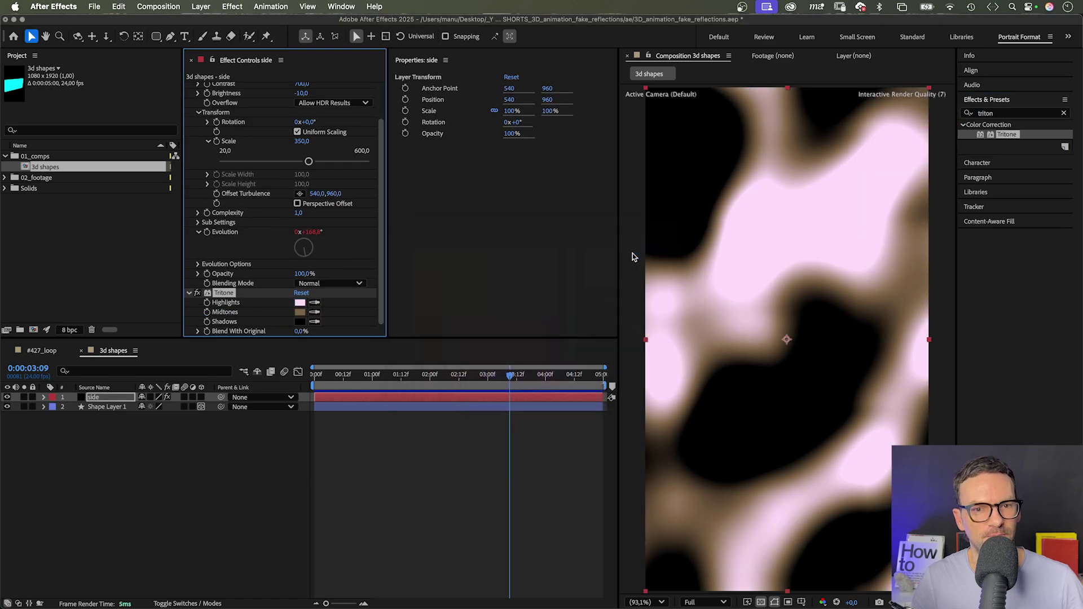
Set Tritone Midtones to coral-pink and Shadows to dark purple #26153D.
click(299, 312)
click(460, 334)
click(479, 328)
key(Return)
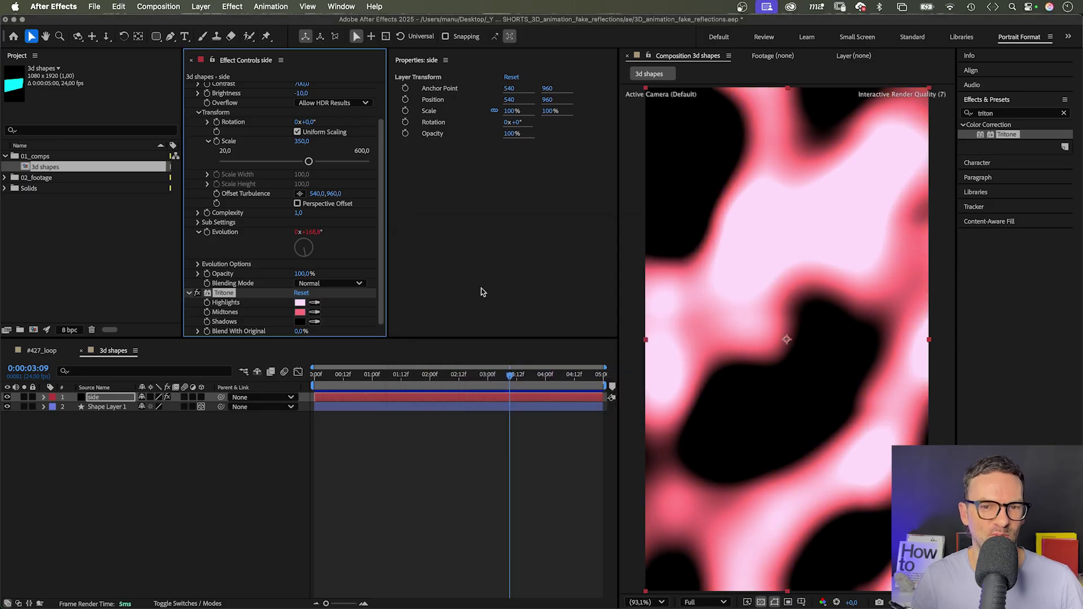
click(299, 322)
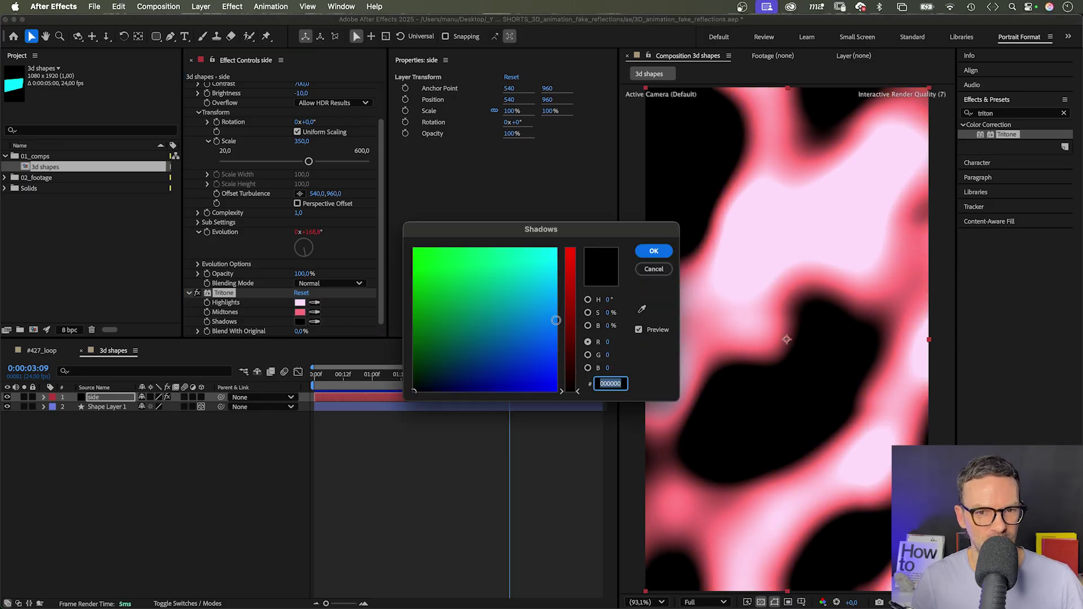
click(433, 382)
drag(433, 382, 447, 379)
drag(571, 390, 571, 370)
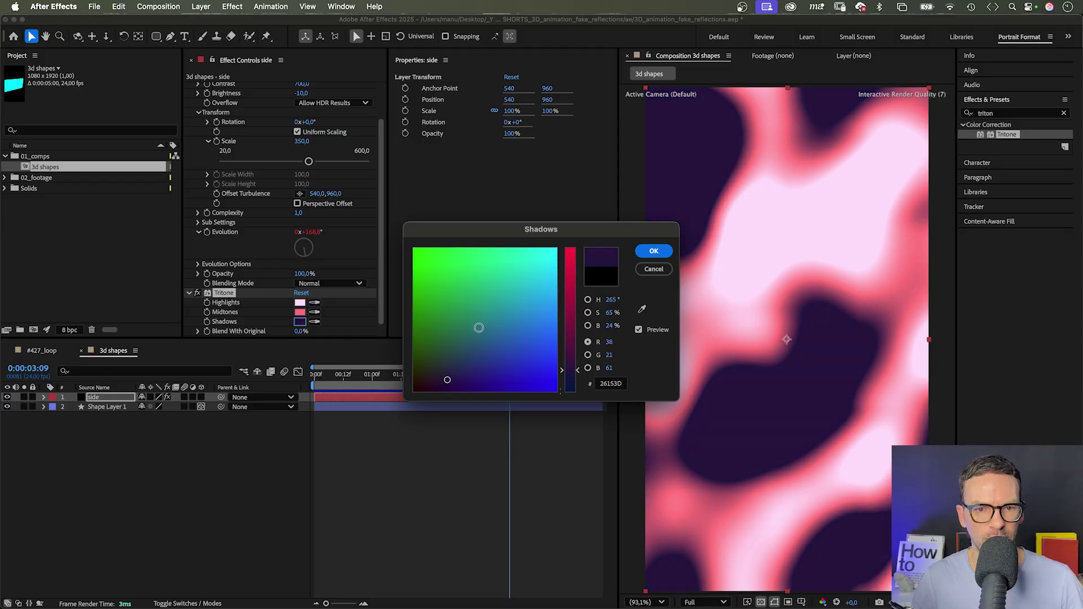
click(653, 251)
Matte the side layer to Shape Layer 1 with Set Matte, then view the comp on black.
click(993, 112)
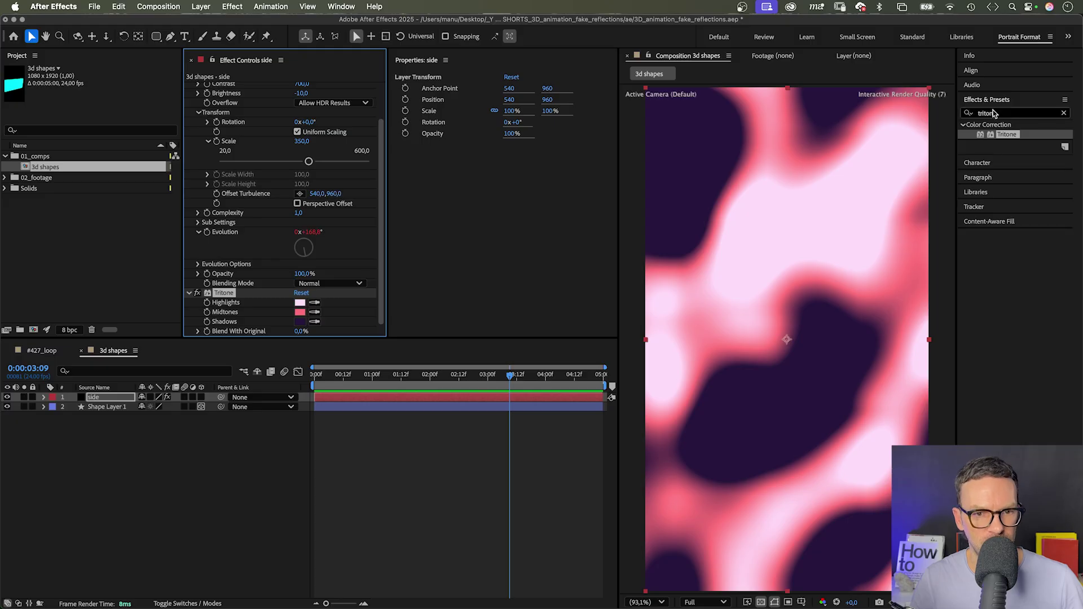
text(set mat)
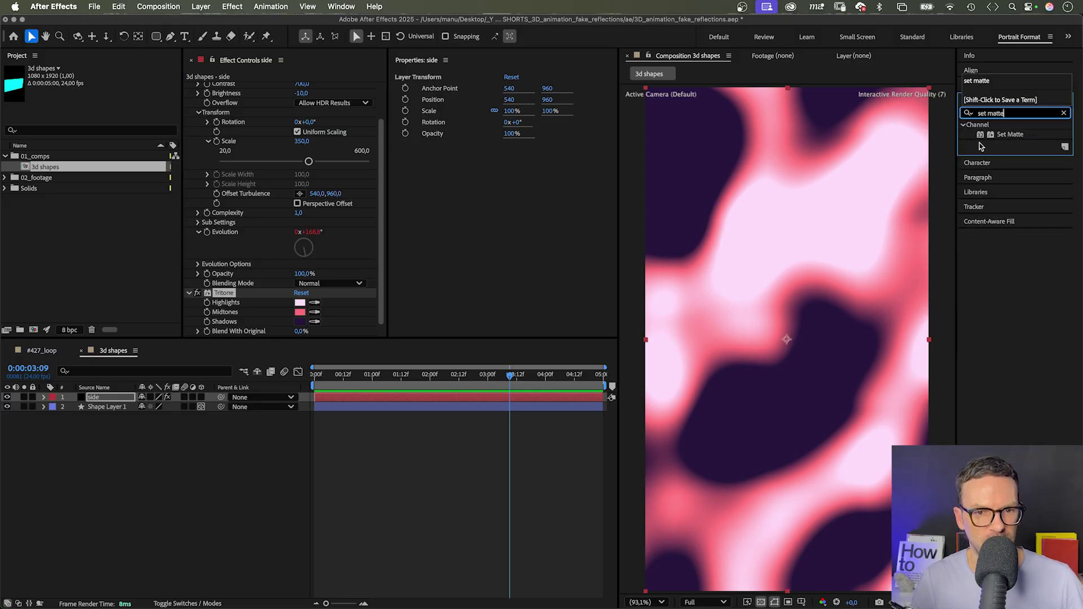
text(te)
drag(978, 135, 292, 337)
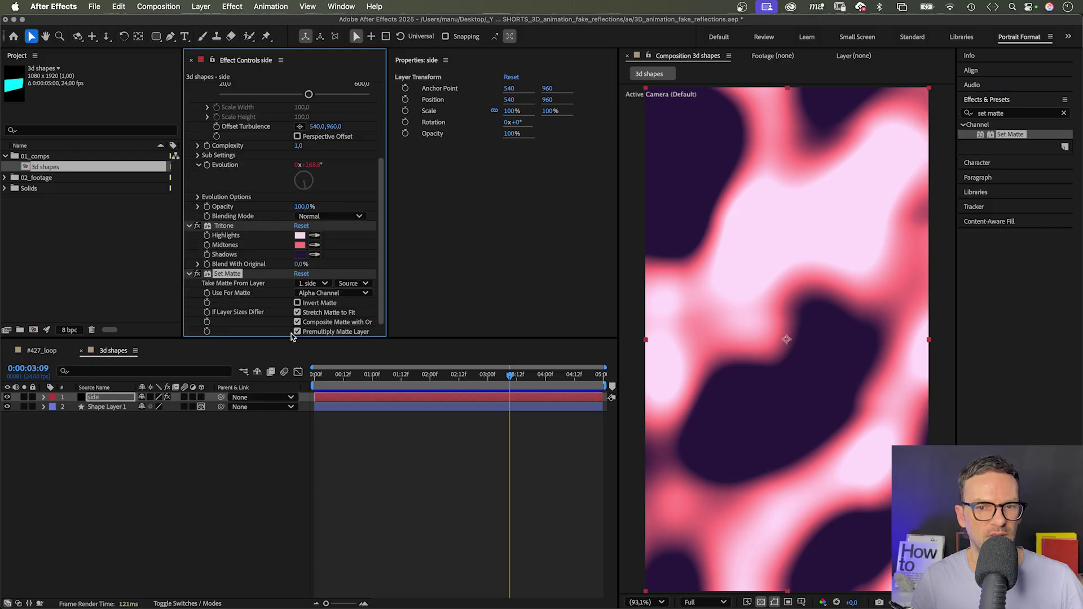
click(314, 283)
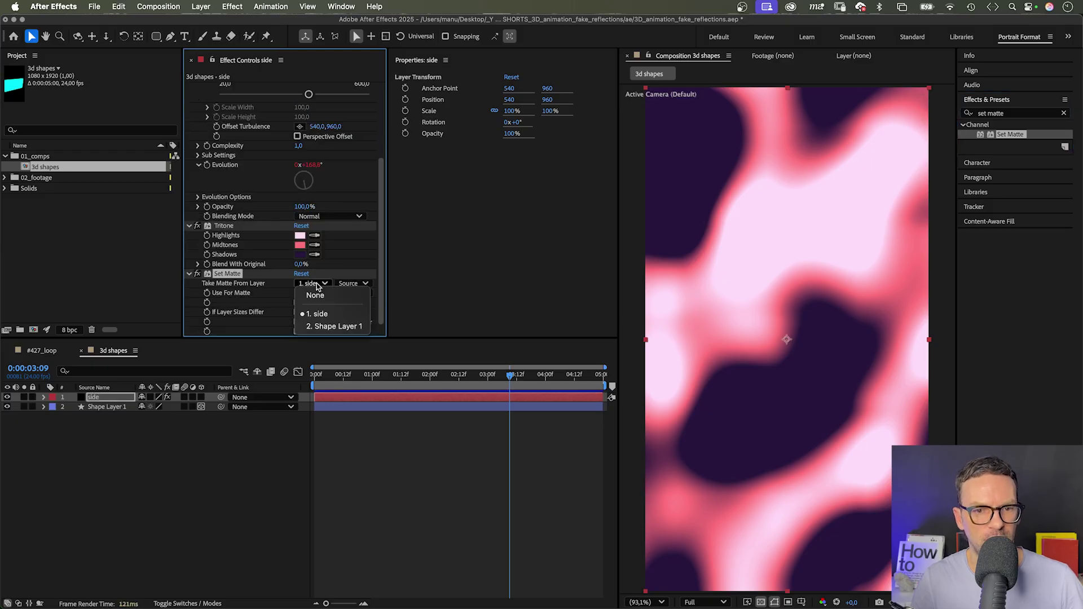
click(324, 326)
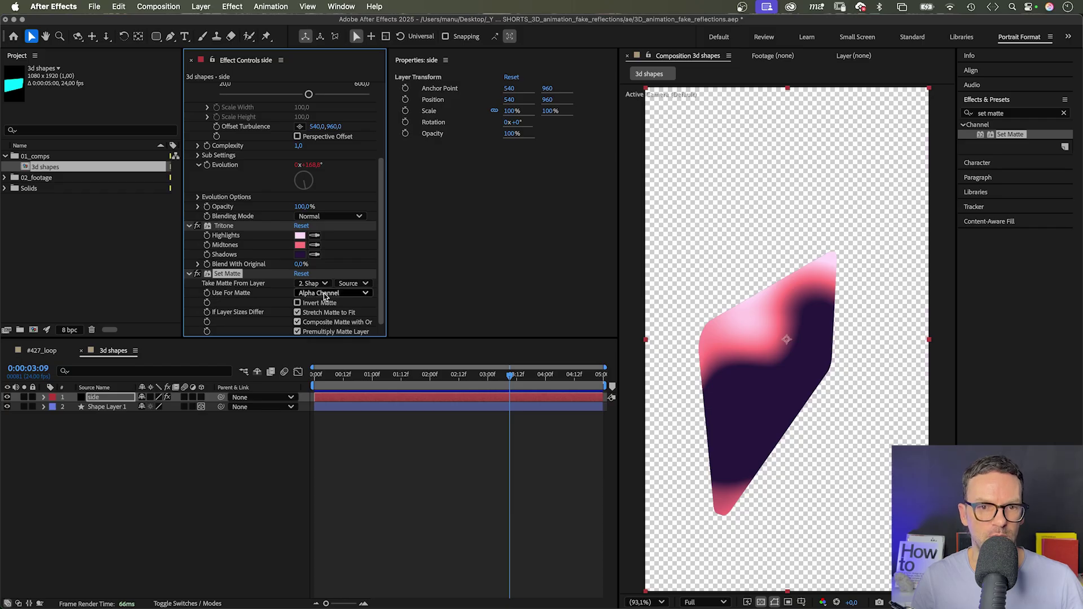
click(822, 602)
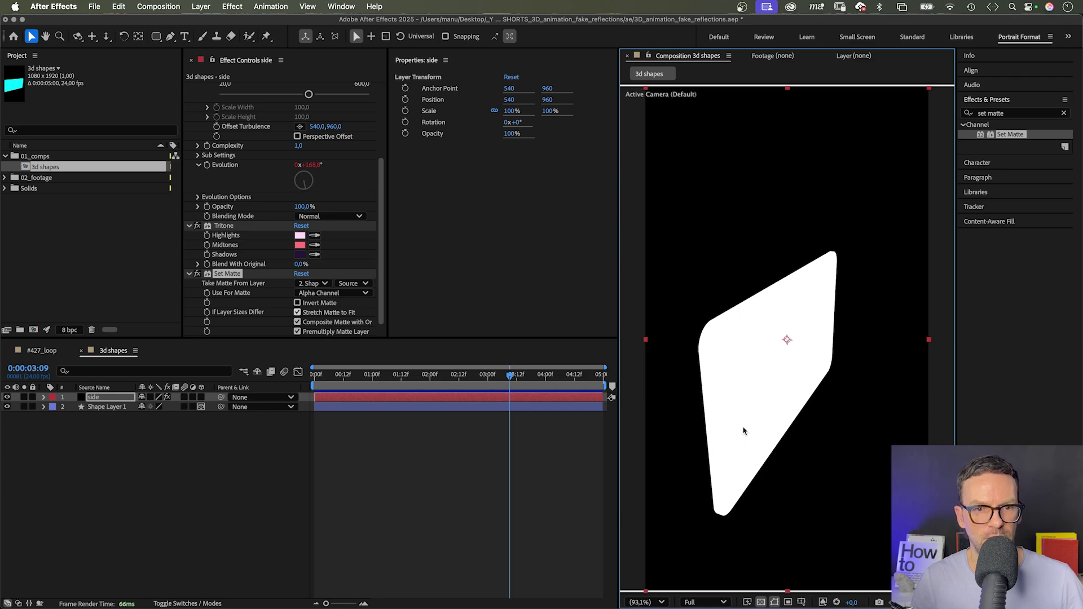
click(822, 603)
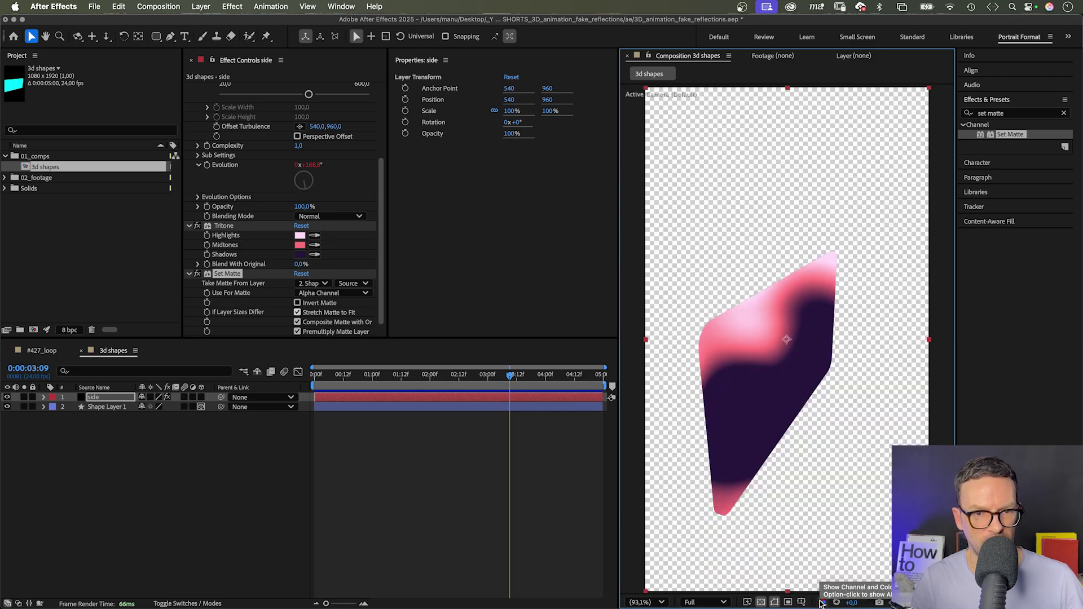
click(760, 603)
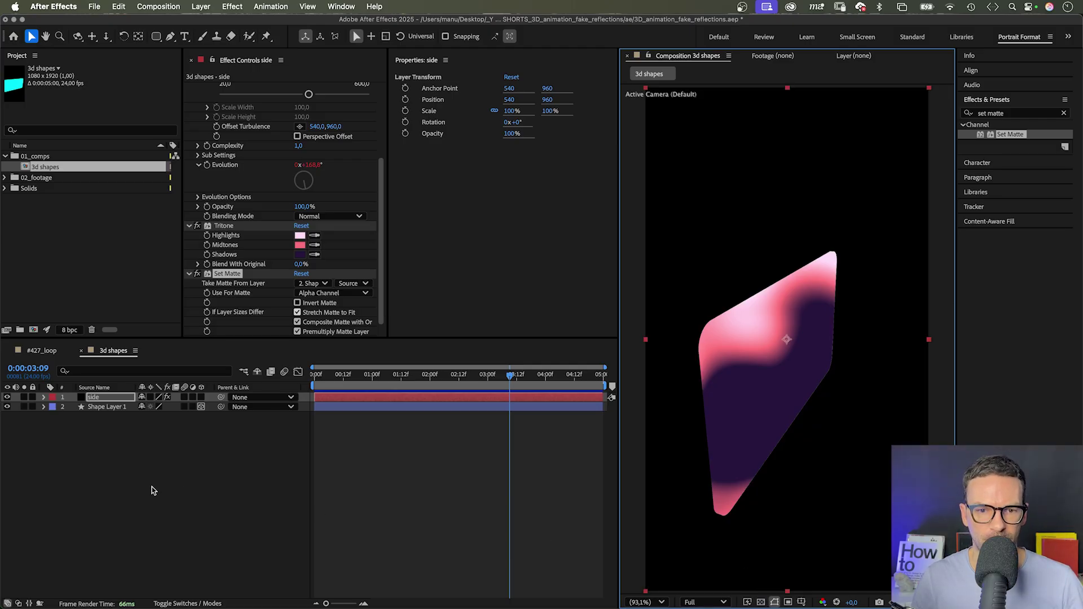
Create a new solid layer named front-back.
key(super+y)
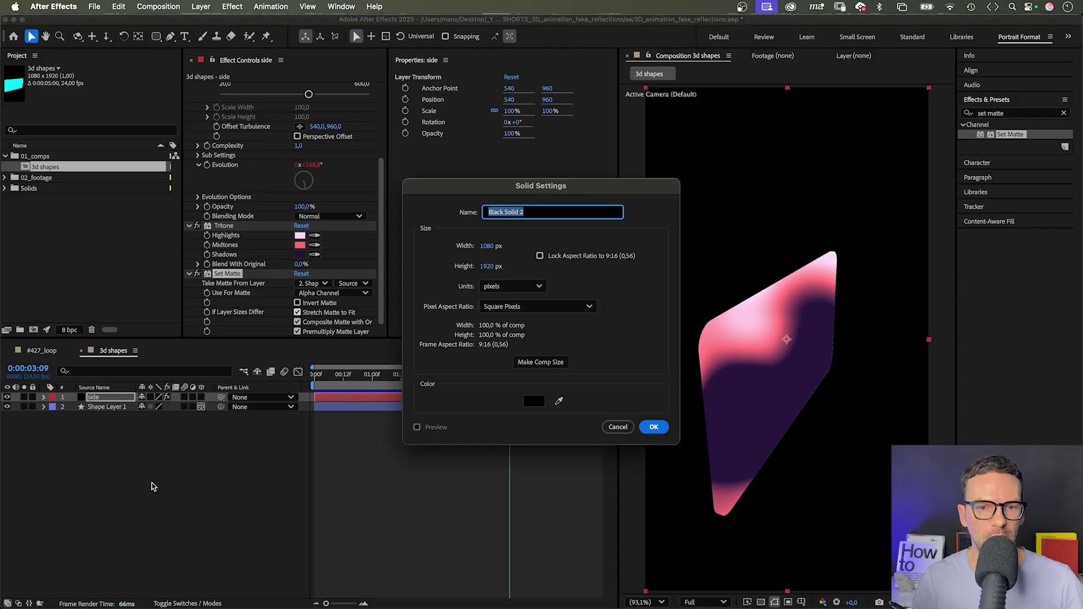
text(front)
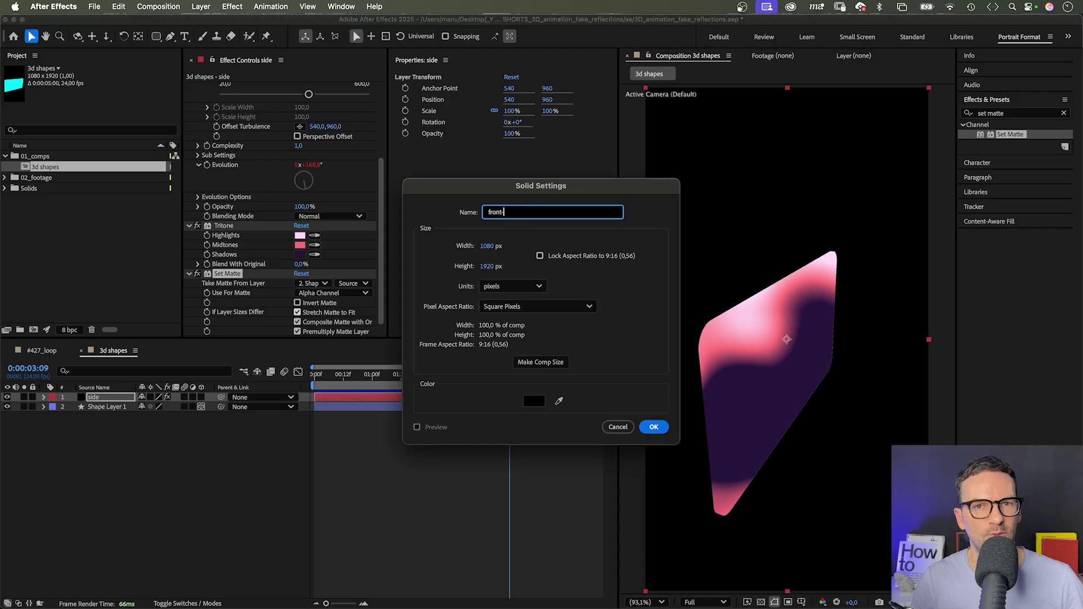
text(-back)
key(Return)
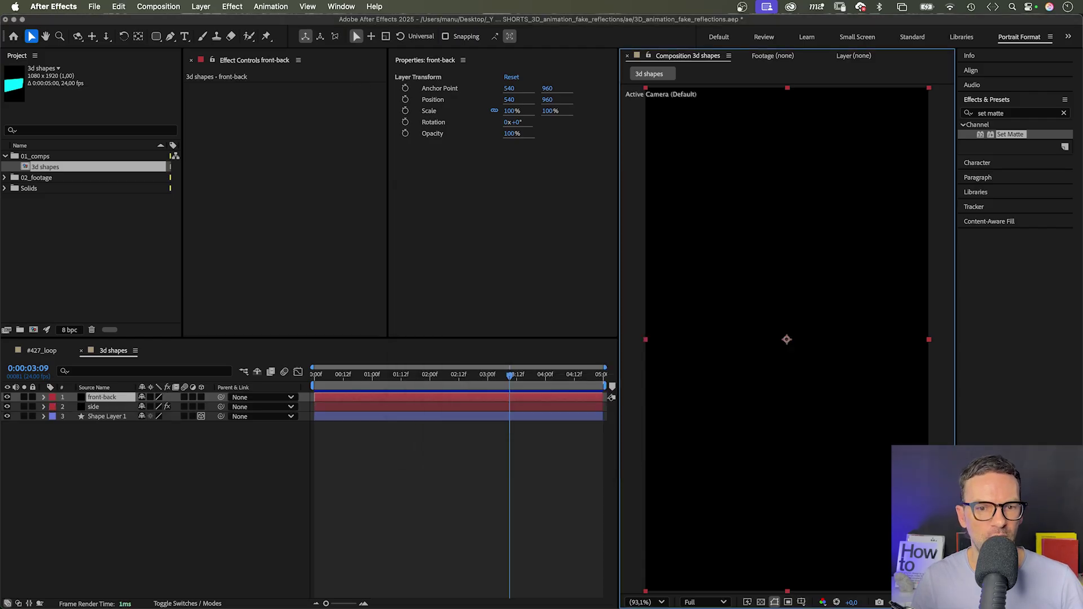
Apply Gradient Ramp to front-back with a light pink #FFB7EA start colour.
click(1010, 113)
text(Gradie)
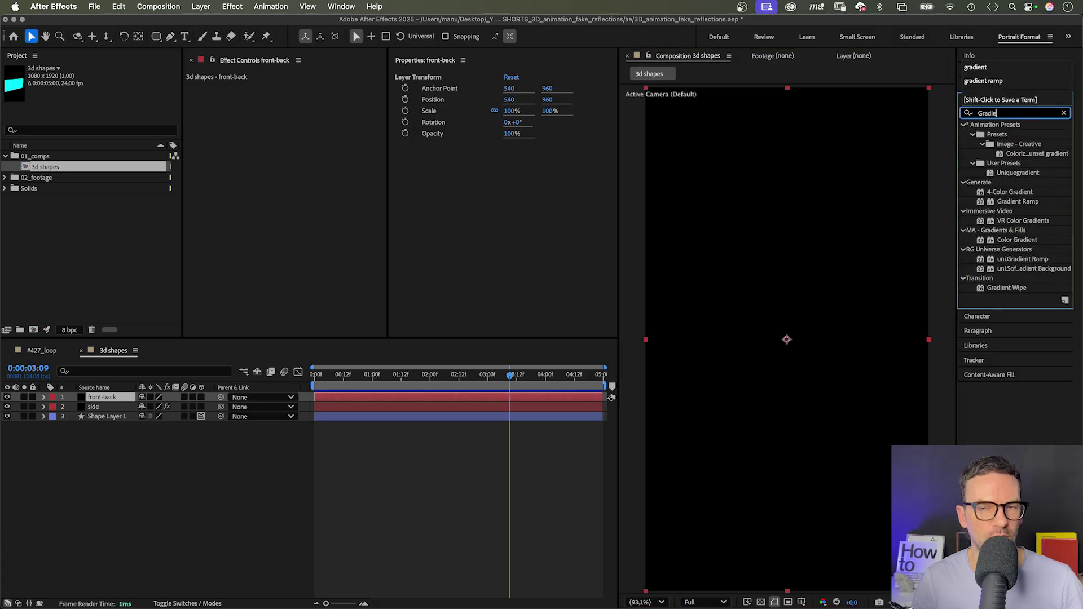
text(nt)
drag(1010, 134, 228, 237)
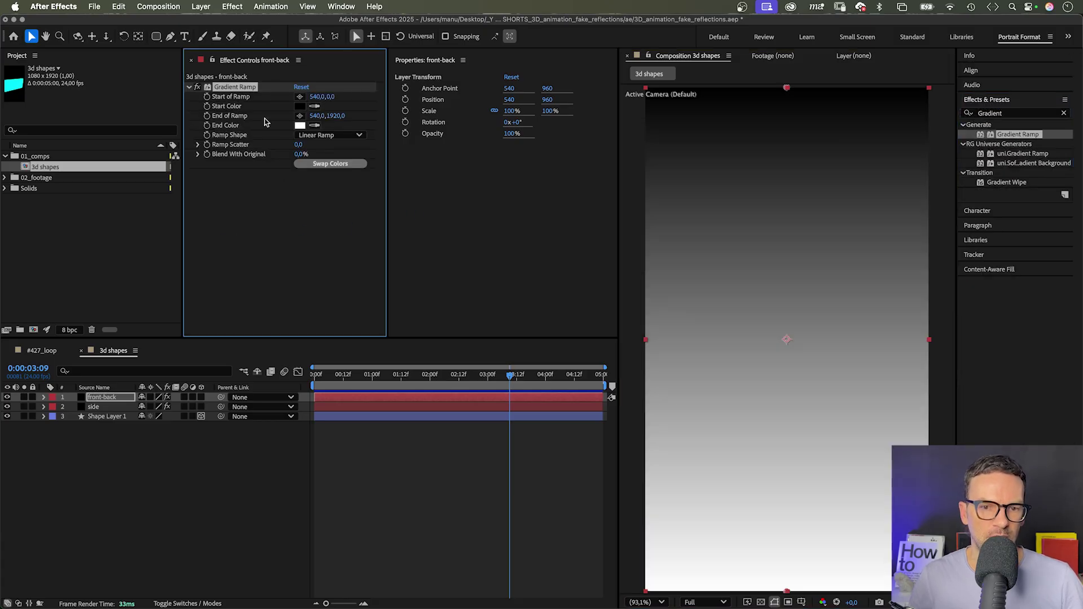
click(299, 106)
click(556, 249)
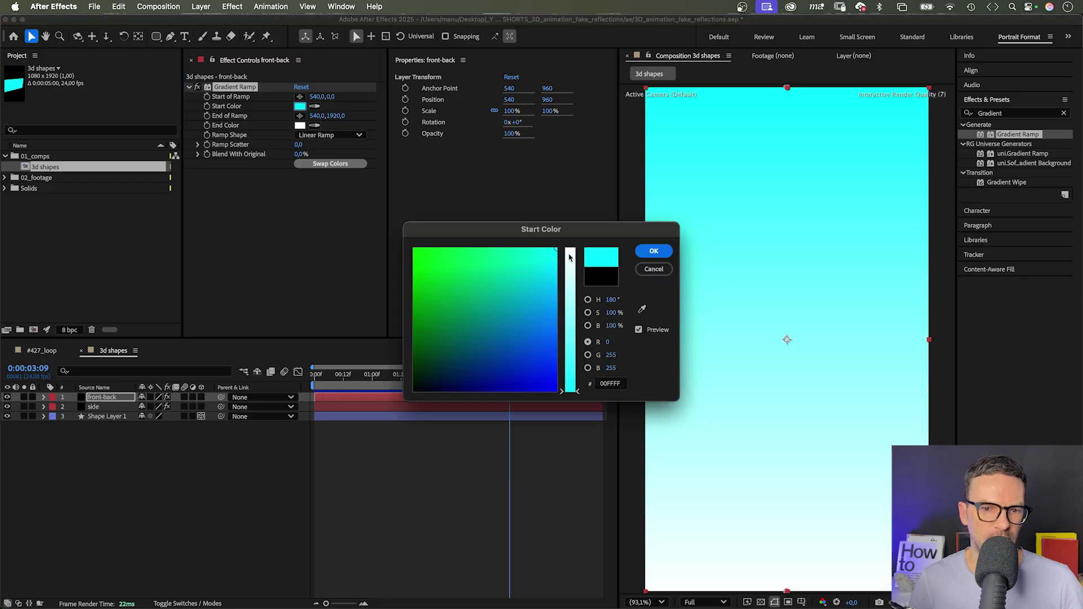
drag(570, 391, 573, 234)
click(541, 276)
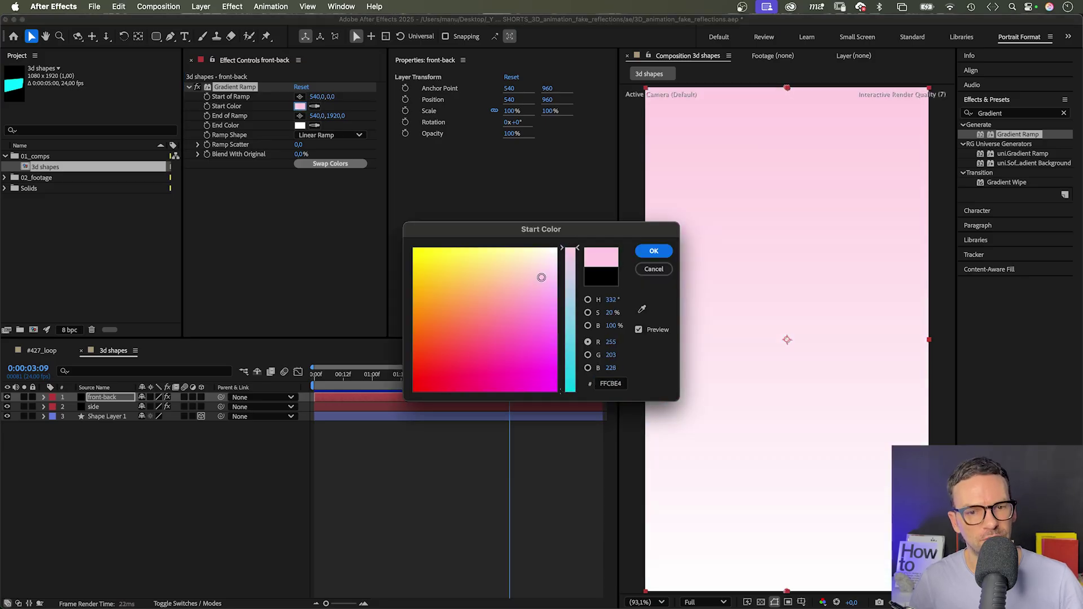
click(653, 250)
Set the Gradient Ramp end colour to dark purple #1C0B45.
click(300, 125)
click(570, 338)
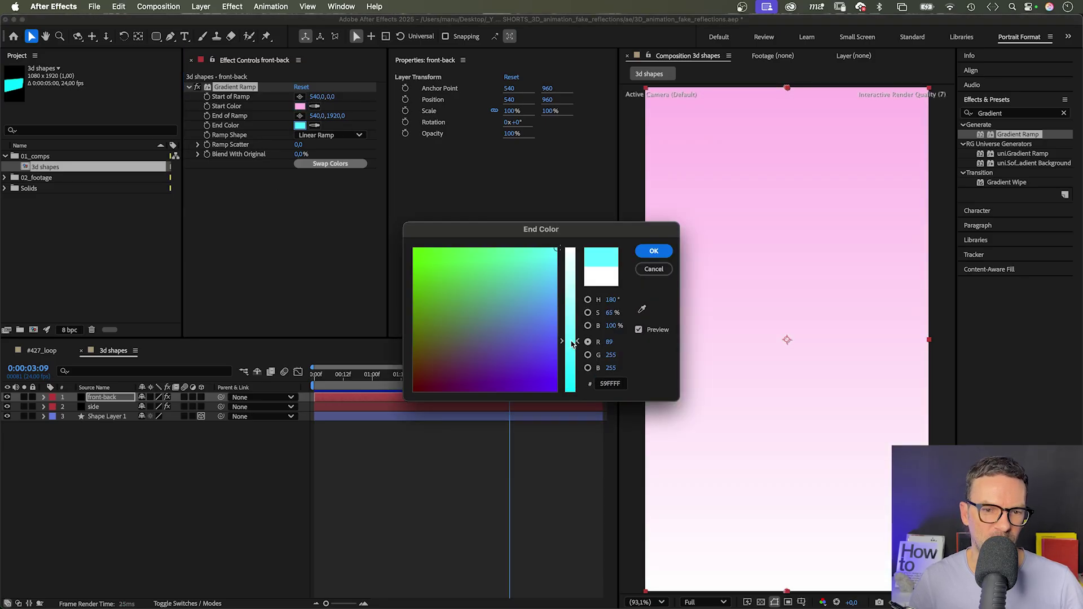
click(467, 368)
click(452, 386)
drag(568, 390, 562, 374)
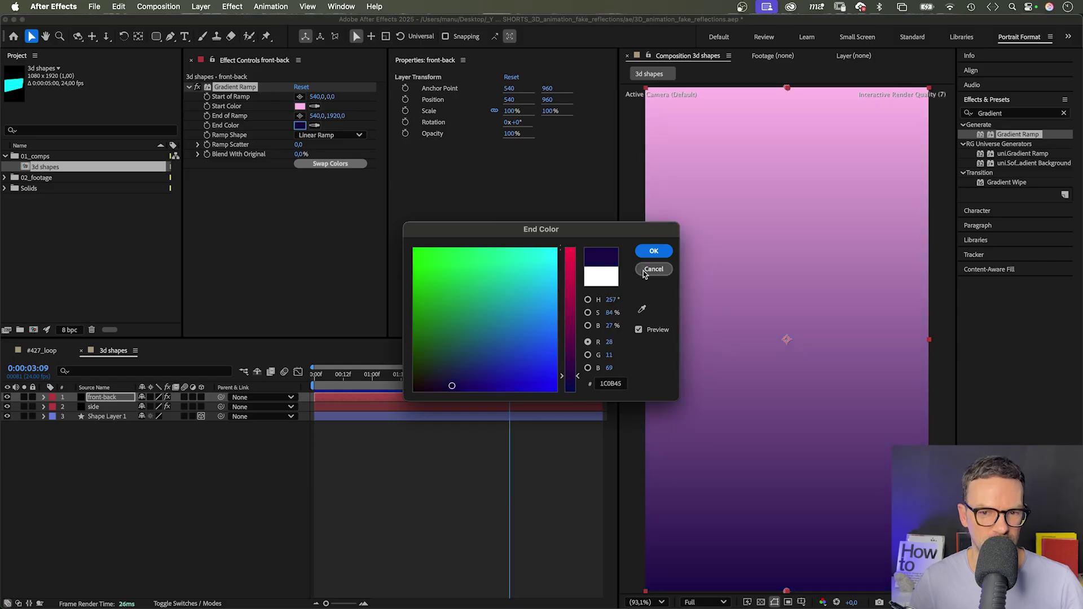
click(653, 251)
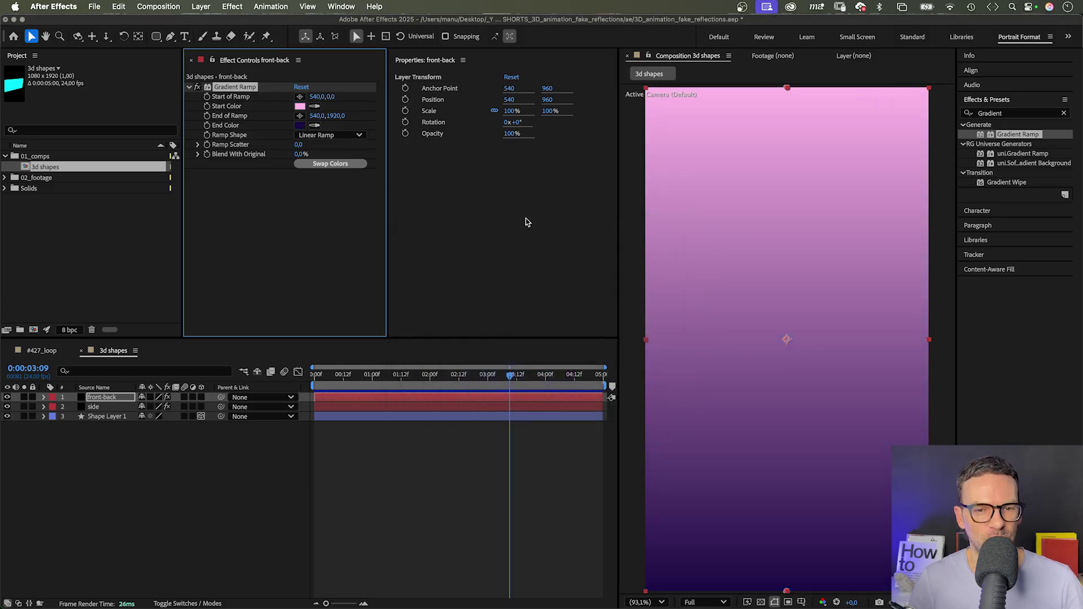
Place the ramp start at the comp's left edge and the end near the upper right.
click(300, 96)
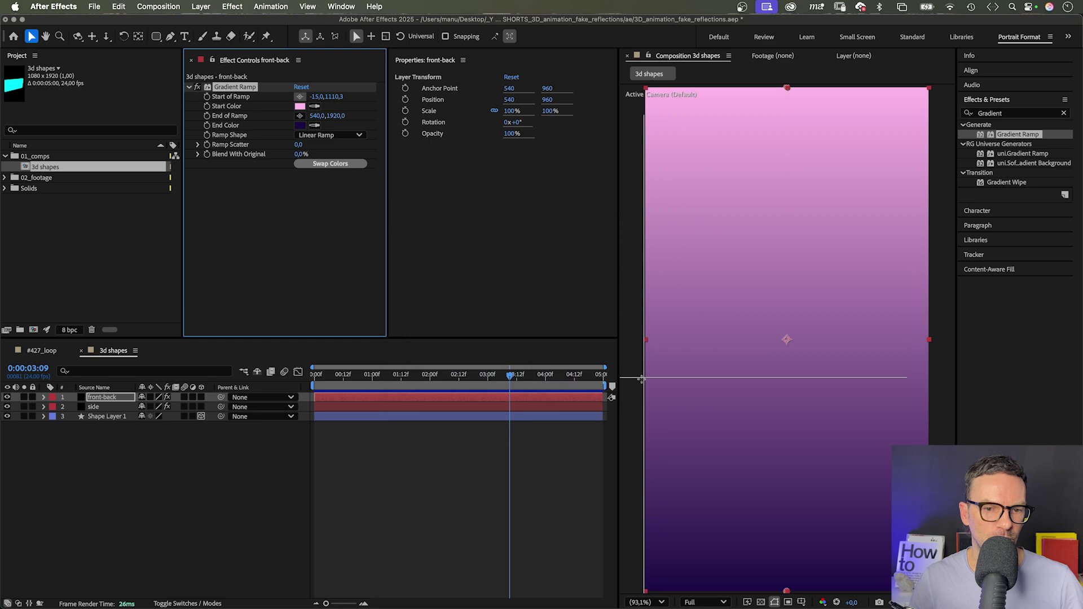
click(643, 379)
click(300, 116)
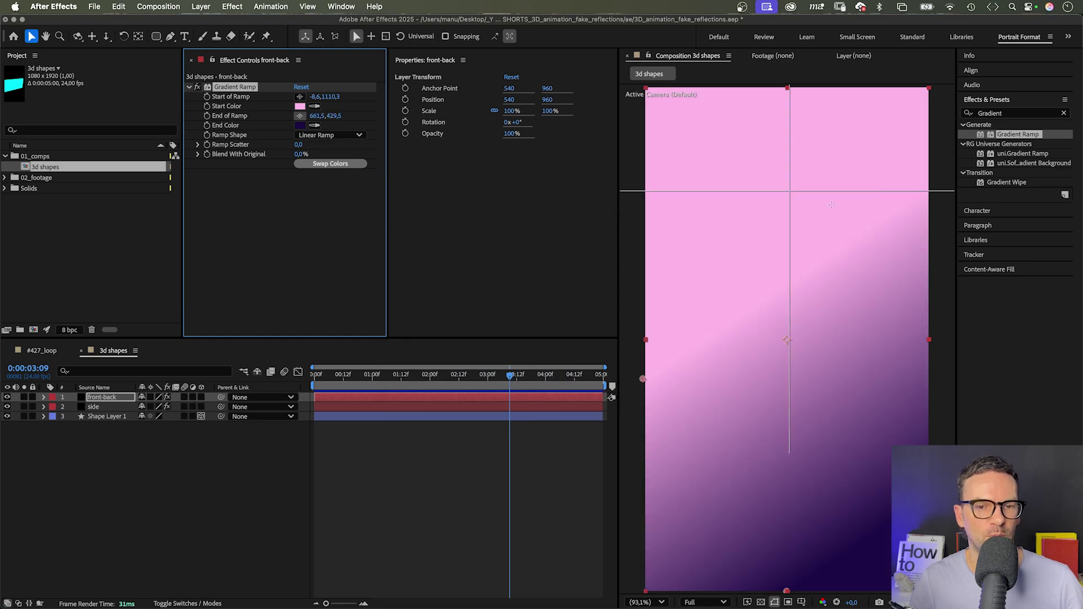
click(924, 192)
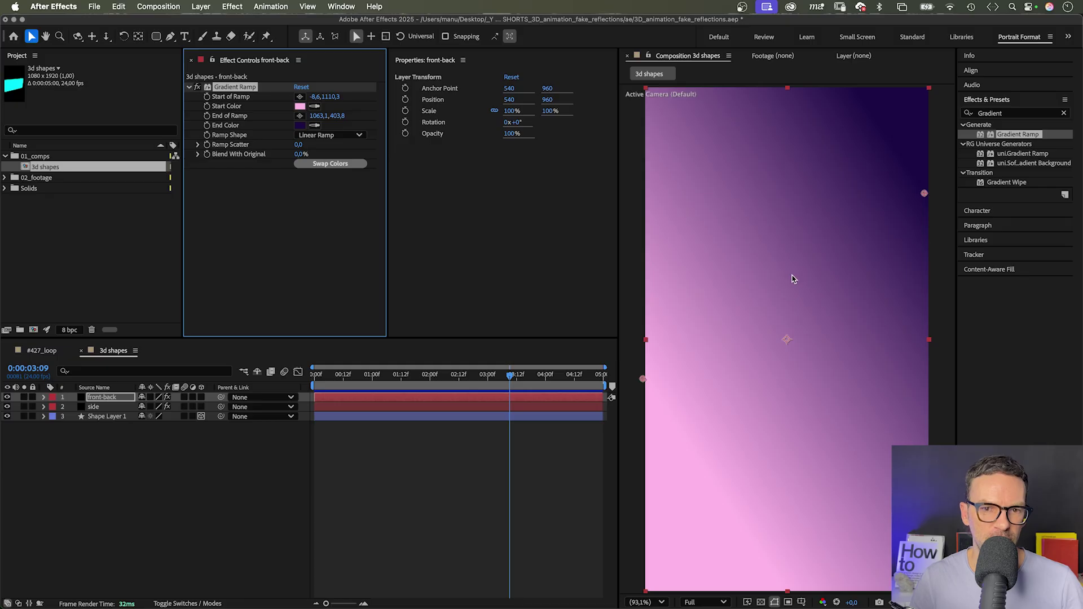
Apply Set Matte to front-back, taking Shape Layer 1's Luminance as the matte.
click(1010, 114)
text(set ma)
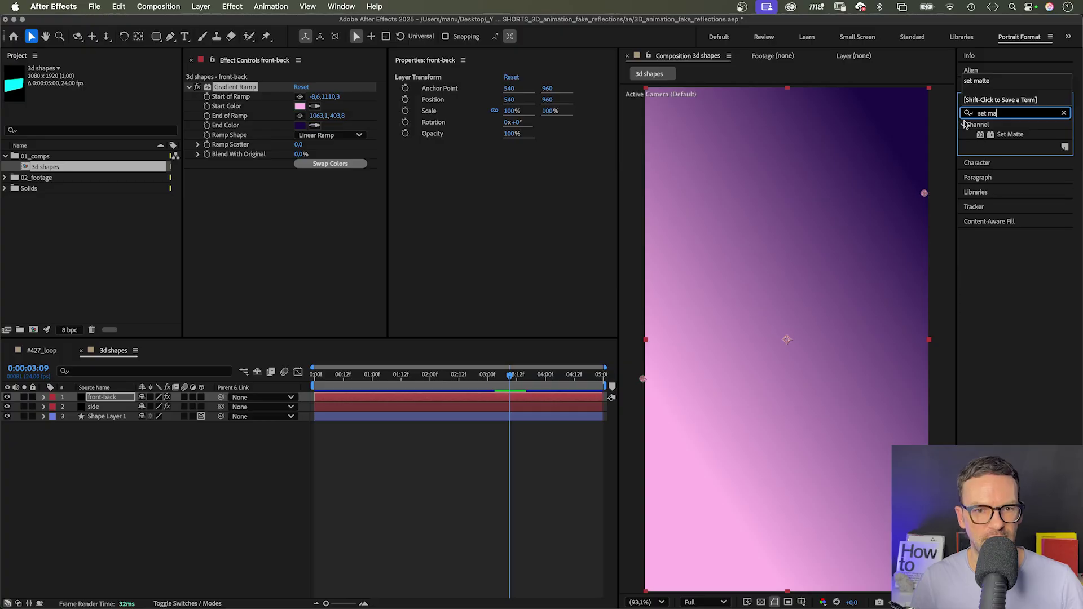
drag(983, 134, 253, 248)
click(313, 182)
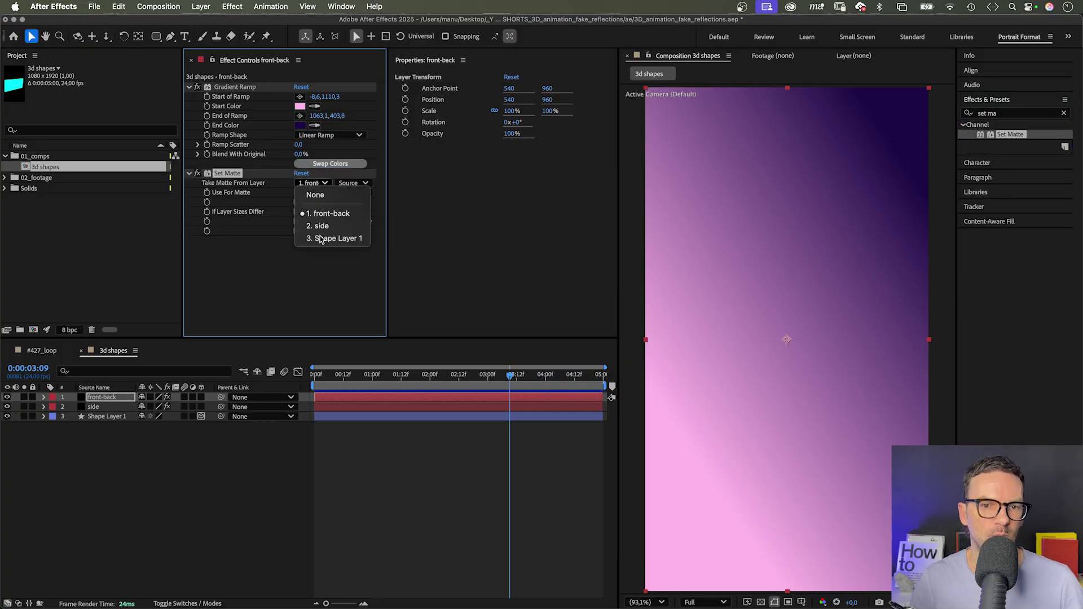
click(319, 237)
click(335, 192)
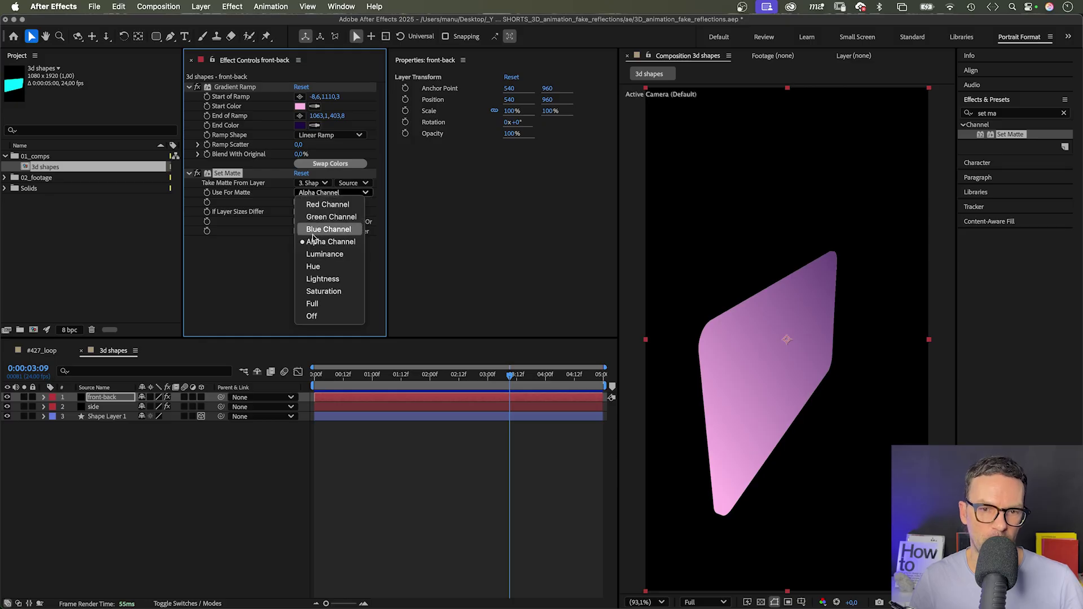
click(323, 254)
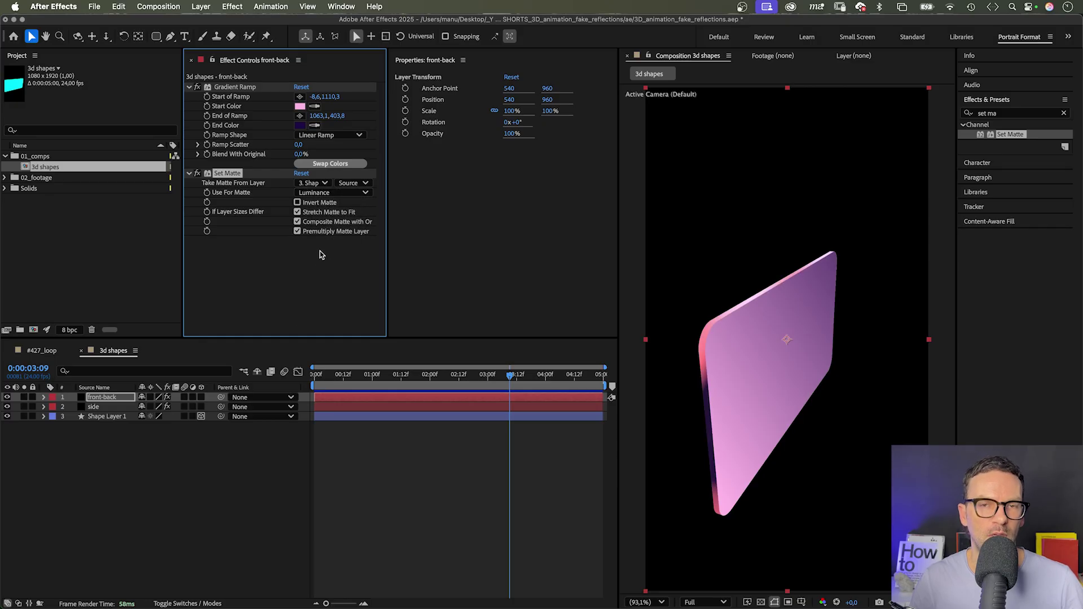
Set Shape Layer 1's position to 420, 1040, 40.
click(107, 416)
key(r)
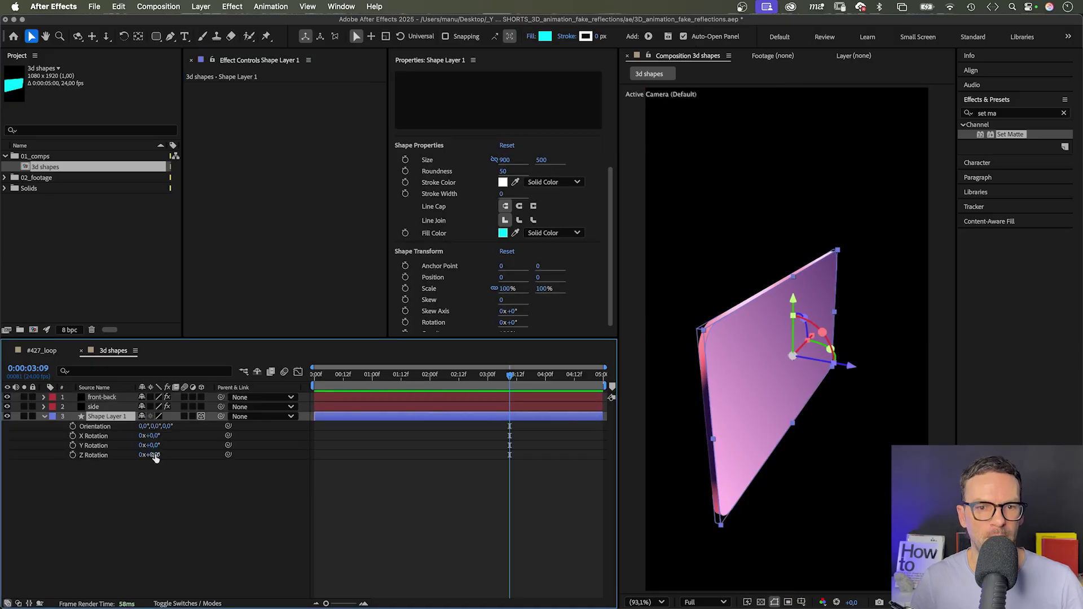
mouse_move(151, 430)
mouse_down()
mouse_move(121, 431)
mouse_move(160, 429)
mouse_up()
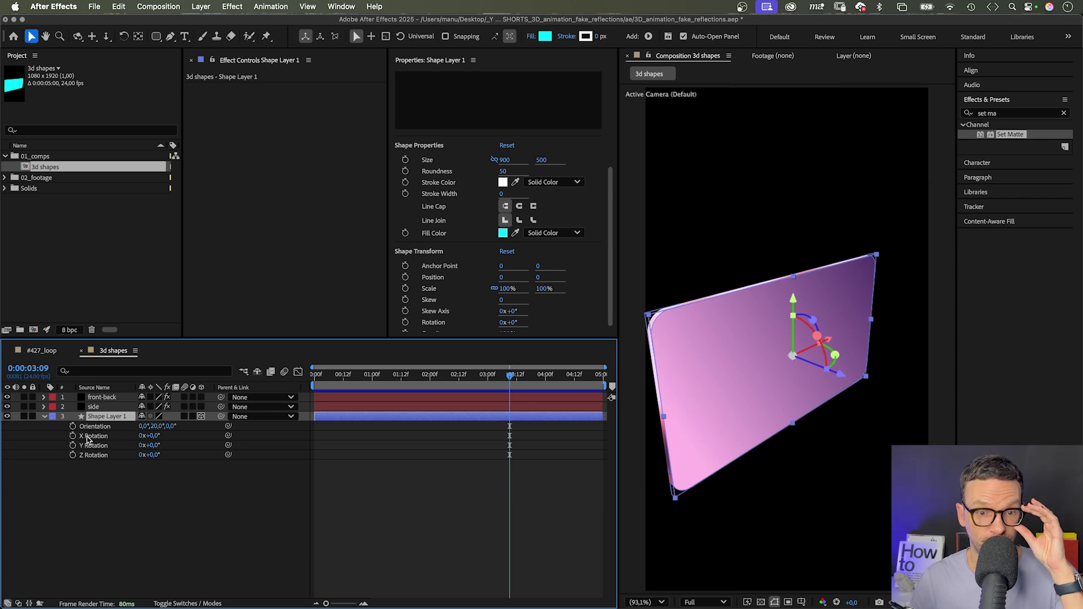
key(p)
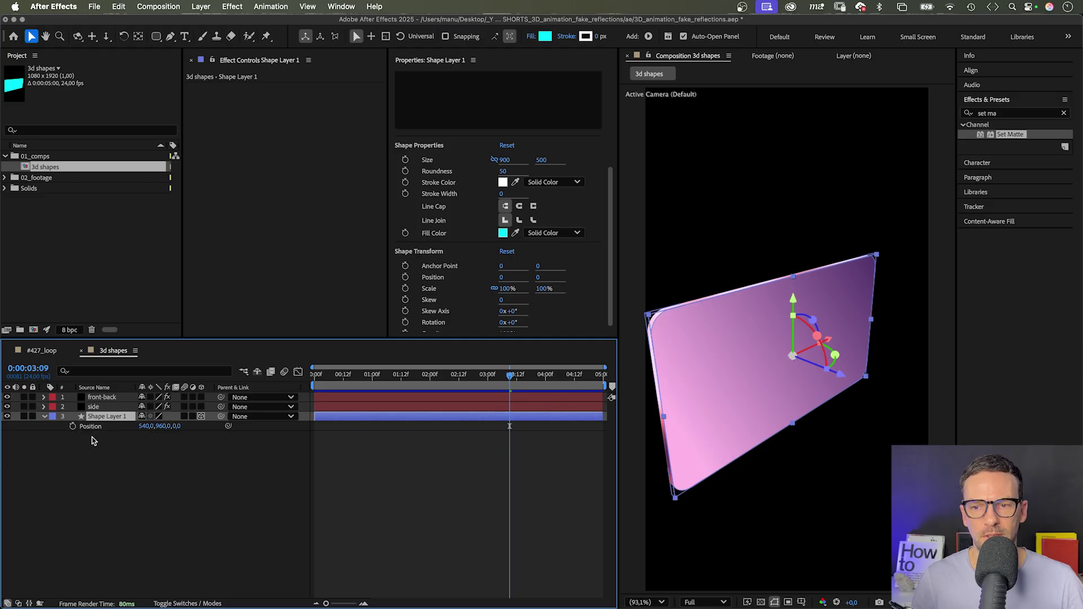
key(shift+r)
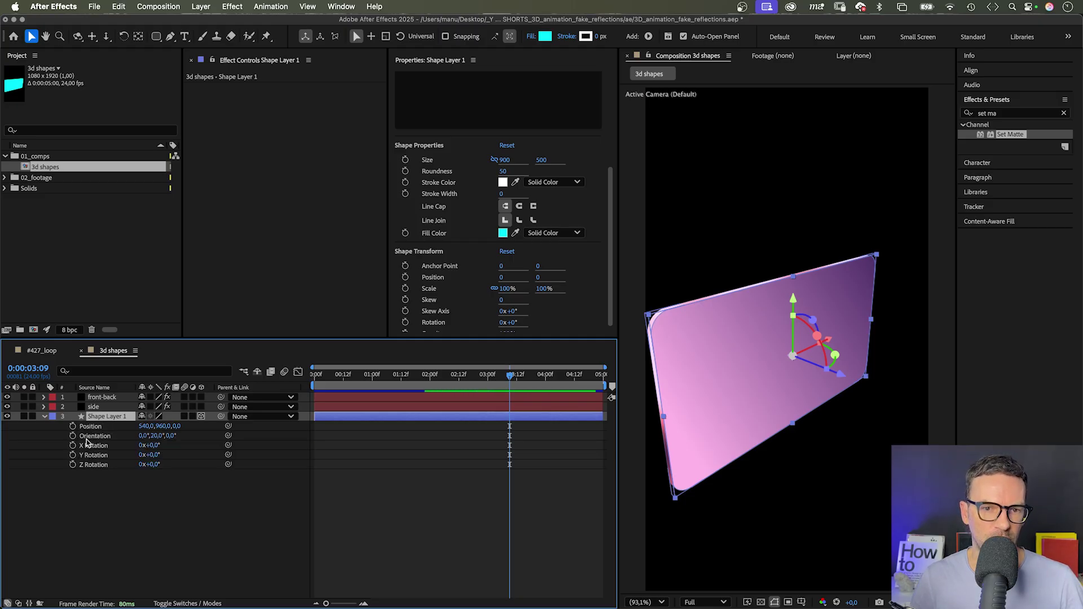
click(145, 426)
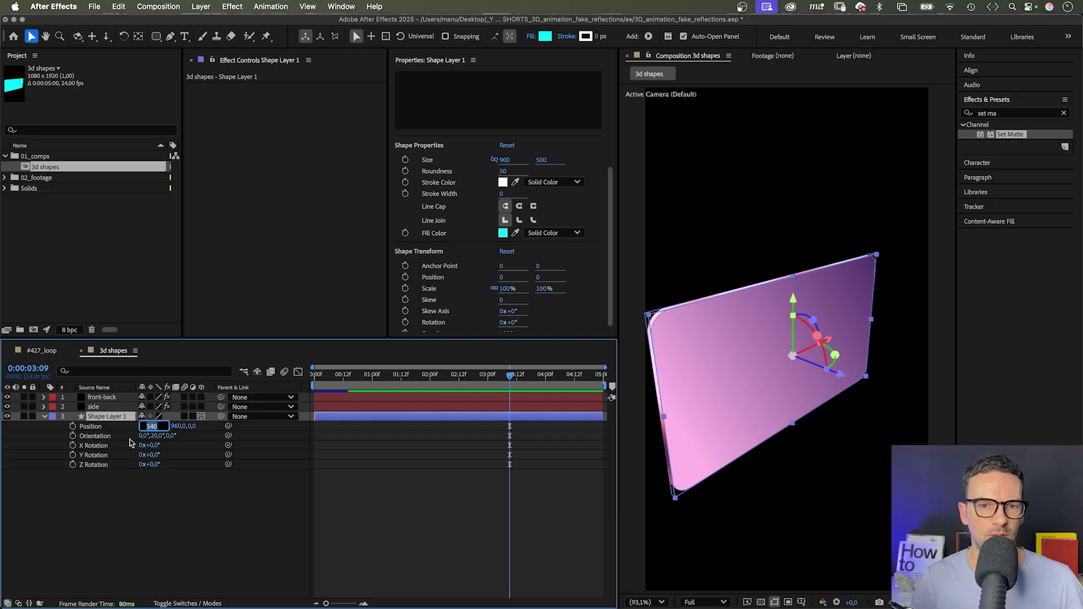
text(420)
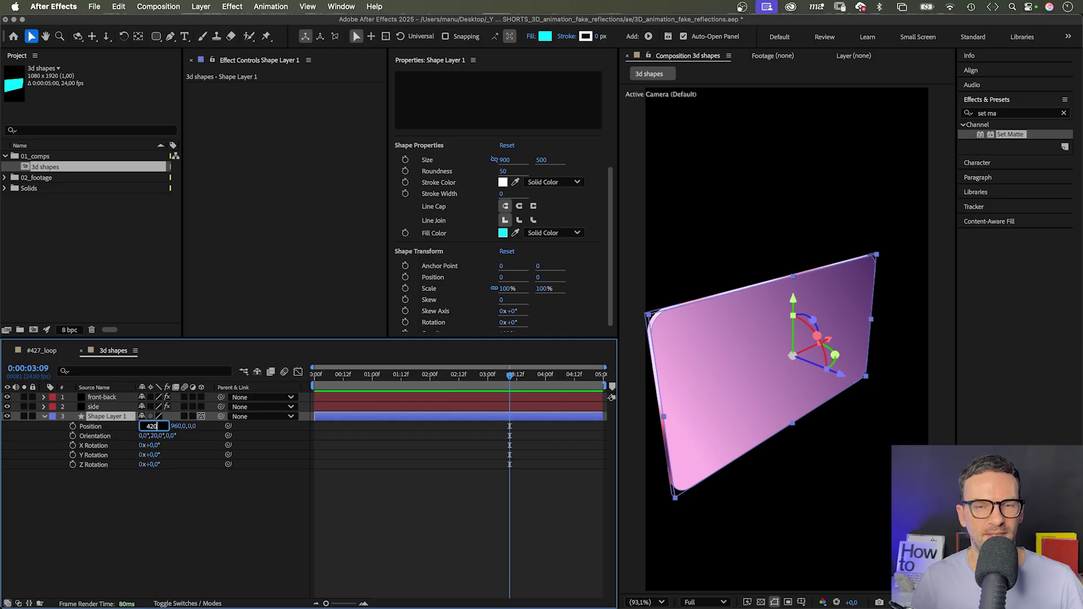
key(Tab)
text(1040)
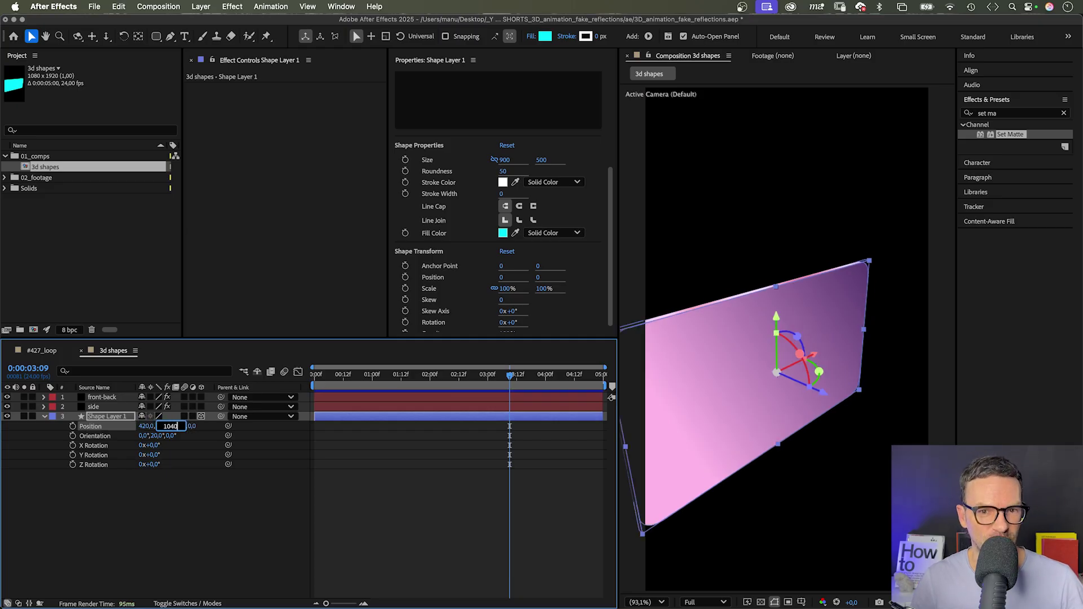
key(Tab)
text(40)
key(Return)
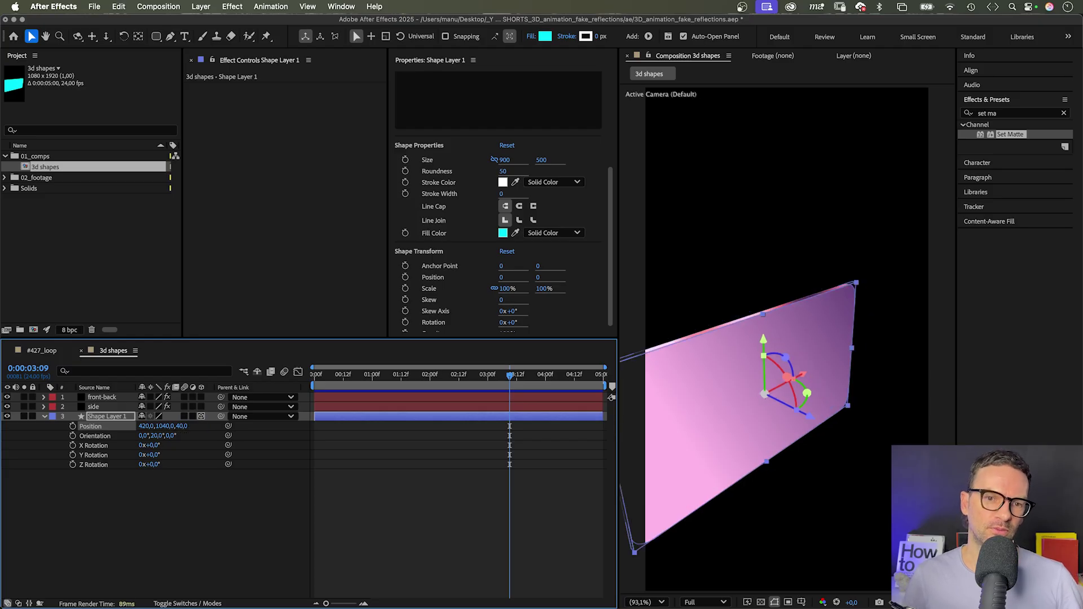
Set Shape Layer 1's orientation to 325°, 320°, 10°.
click(145, 435)
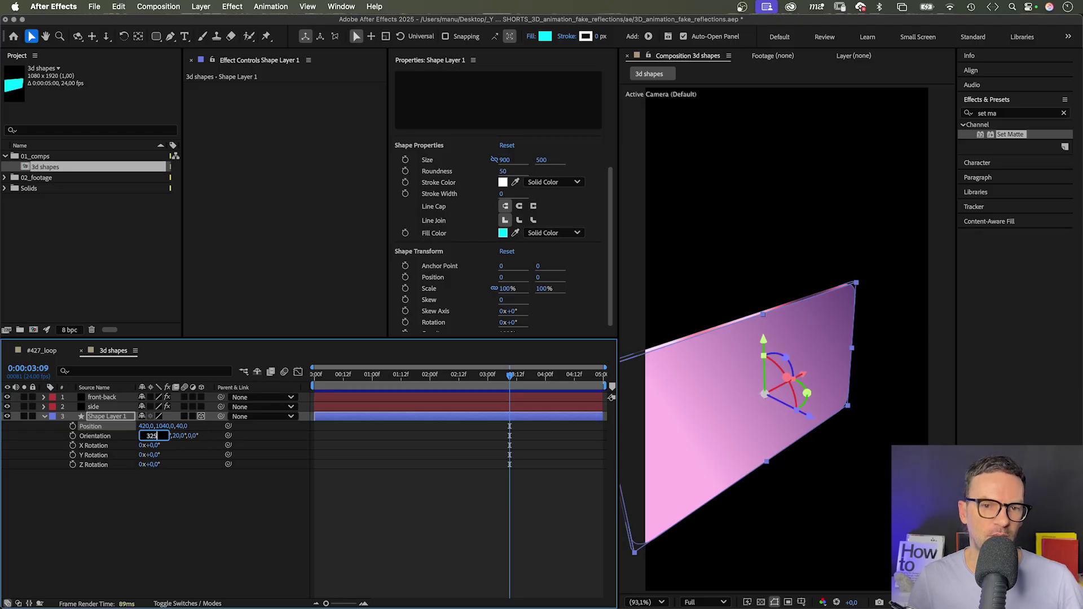
key(Tab)
text(3)
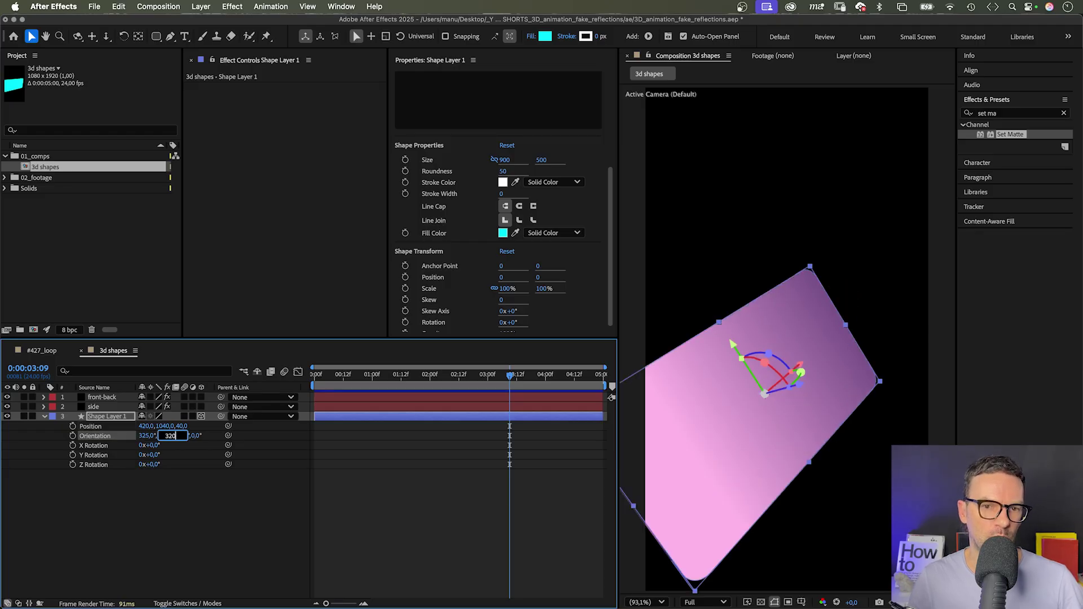
text(20)
key(Tab)
key(Return)
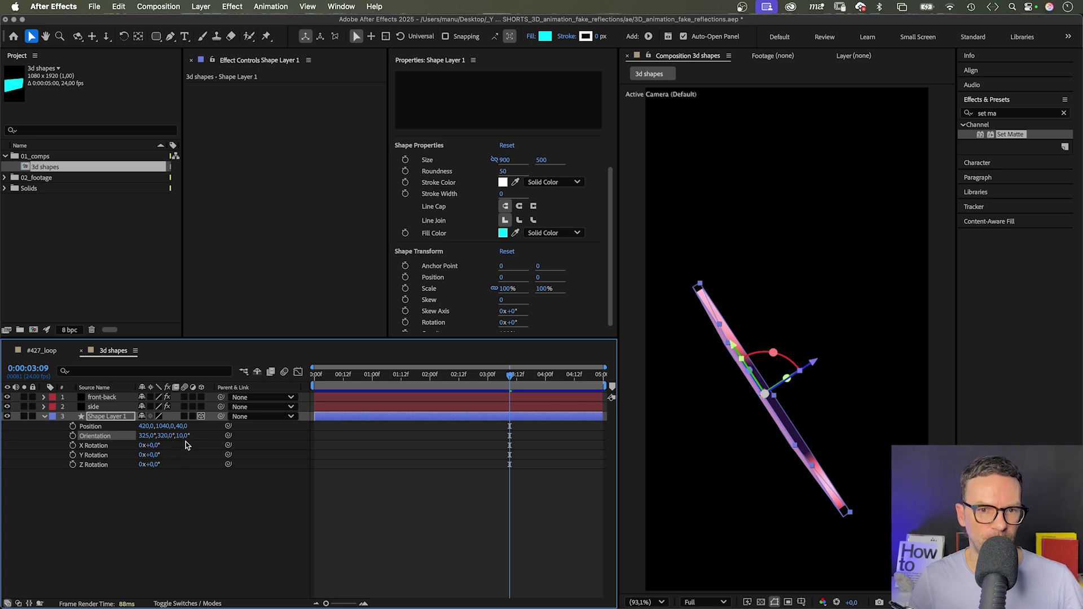
Reset the view to the default camera and duplicate the three card layers.
click(307, 6)
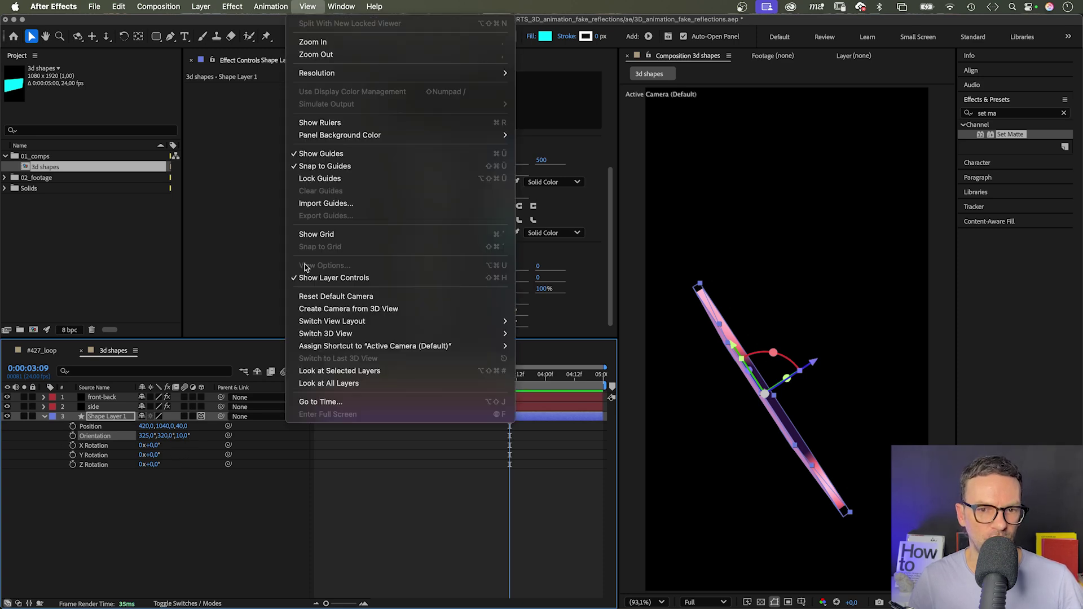
click(334, 297)
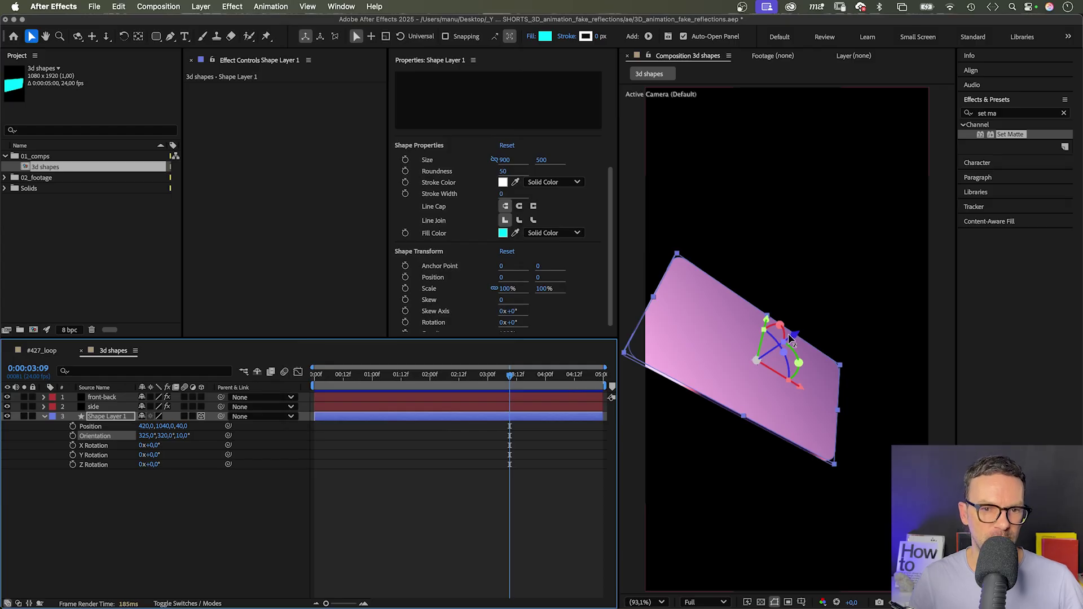
click(44, 417)
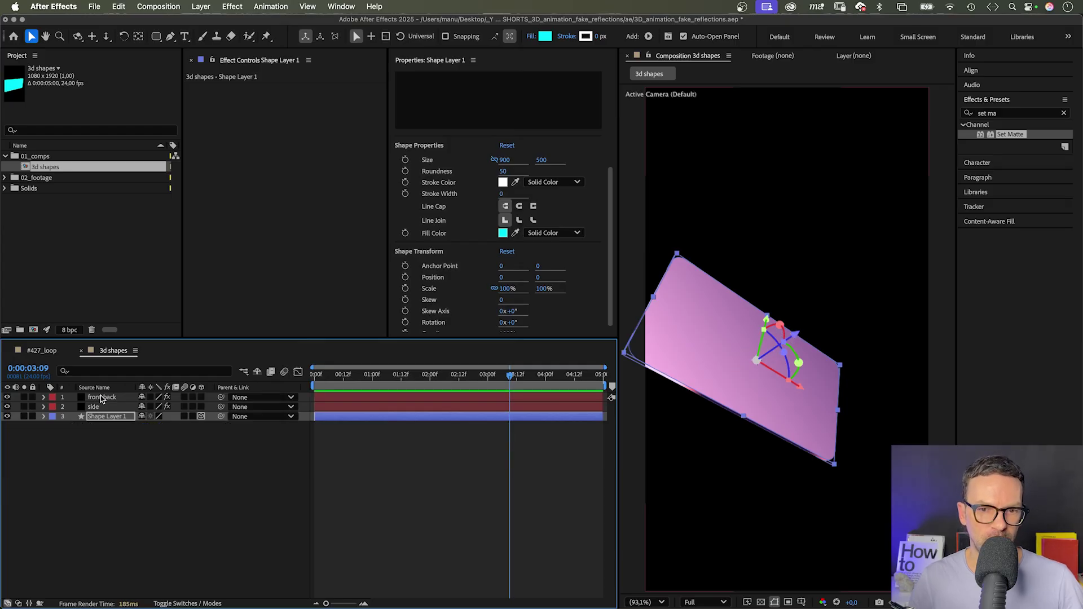
shift+click(99, 398)
key(super+d)
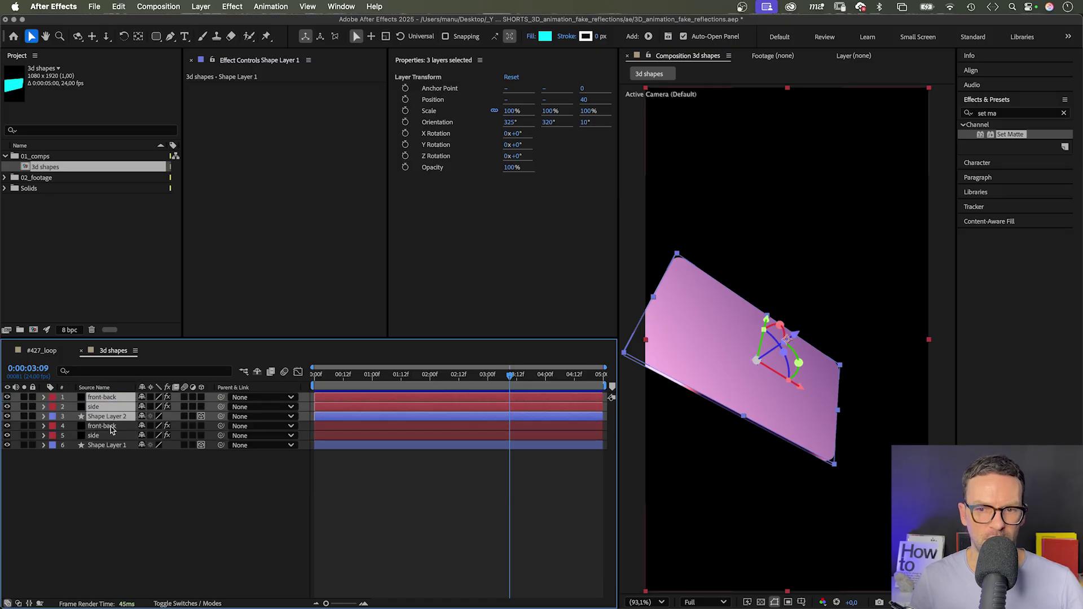
Point the copied side and front-back layers' Set Matte at Shape Layer 2.
click(109, 459)
click(96, 407)
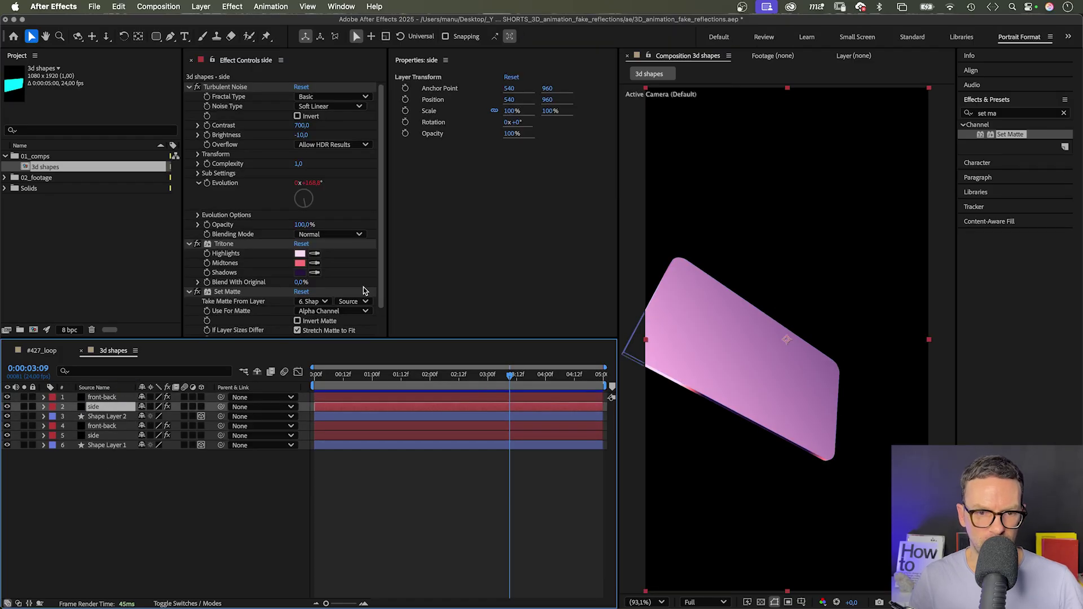
scroll(367, 291, down, 2)
click(320, 285)
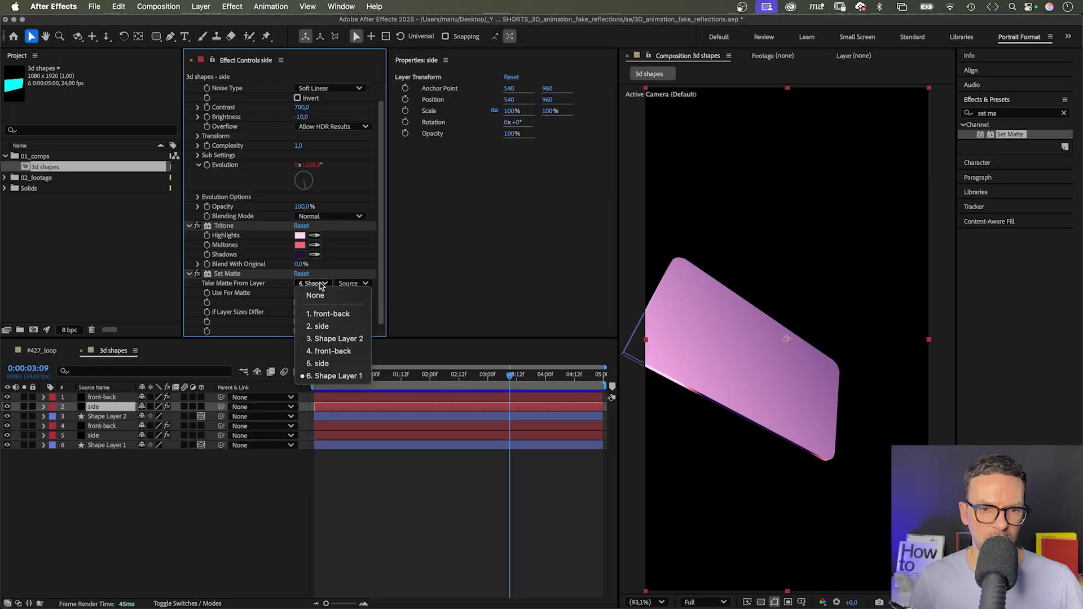
click(114, 408)
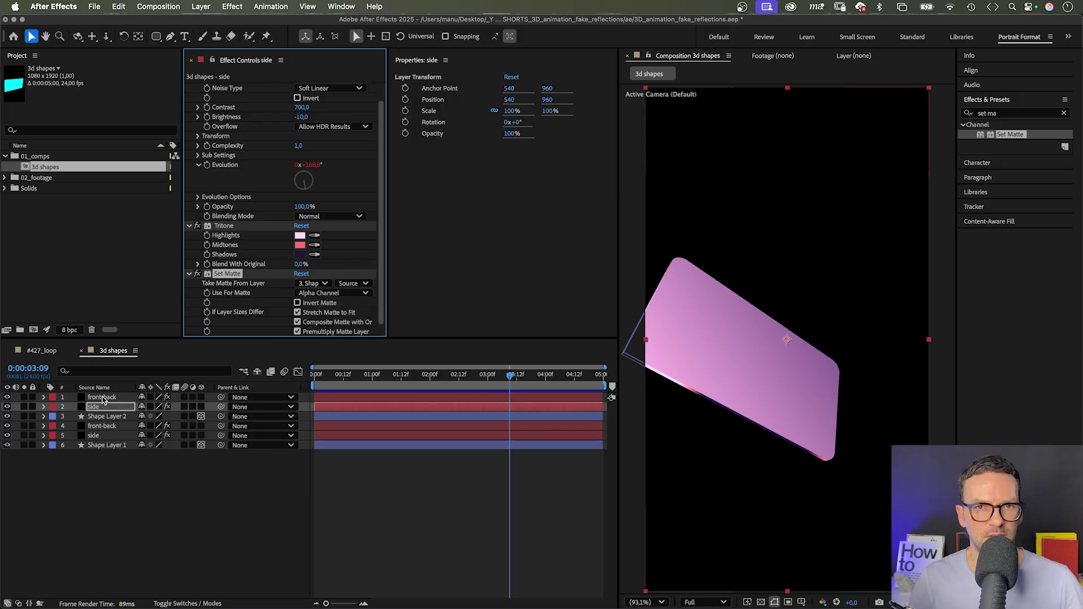
click(104, 398)
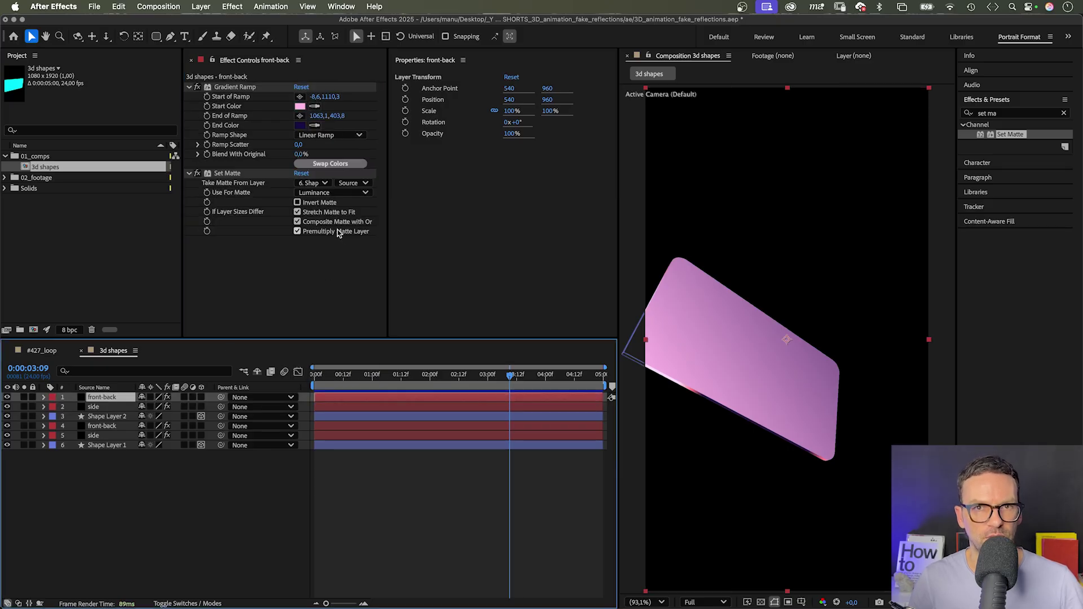
click(313, 184)
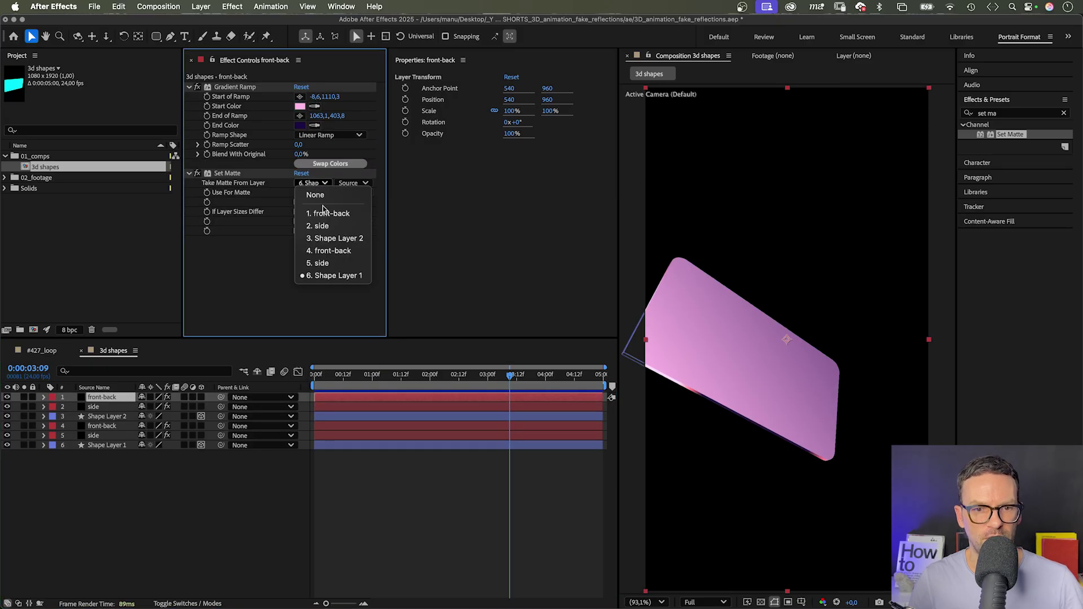
click(314, 237)
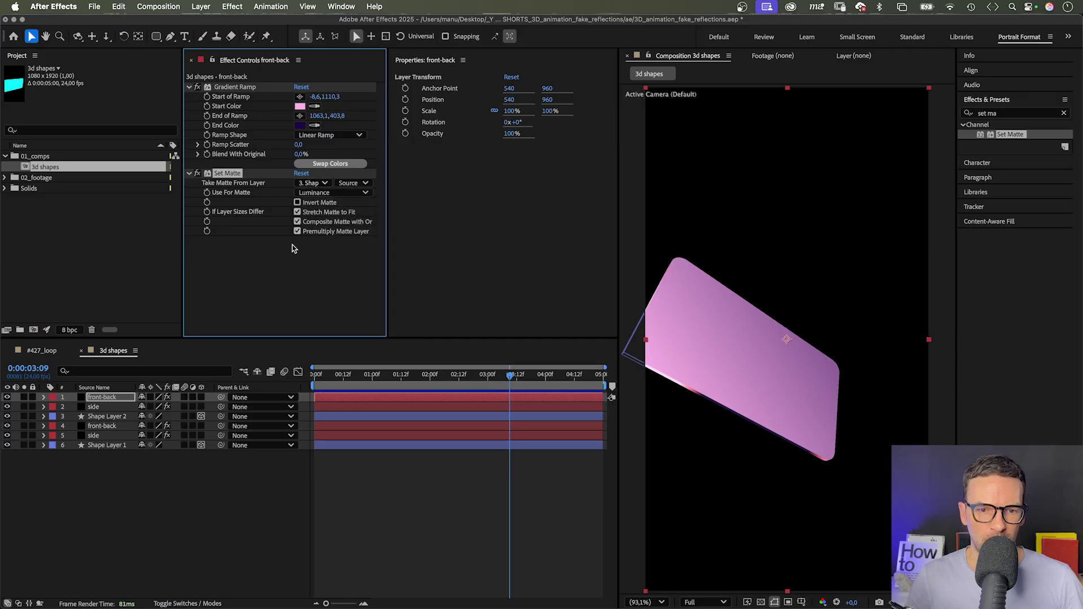
Move Shape Layer 2 to position 460, 900, 40.
click(111, 416)
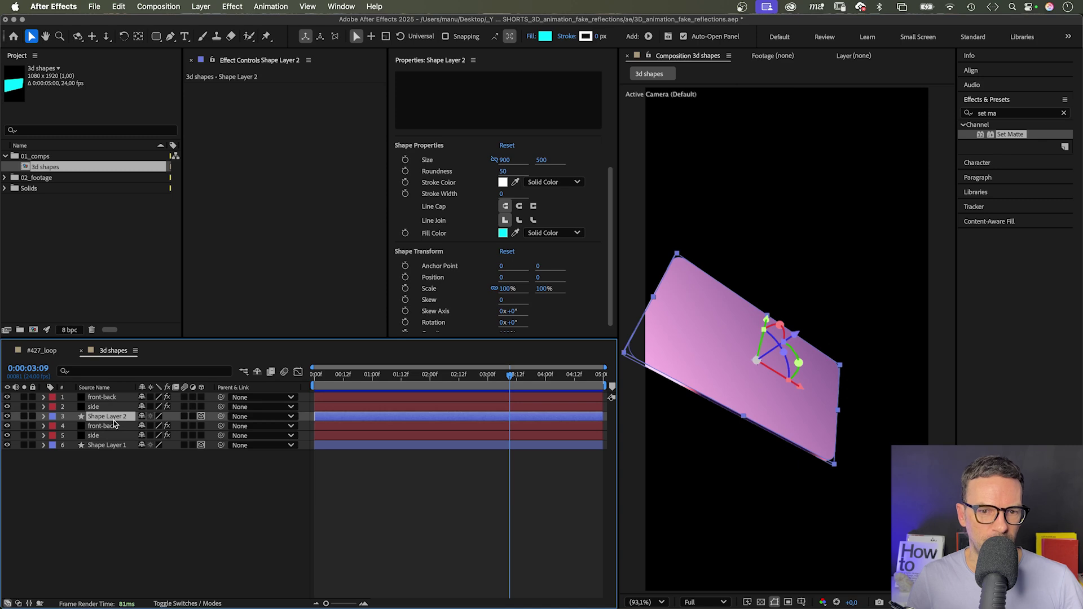
key(p)
key(shift+r)
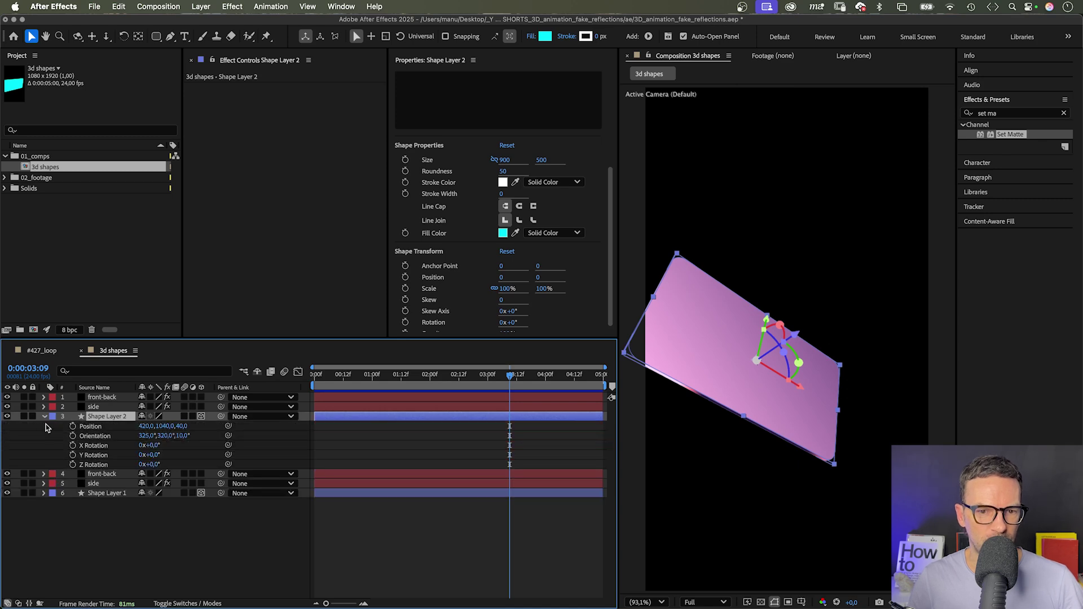
click(150, 426)
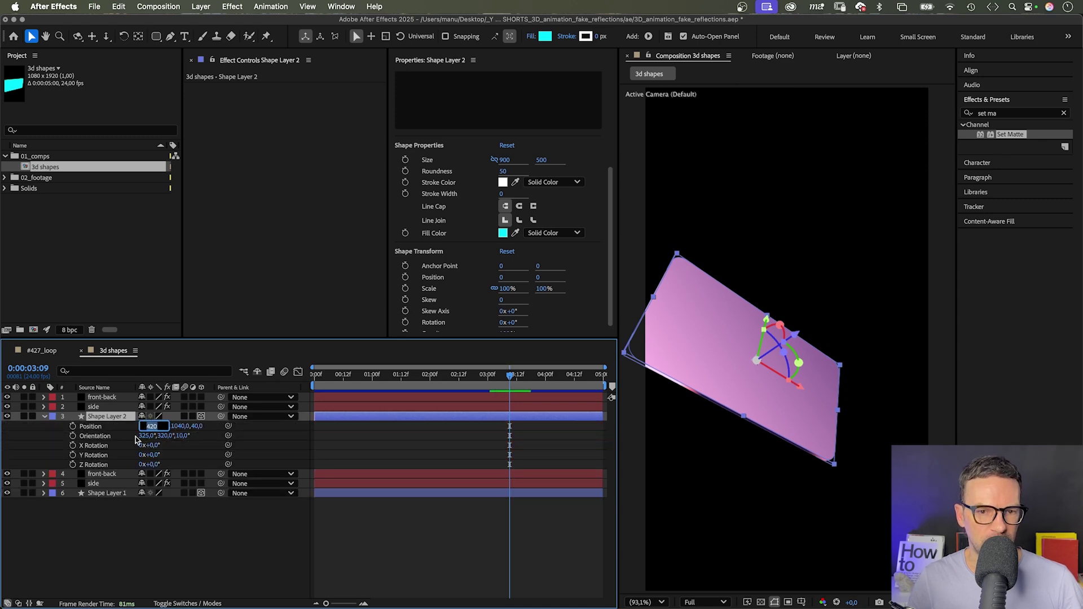
text(460)
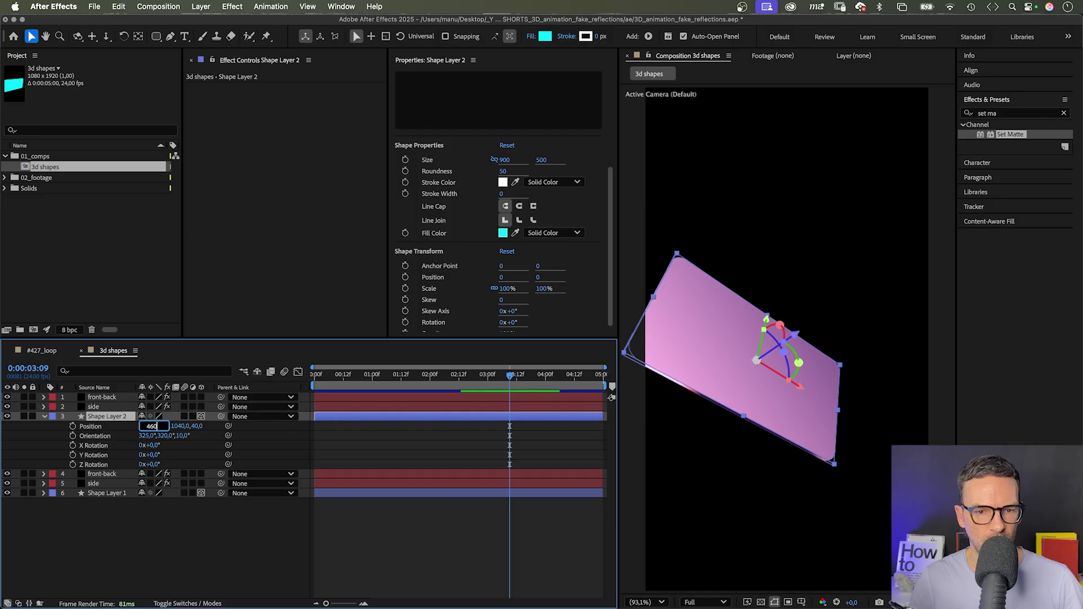
key(Tab)
text(900)
key(Tab)
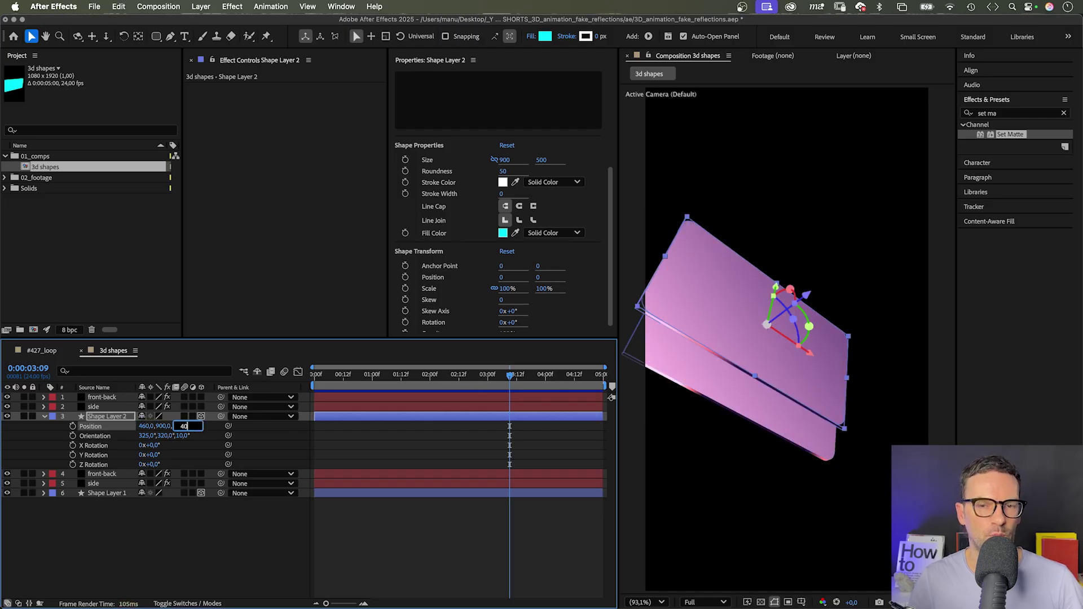
Set Shape Layer 2's orientation to 325°, 320°, 25°.
key(Tab)
key(Tab)
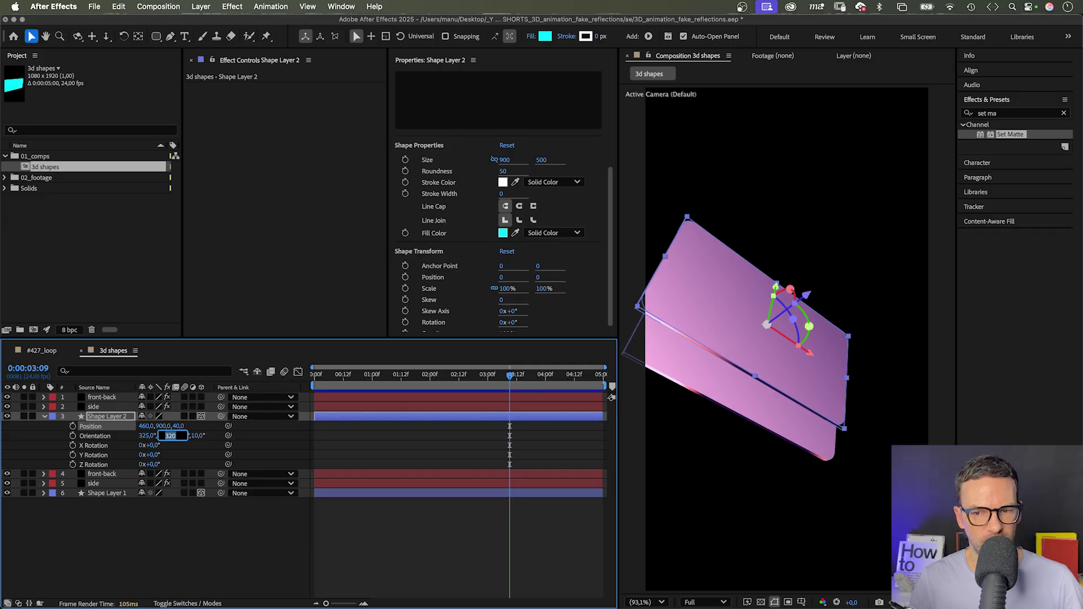
text(320)
key(Tab)
text(2)
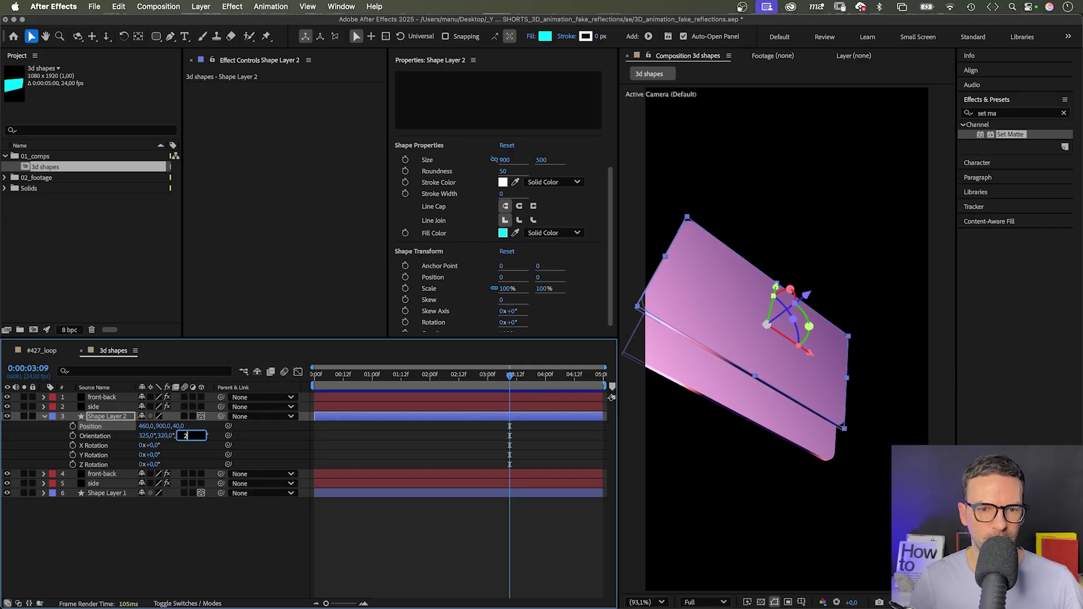
text(5)
key(Return)
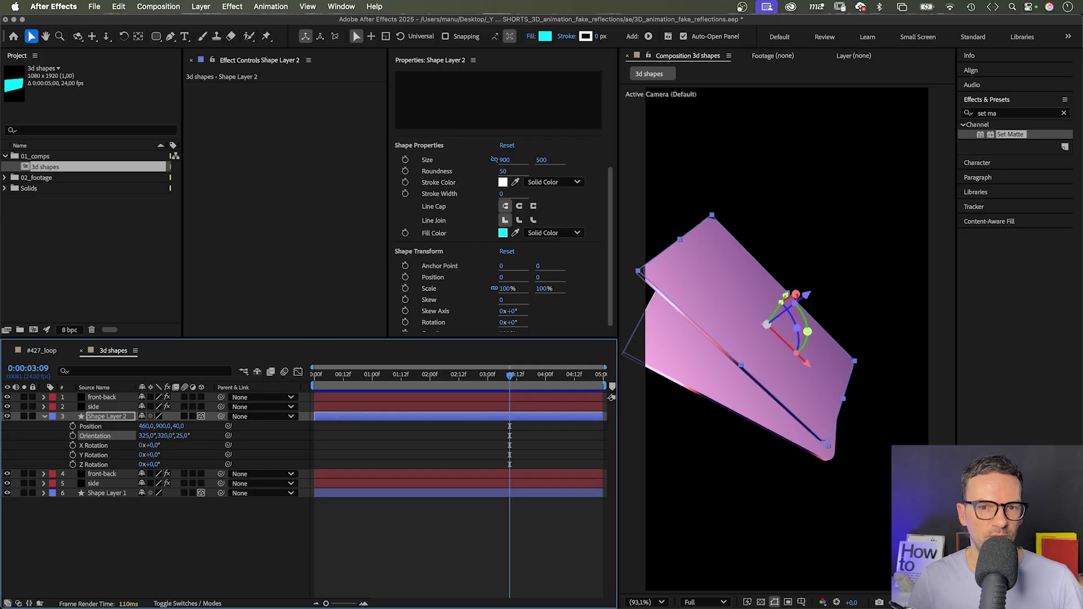
Pull the second card's gradient ramp start lower and its end onto the card.
click(96, 475)
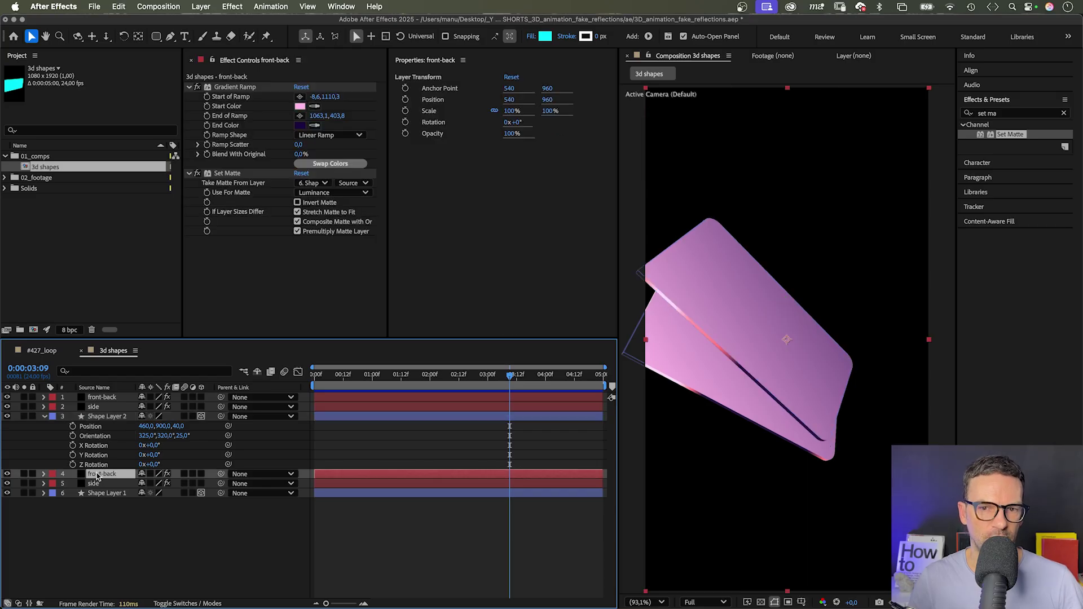
click(234, 87)
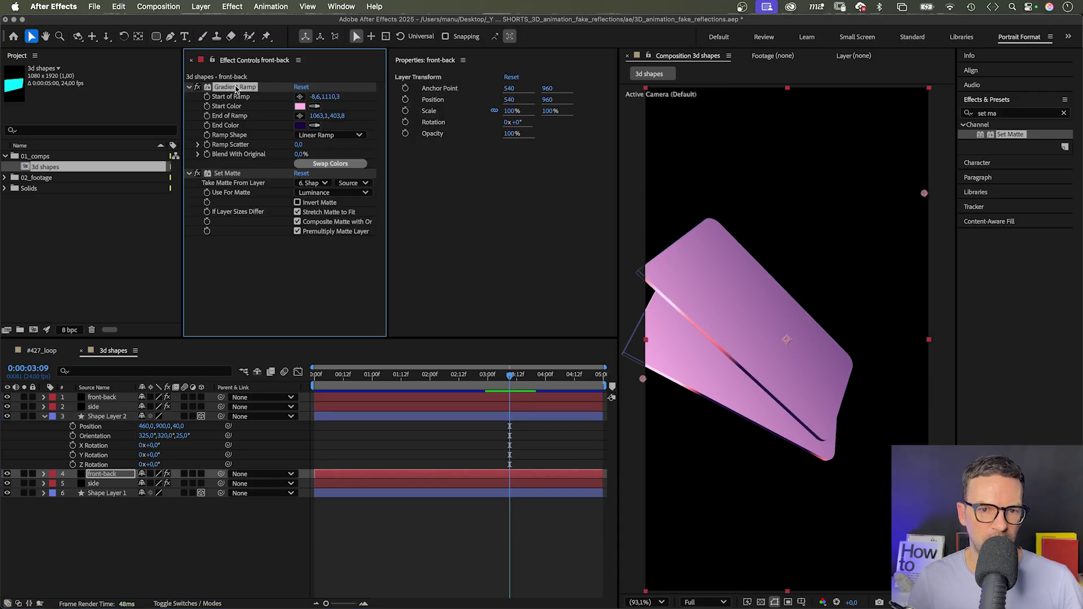
drag(642, 378, 679, 402)
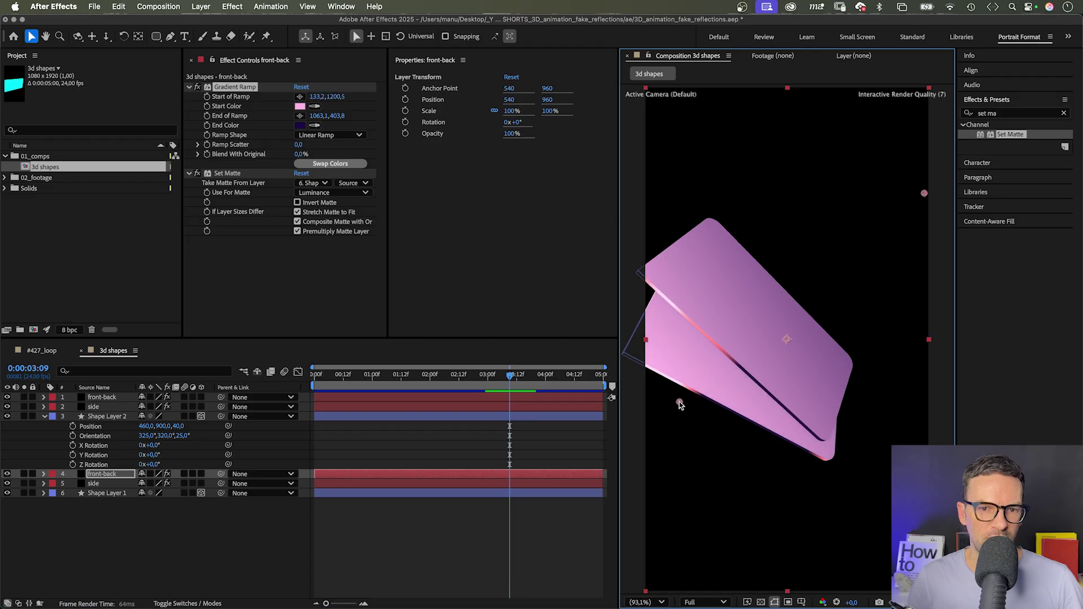
mouse_move(924, 194)
mouse_down()
mouse_move(733, 326)
mouse_move(754, 337)
mouse_up()
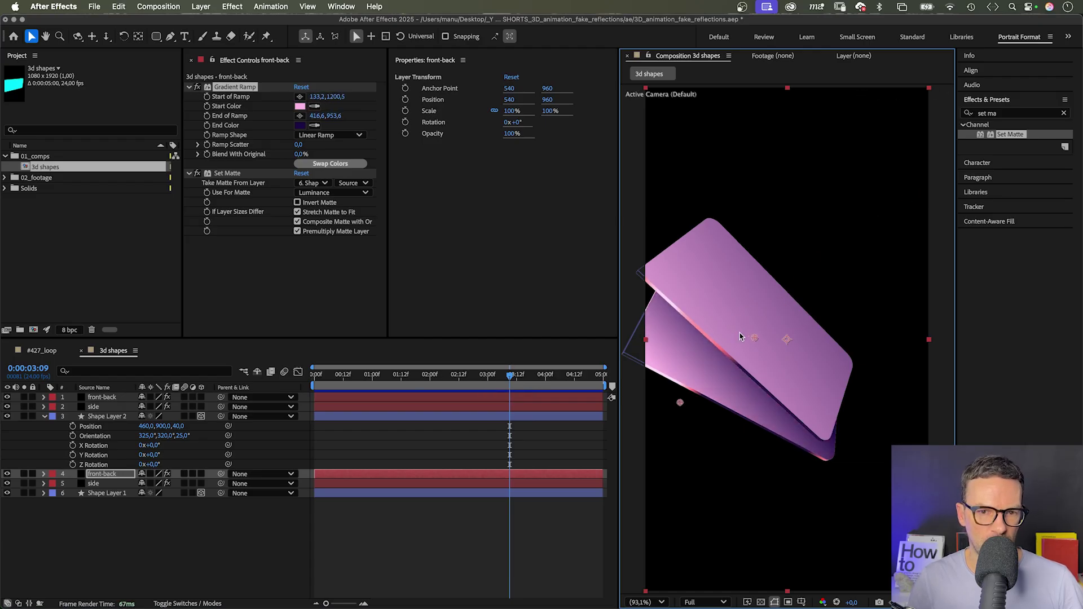
Shorten the first card's gradient ramp to run 113.8,1108.2 to 543.4,773.2.
click(107, 398)
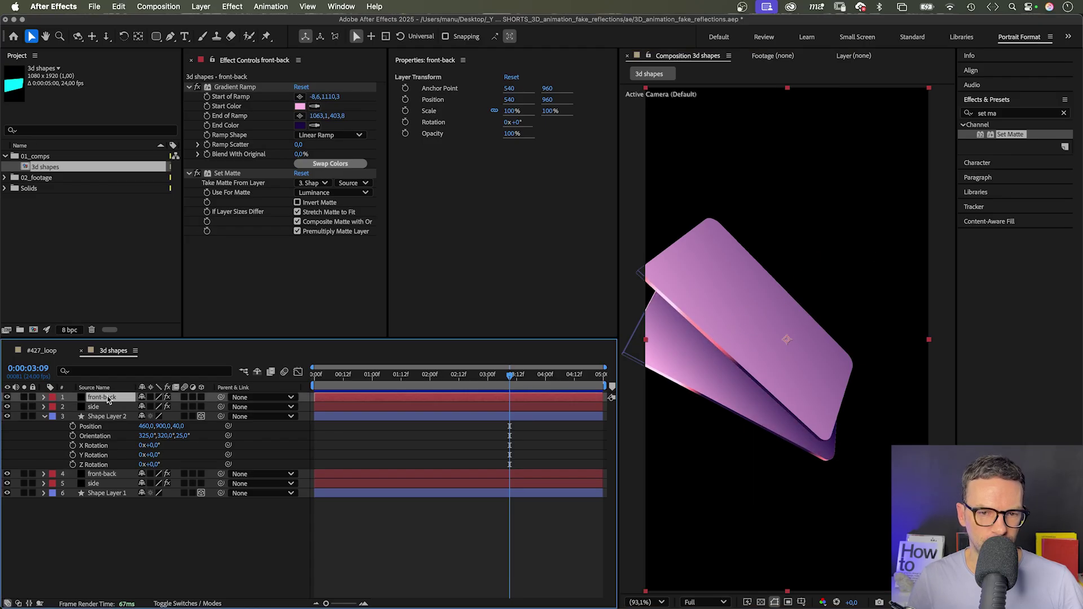
click(248, 88)
drag(643, 377, 674, 380)
drag(924, 194, 787, 292)
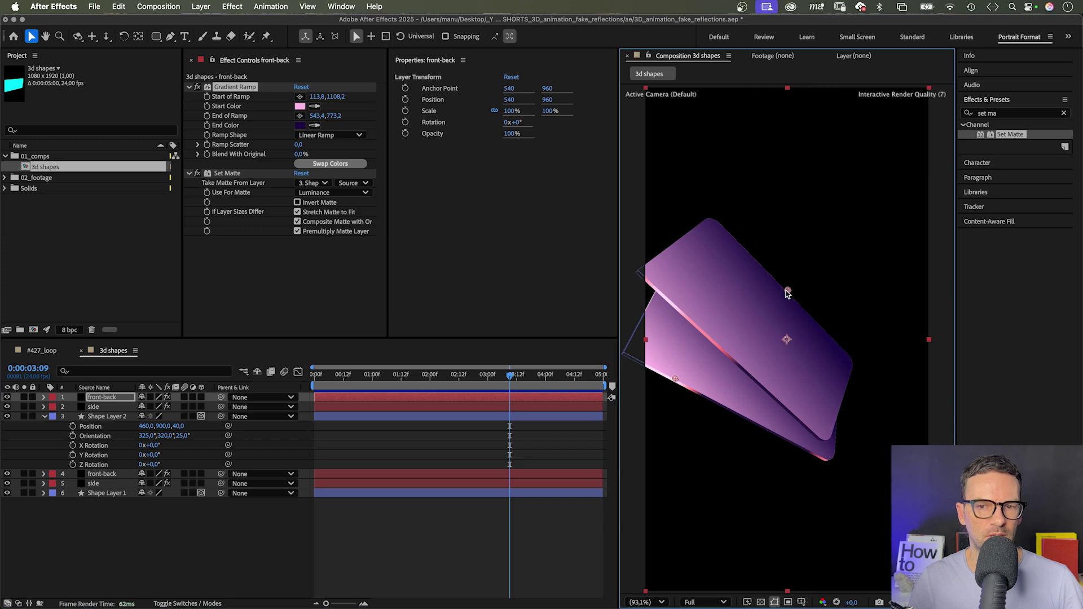
Duplicate the card as a third card, pushed further out in the fan.
shift+click(107, 416)
key(super+d)
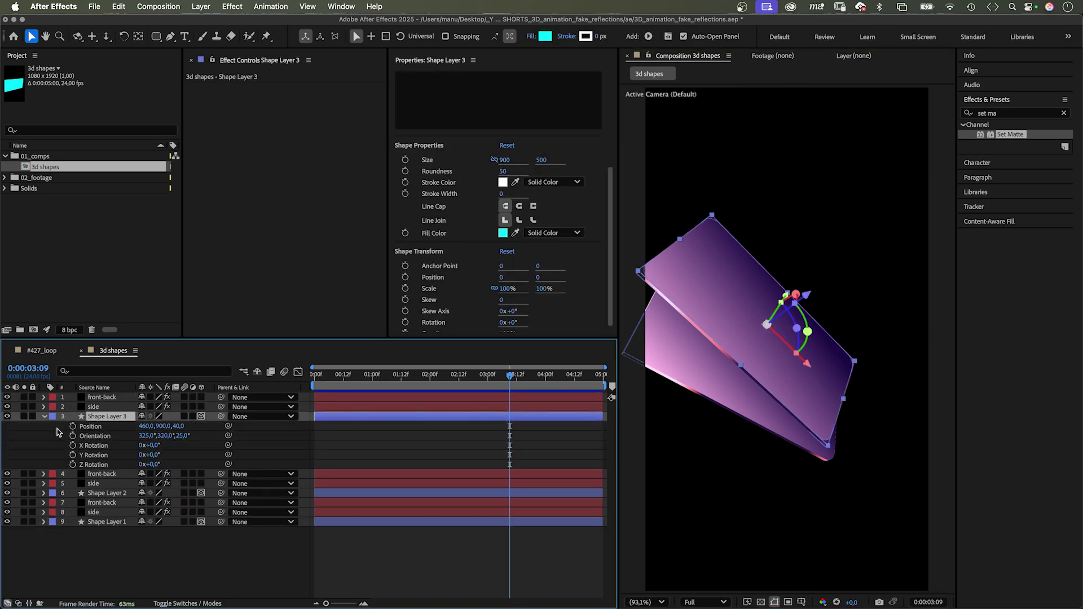
mouse_move(144, 426)
mouse_down()
mouse_move(169, 426)
mouse_move(141, 426)
mouse_move(158, 436)
mouse_up()
click(101, 397)
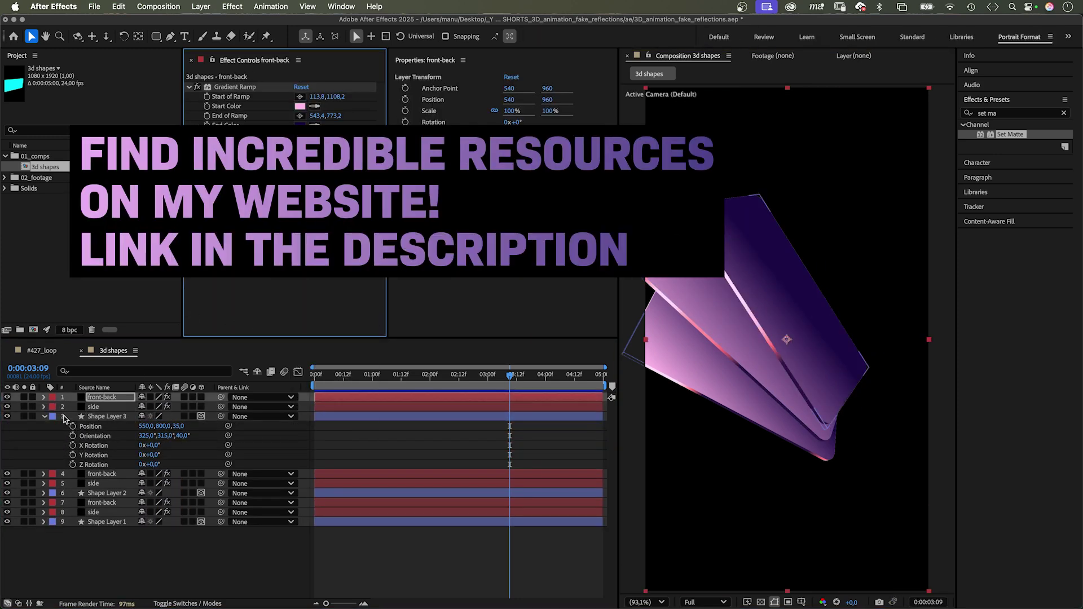
Add a fourth card at position 680, 735, tilted further to 55°.
shift+click(65, 416)
key(super+d)
click(148, 426)
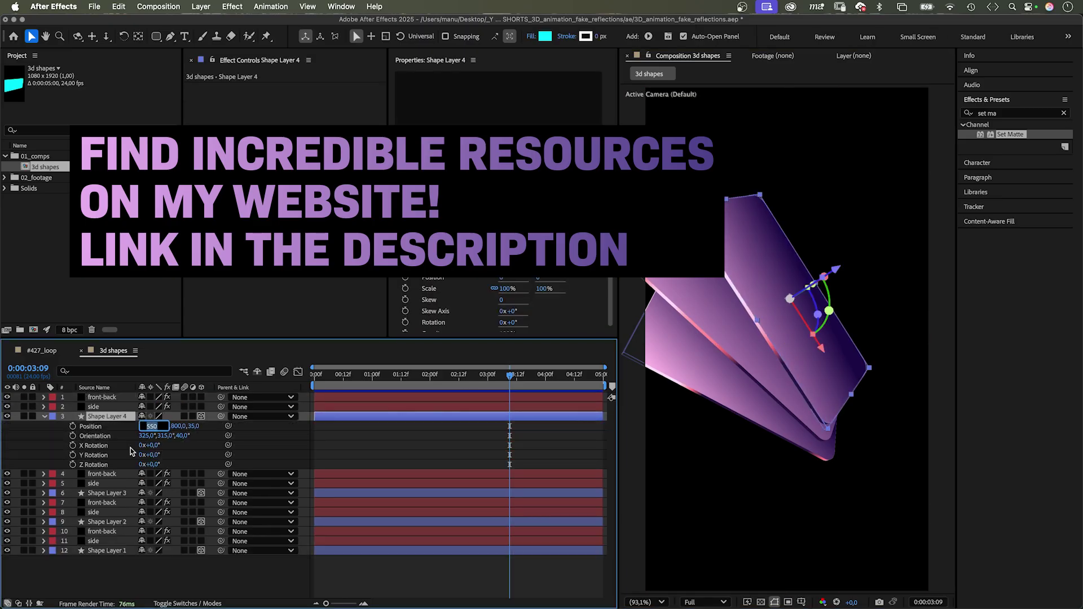
text(680)
key(Tab)
text(735)
key(Return)
drag(182, 435, 191, 436)
click(101, 397)
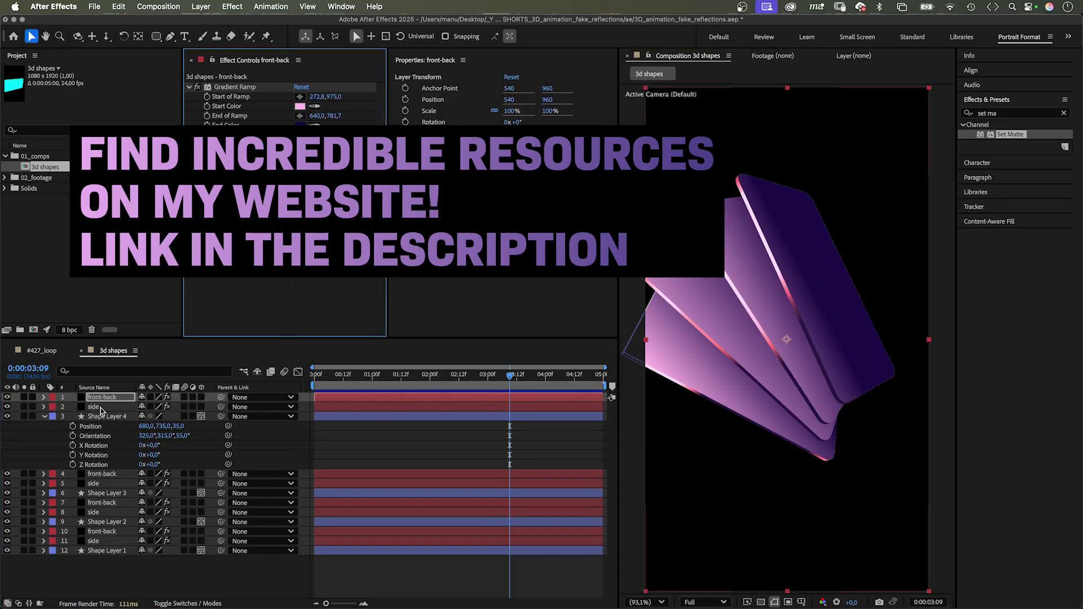
Add a fifth card shifted further right in the fan.
shift+click(98, 416)
key(super+d)
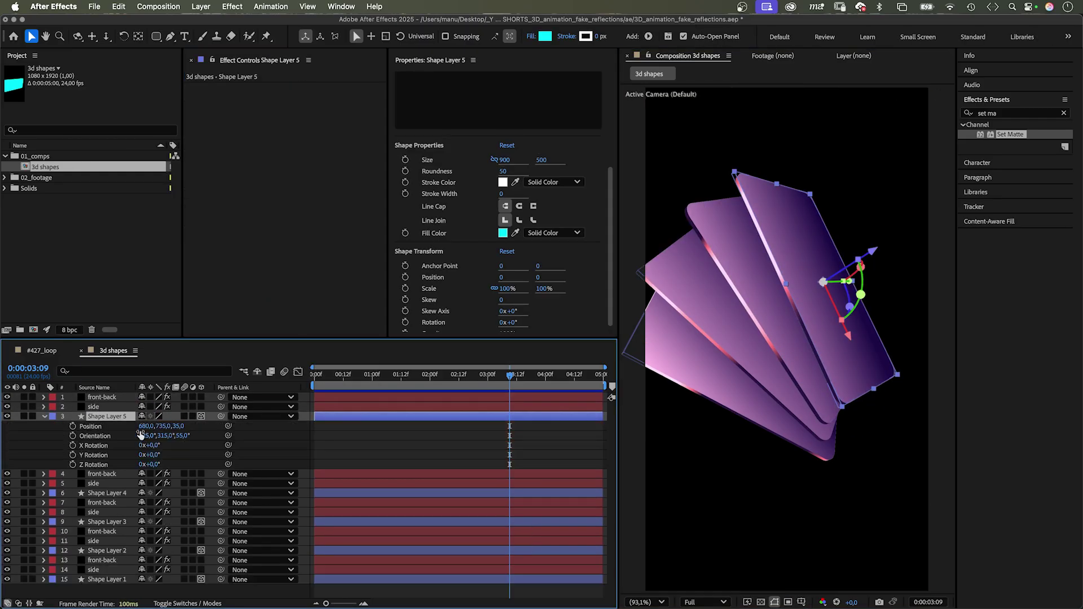
drag(139, 434, 169, 435)
click(102, 397)
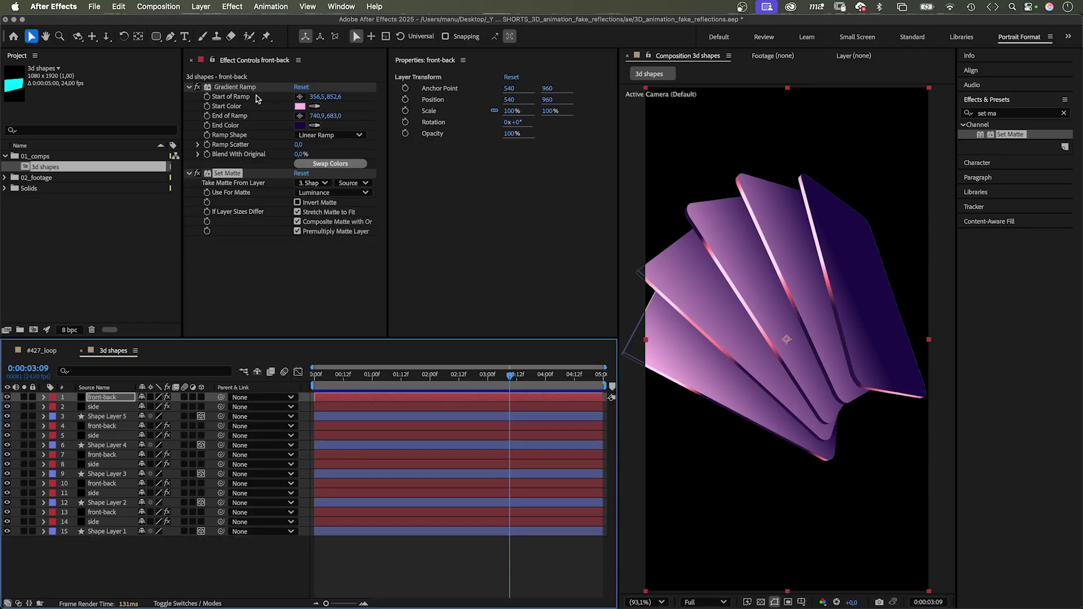
click(168, 571)
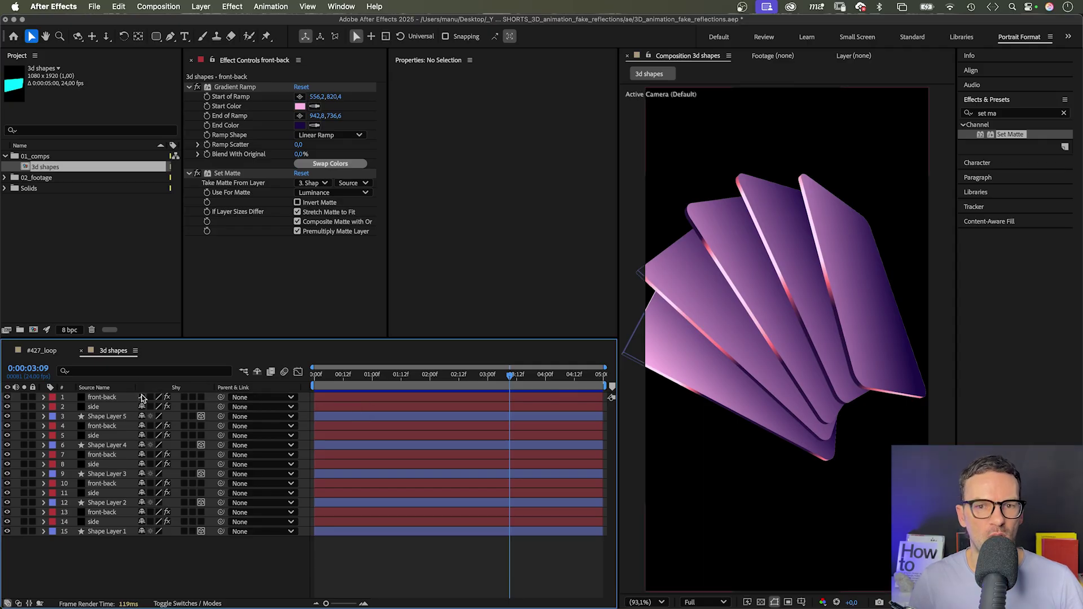
Set every front-back and side layer to shy, hide them, and select Shape Layers 1–5.
drag(142, 397, 142, 406)
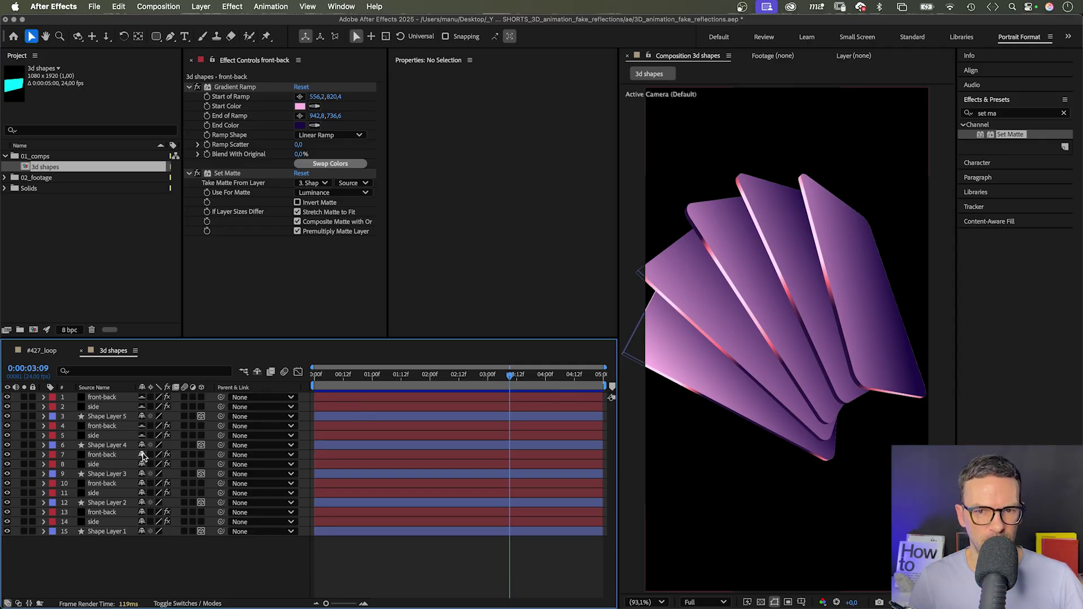
drag(144, 484, 141, 522)
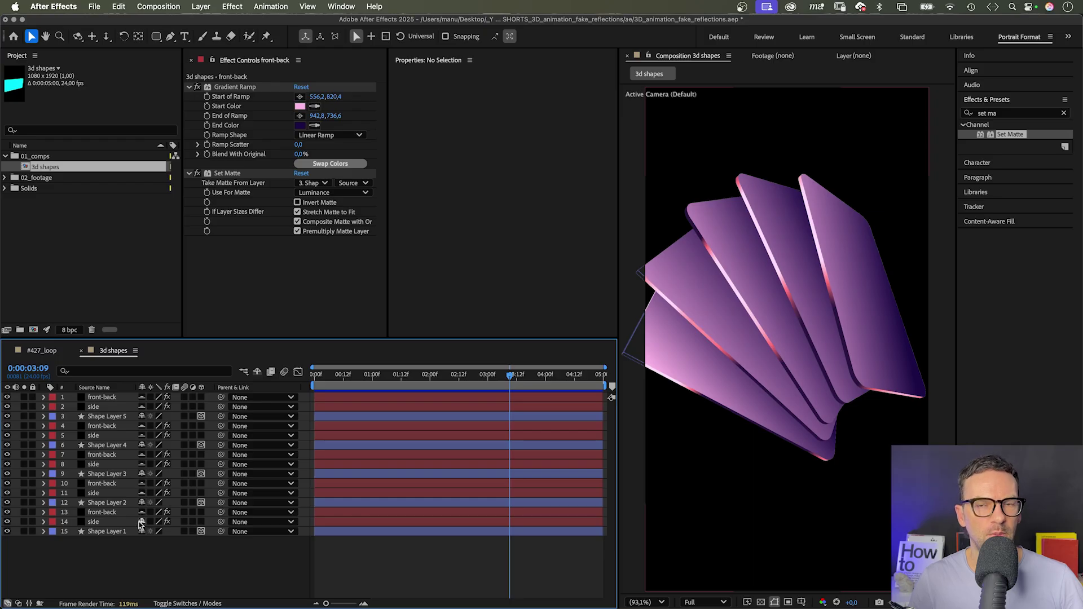
click(257, 372)
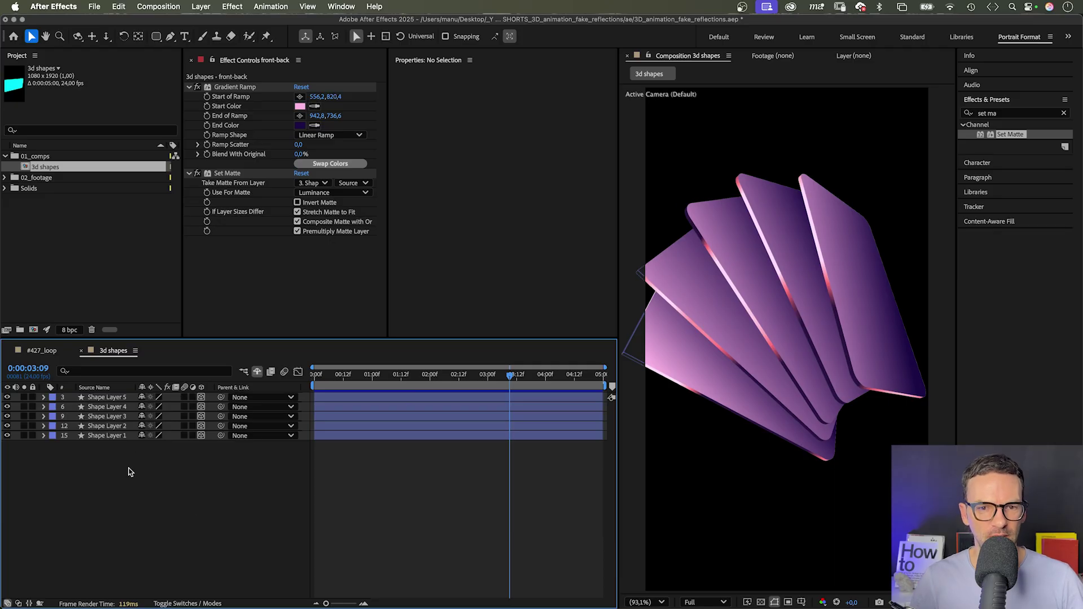
drag(124, 484, 70, 401)
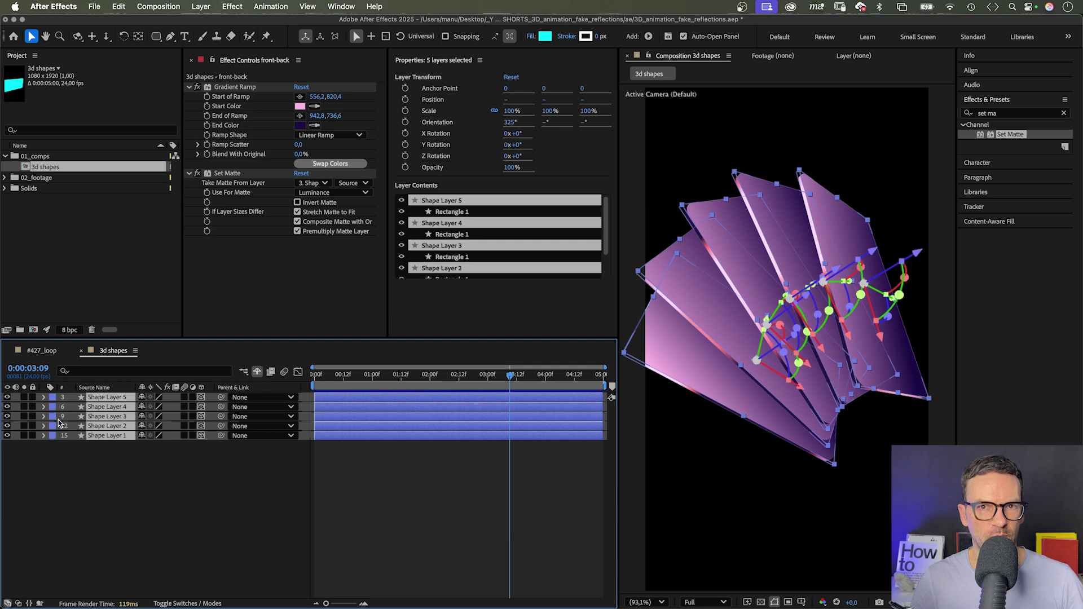
Keyframe Position and Orientation on all five shape layers at 0:00:03:00.
key(p)
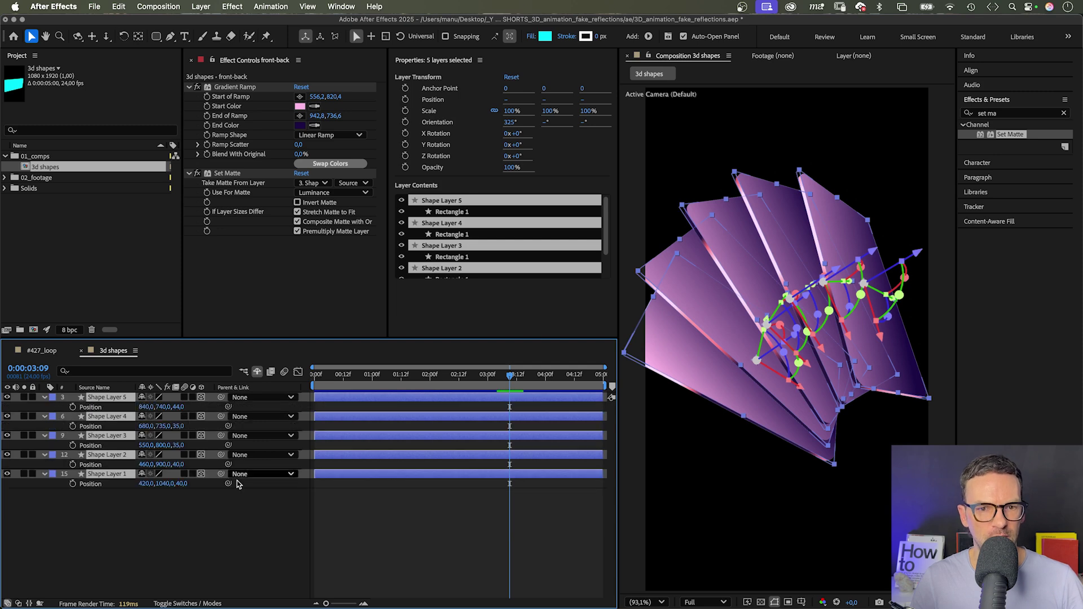
key(shift+r)
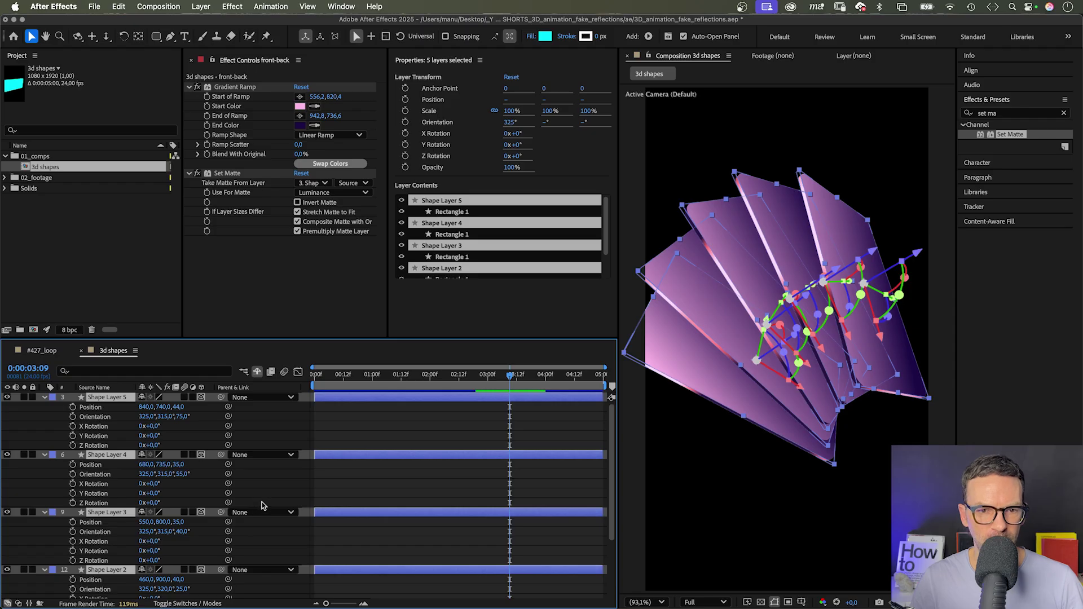
drag(502, 387, 488, 392)
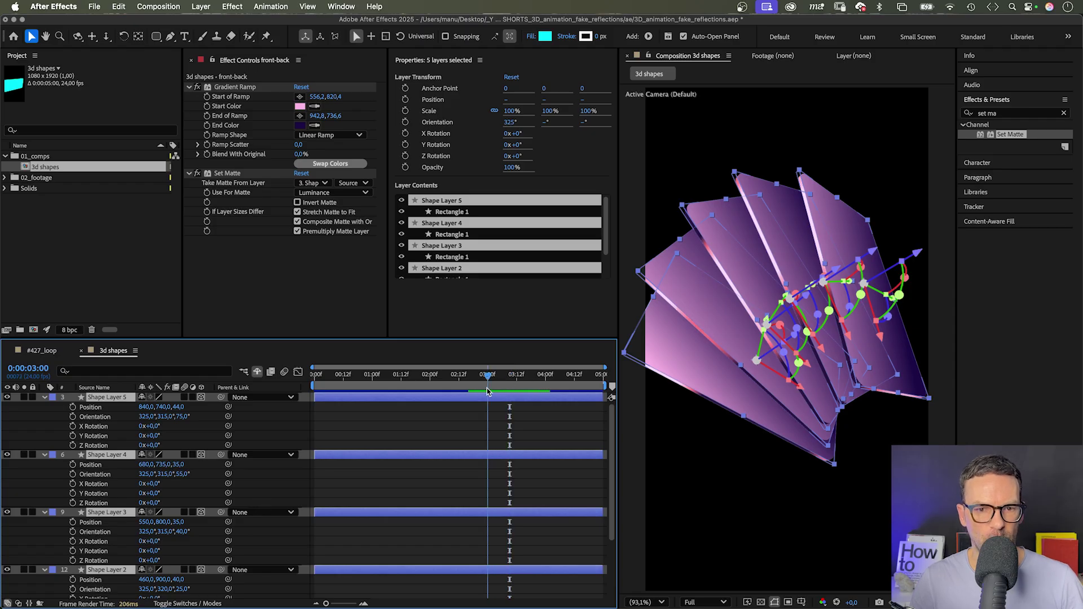
click(72, 406)
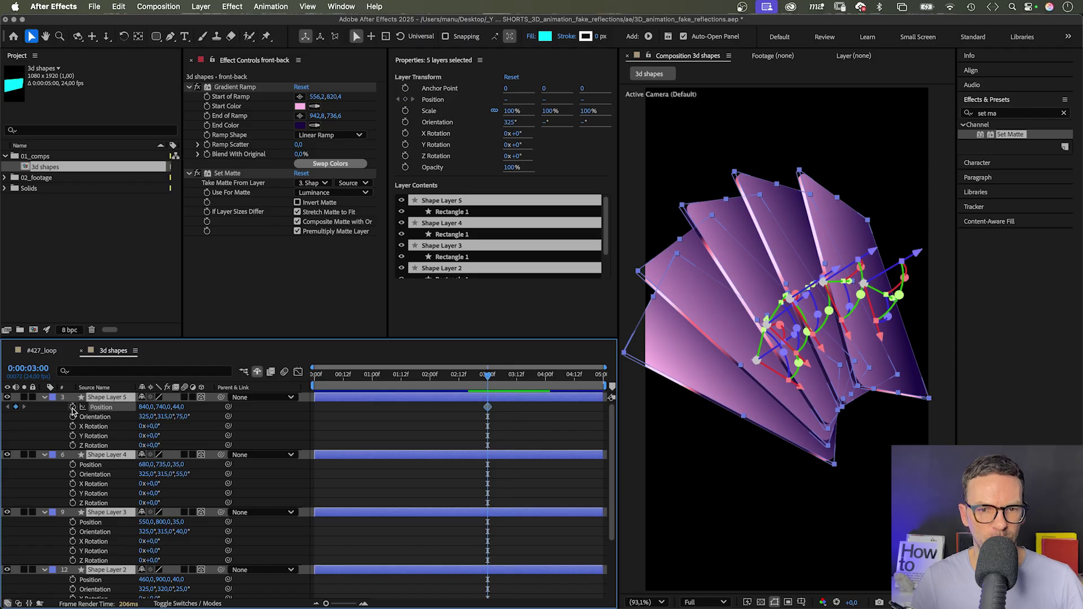
click(73, 416)
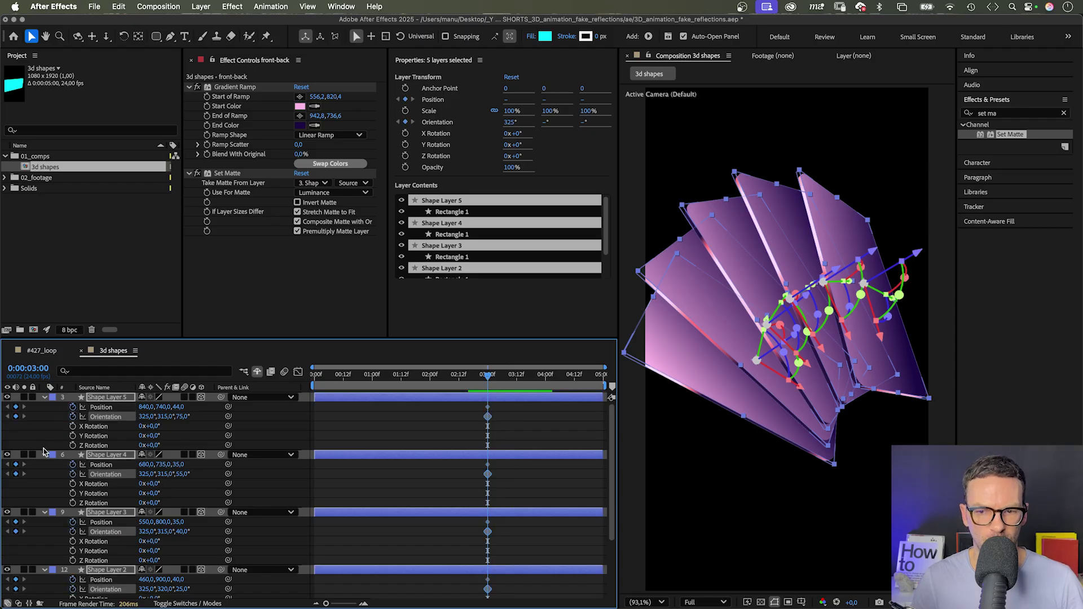
key(u)
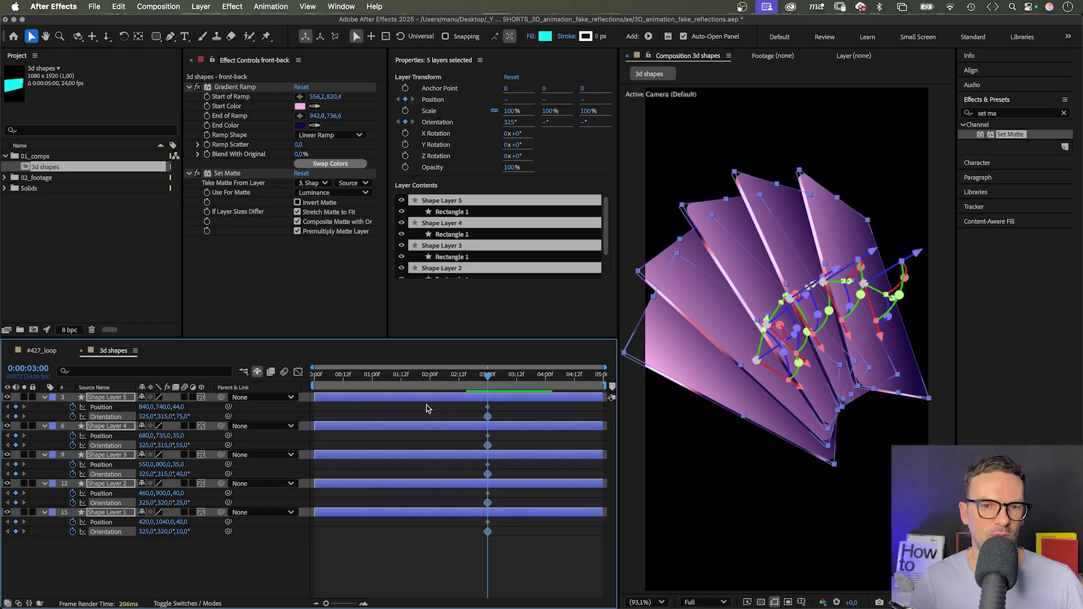
At frame 0, set all five cards' Position to 540, 1050, 2000.
key(Home)
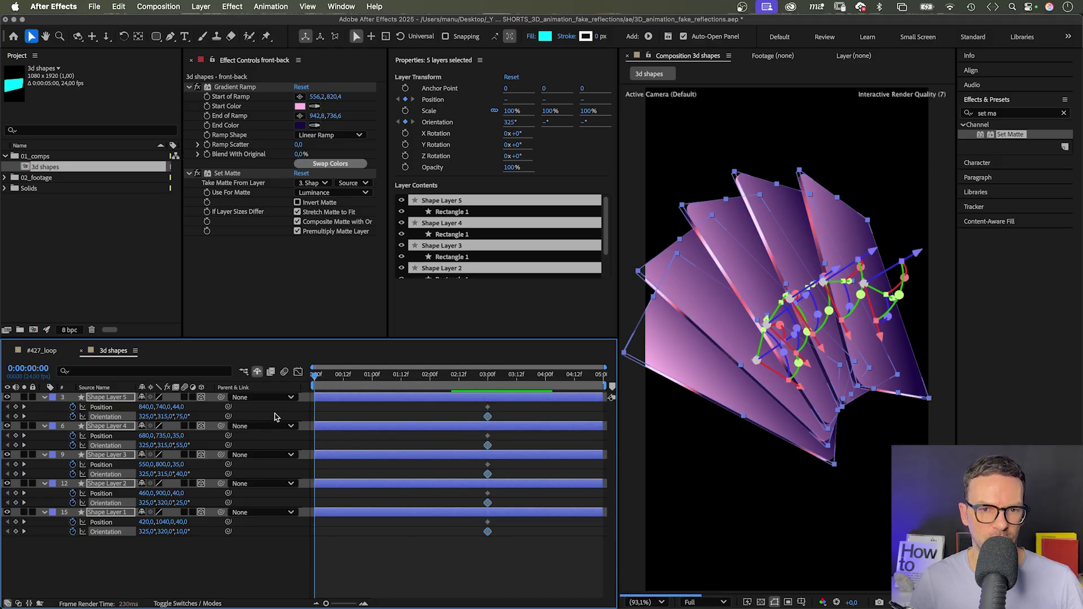
click(147, 406)
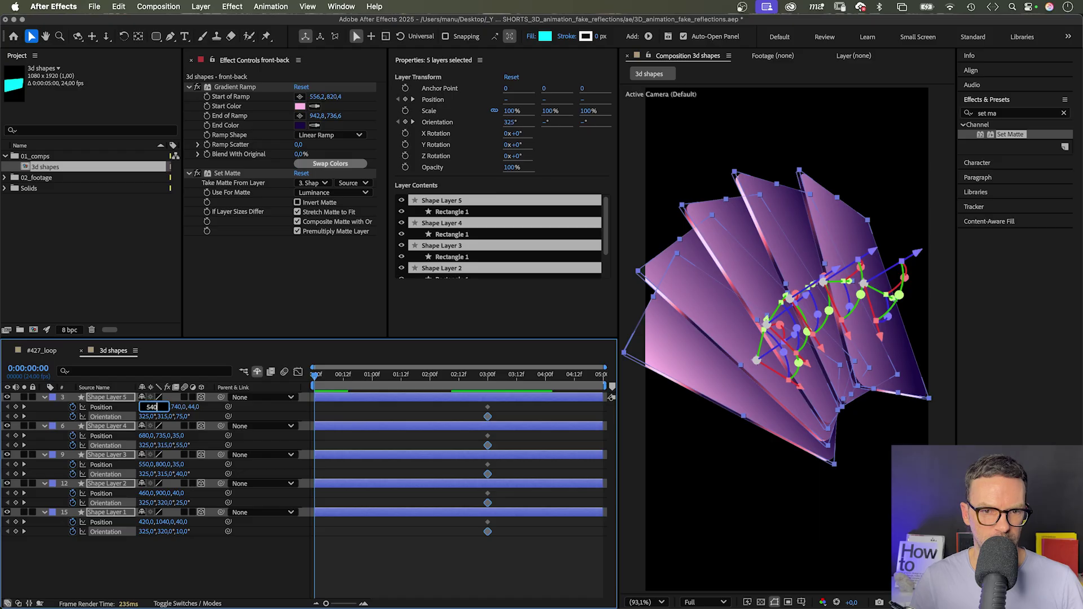
text(540)
key(Tab)
text(10)
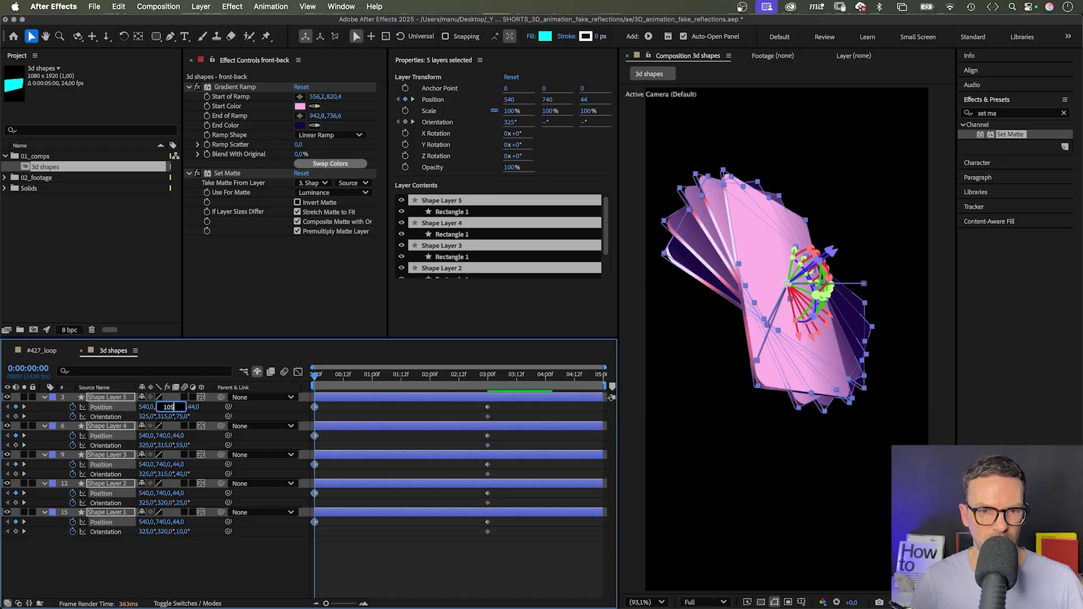
text(50)
key(Tab)
text(2)
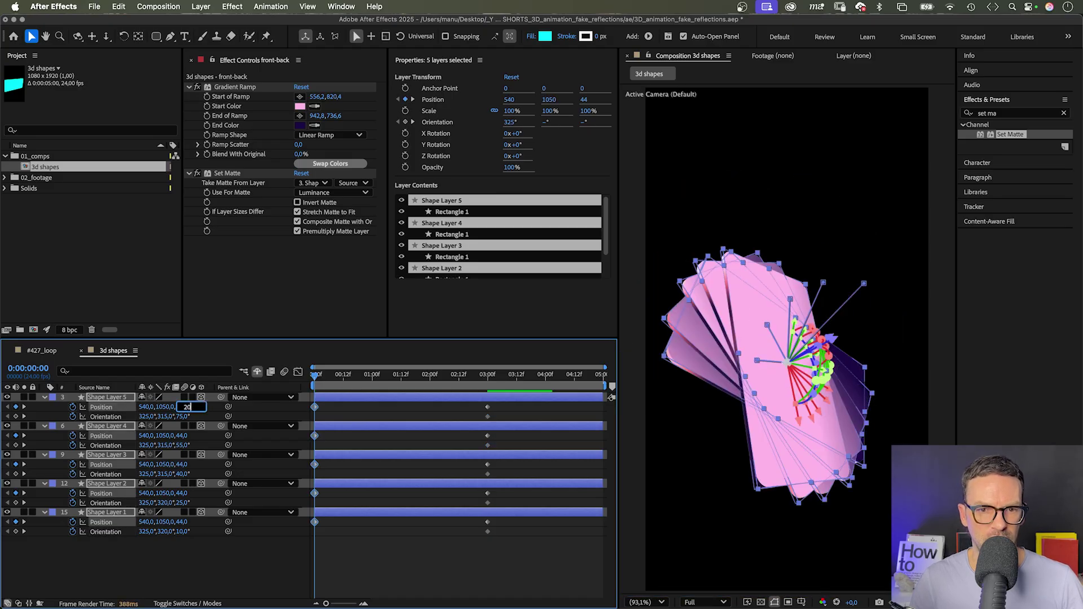
text(000)
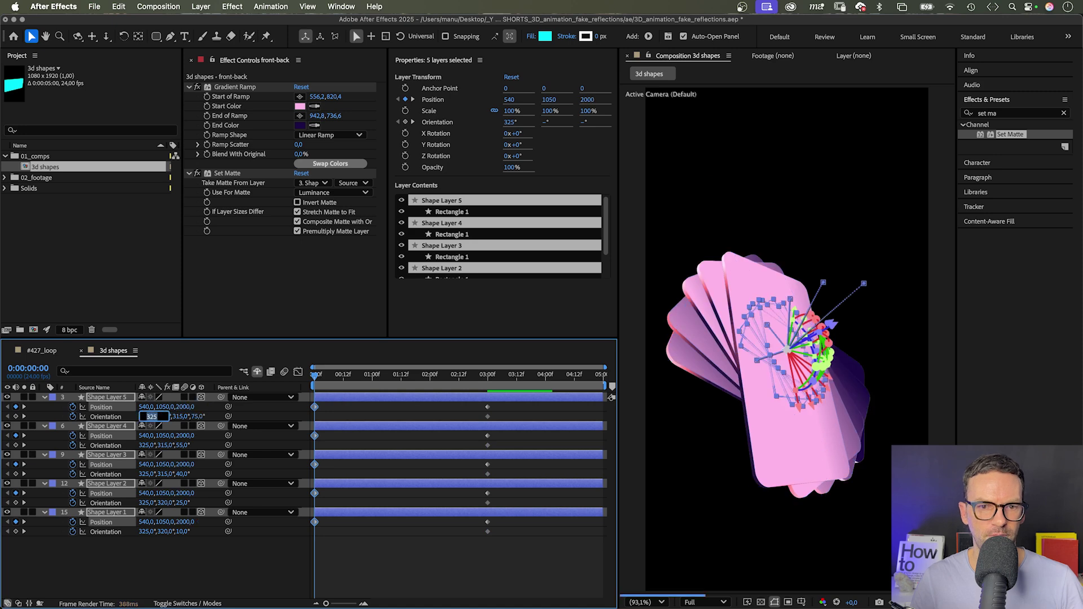
key(Tab)
Set their starting Orientation to 0°, 270°, 90° so the cards sit edge-on.
text(0)
key(Tab)
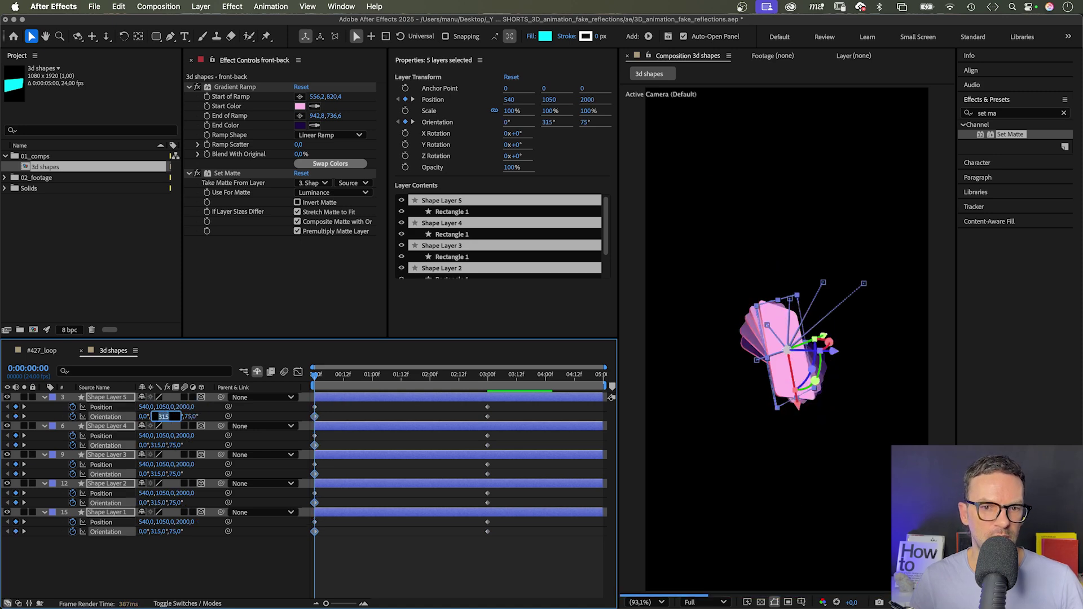
text(20)
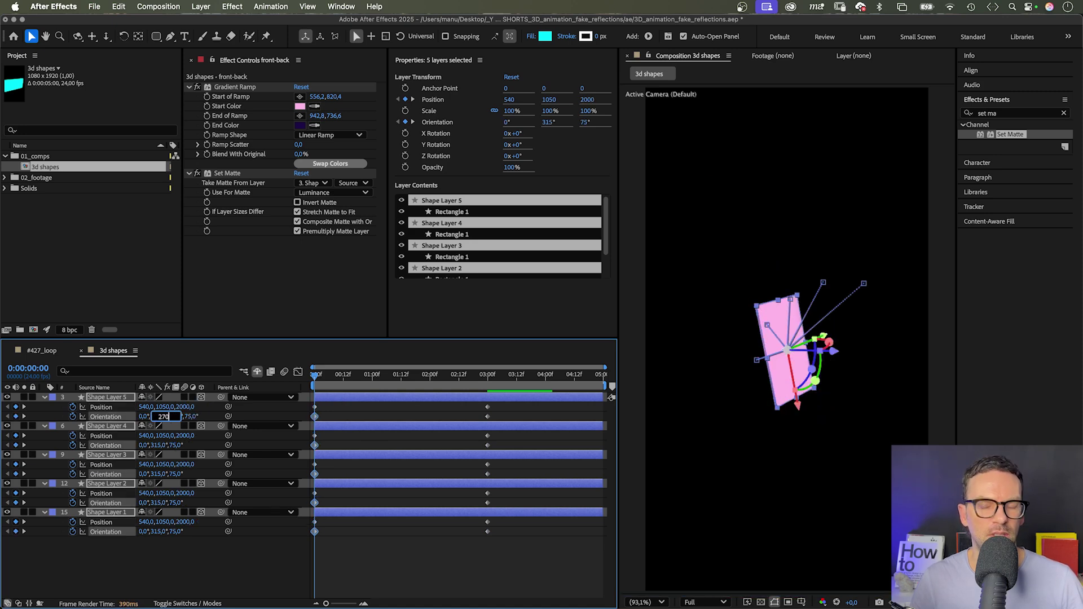
key(Tab)
text(90)
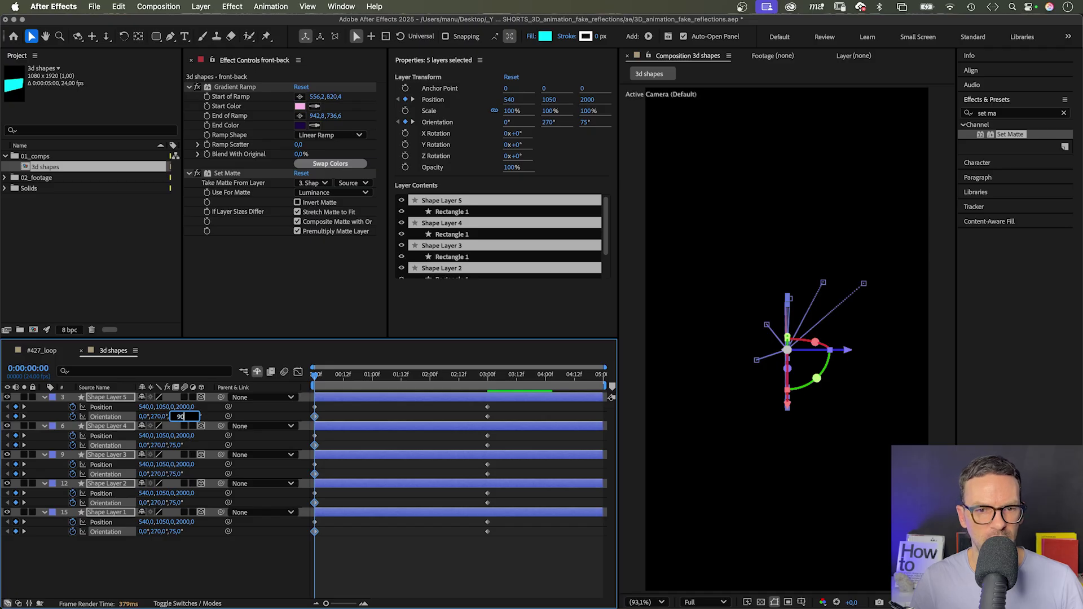
key(Return)
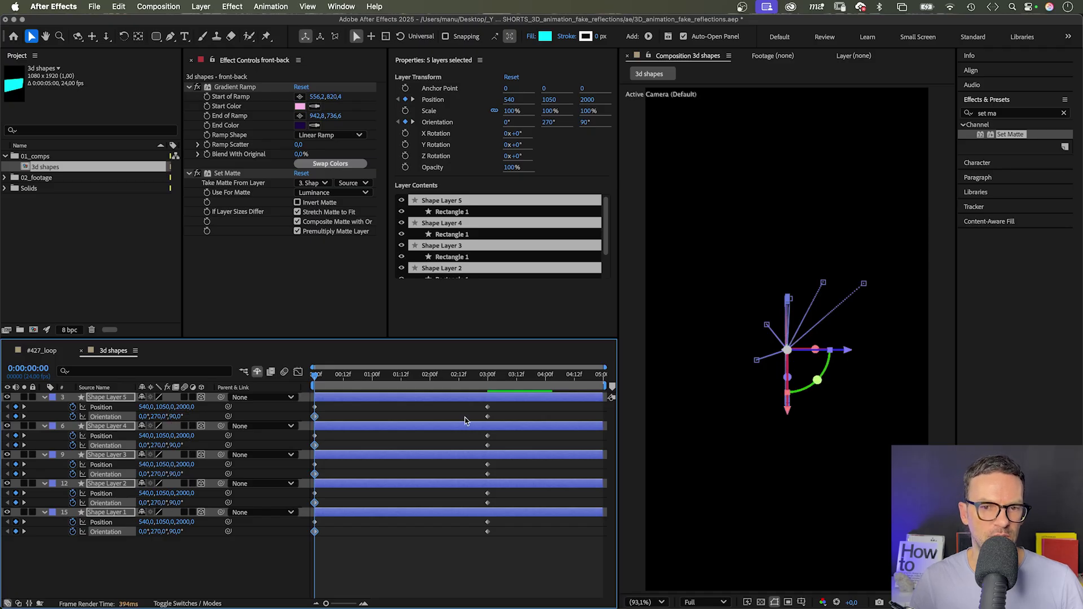
Apply Easy Ease to all Position and Orientation keyframes in the Graph Editor.
drag(514, 403, 299, 553)
click(291, 374)
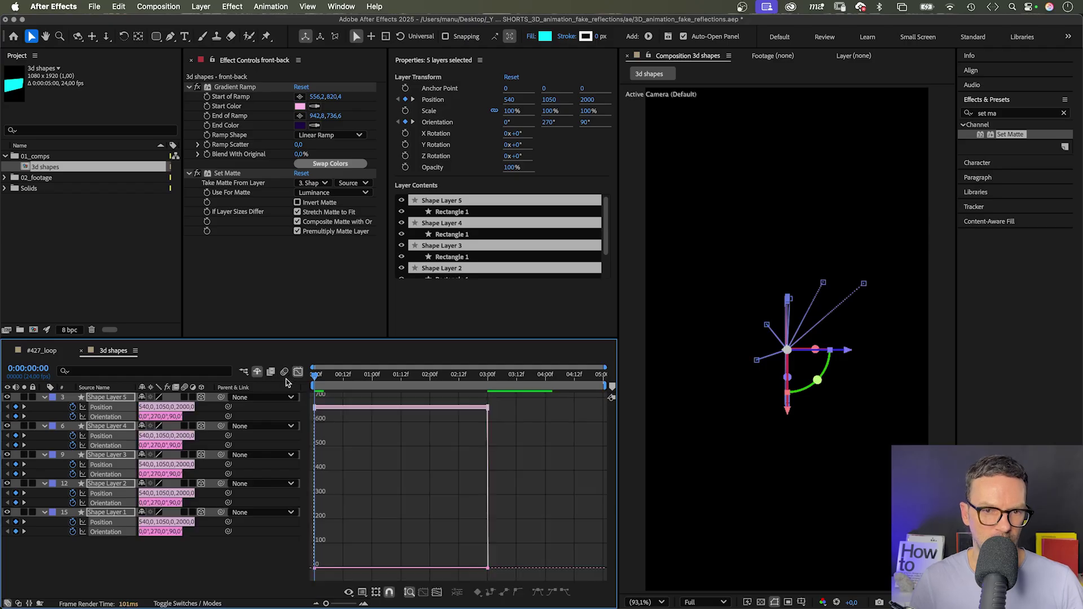
click(362, 595)
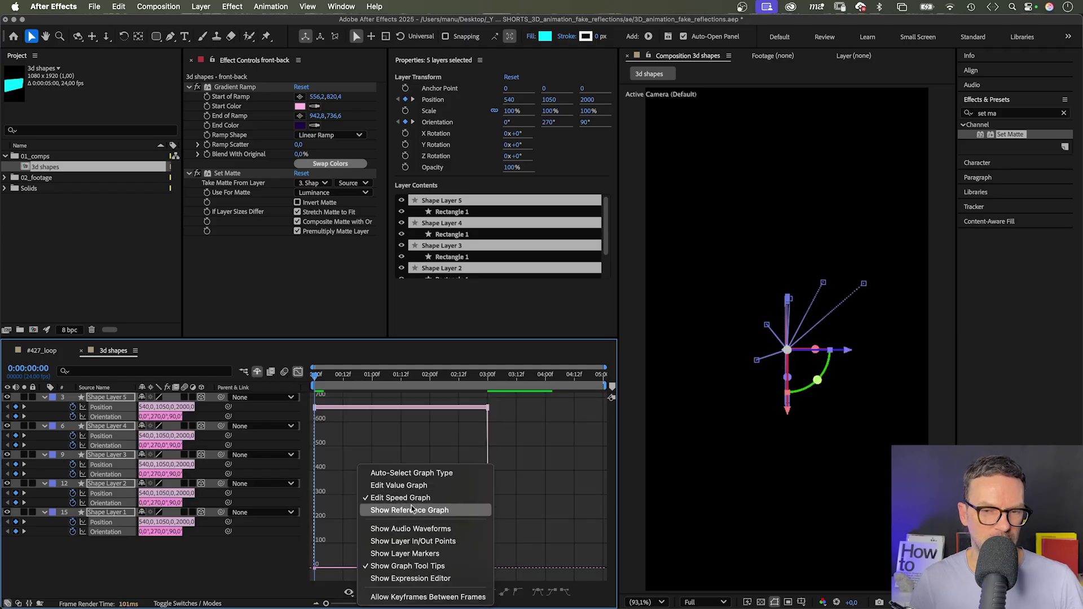
click(404, 548)
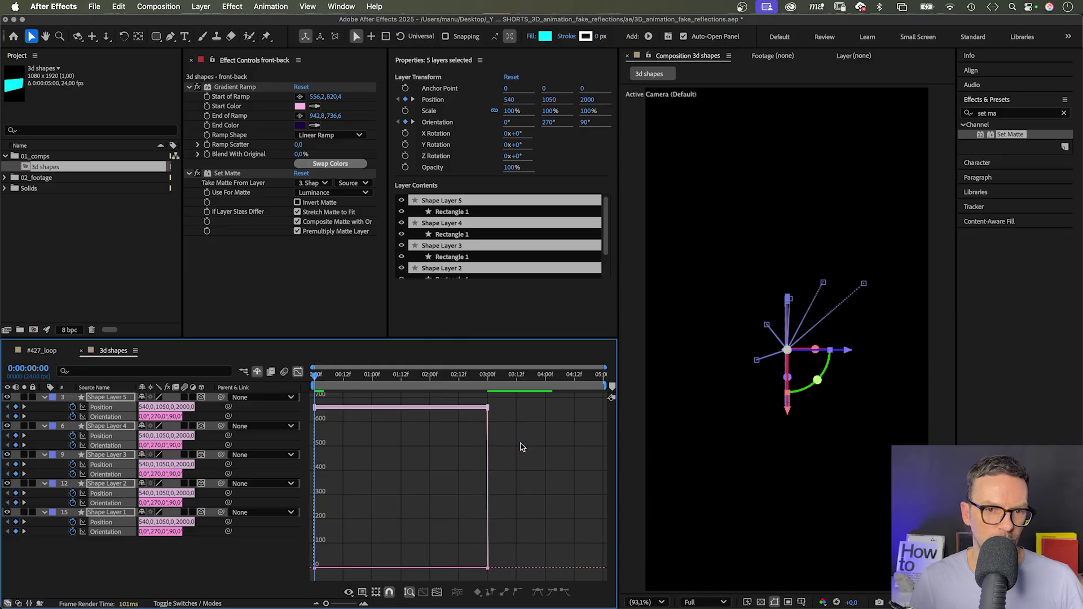
drag(532, 403, 339, 572)
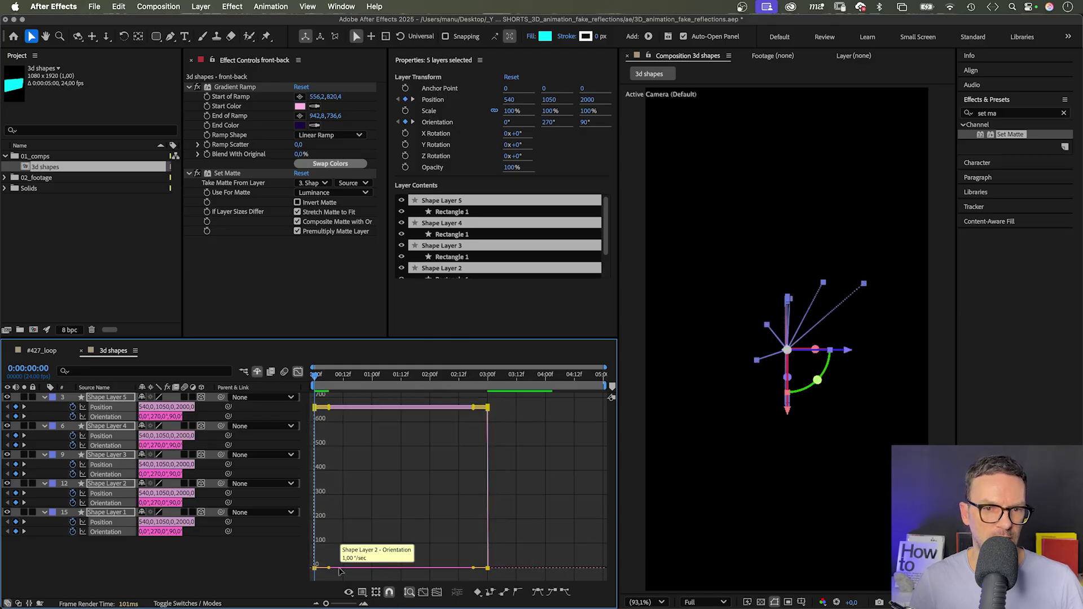
click(552, 593)
Raise the starting keyframe's ease influence and preview the fly-in.
drag(526, 532, 401, 568)
drag(339, 520, 265, 561)
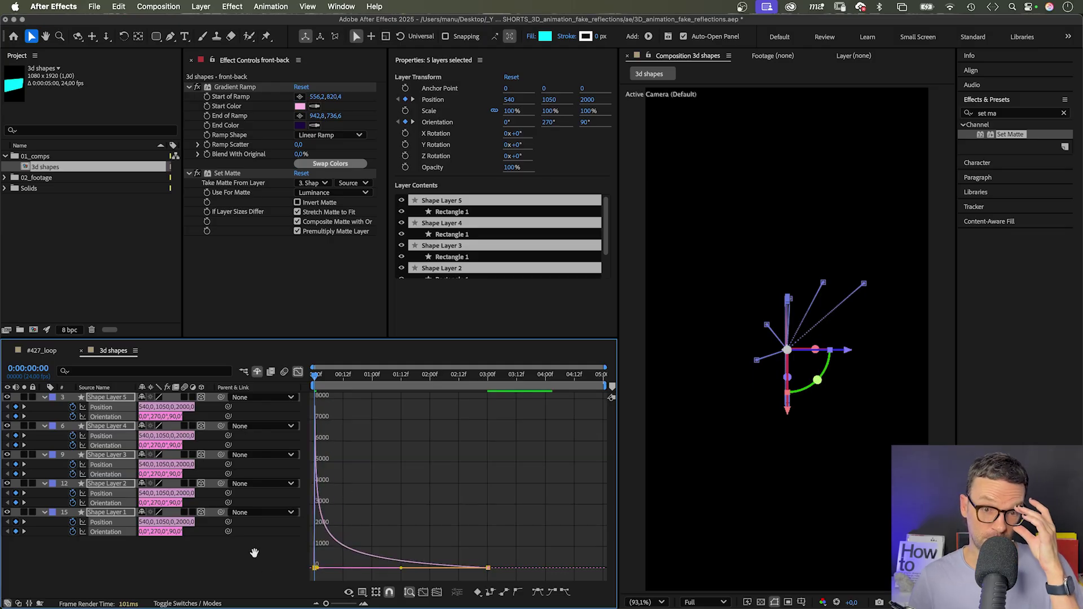
key(space)
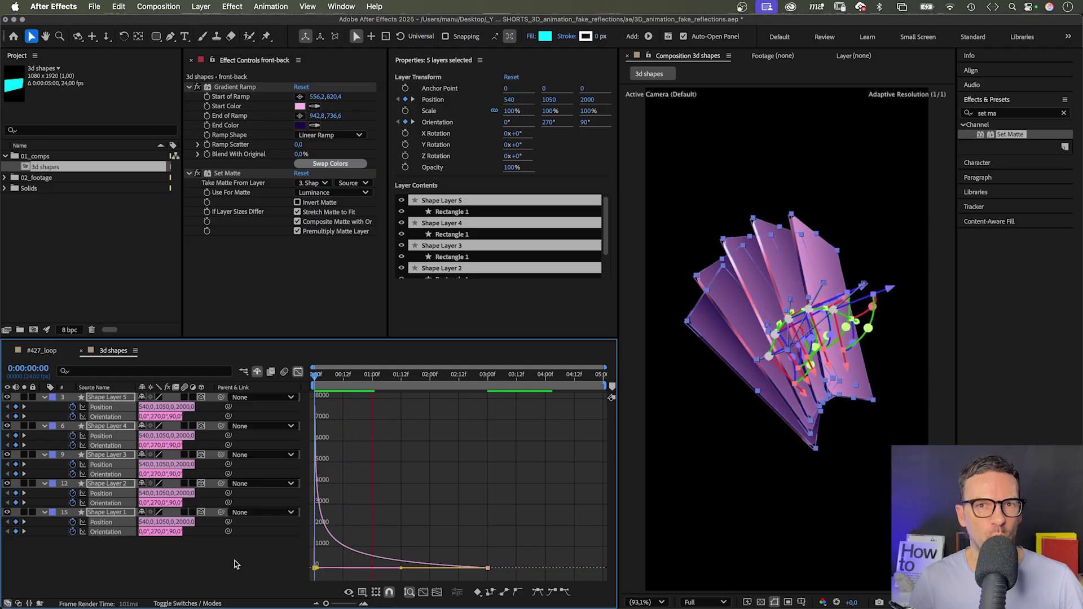
click(214, 563)
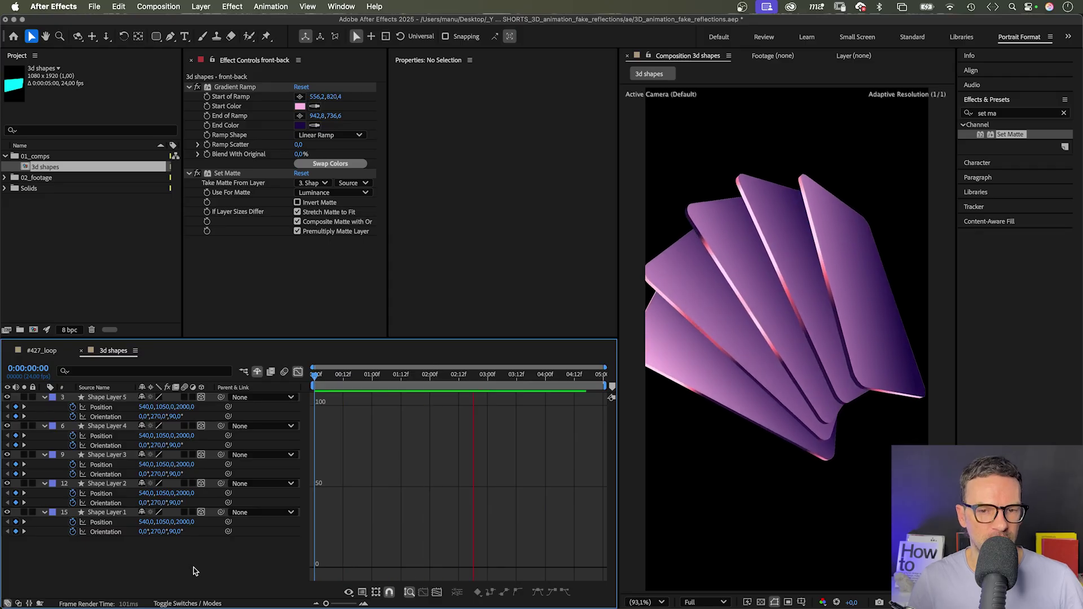
Move the 3-second keyframes of Shape Layers 4 and 2 to 0:00:02:17.
key(space)
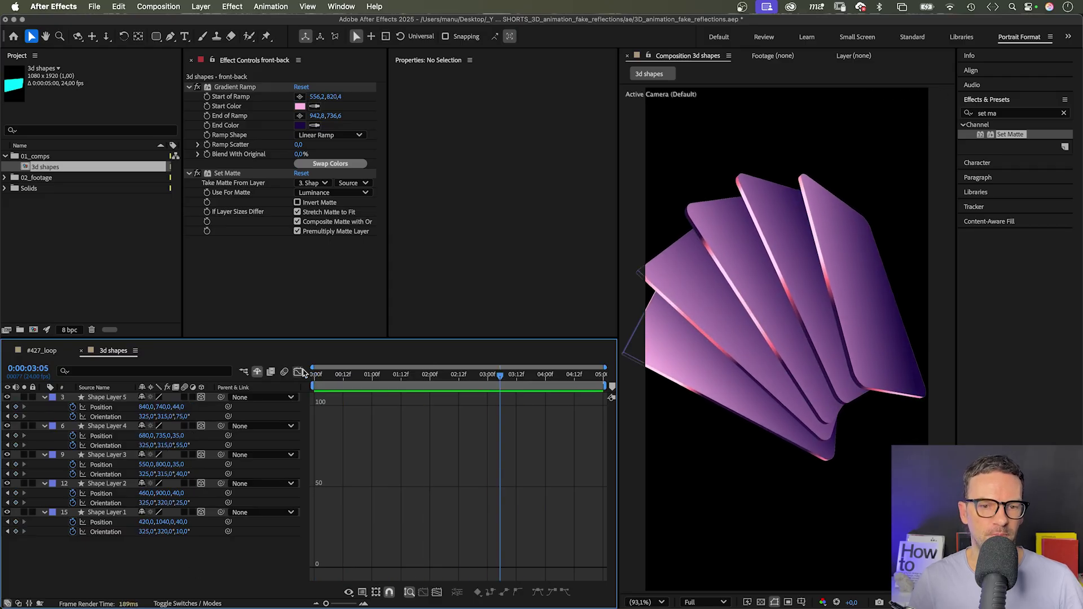
click(301, 372)
drag(493, 380, 487, 380)
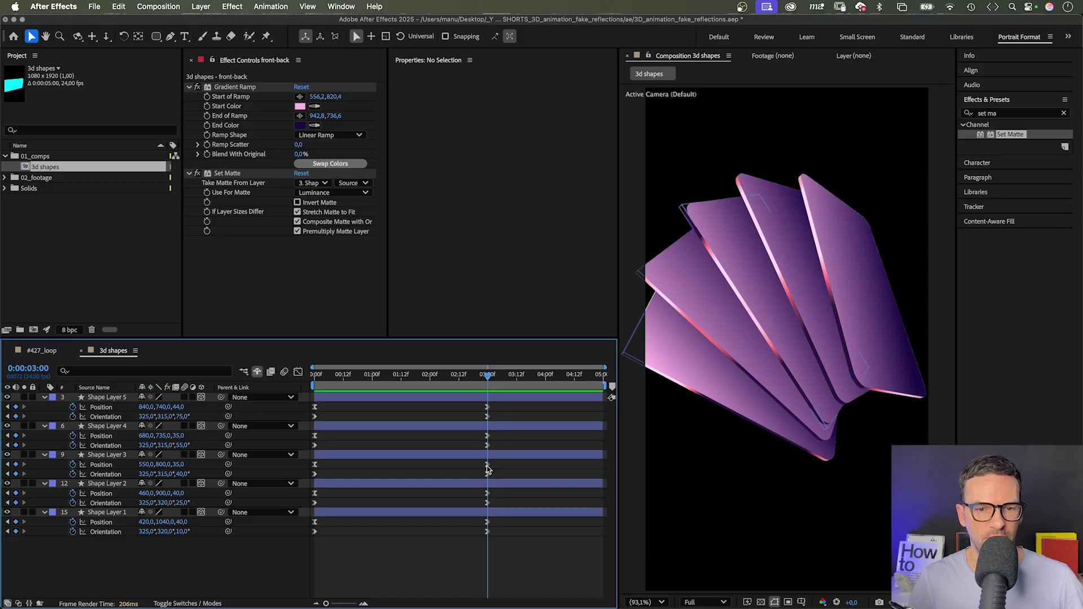
drag(488, 378, 471, 380)
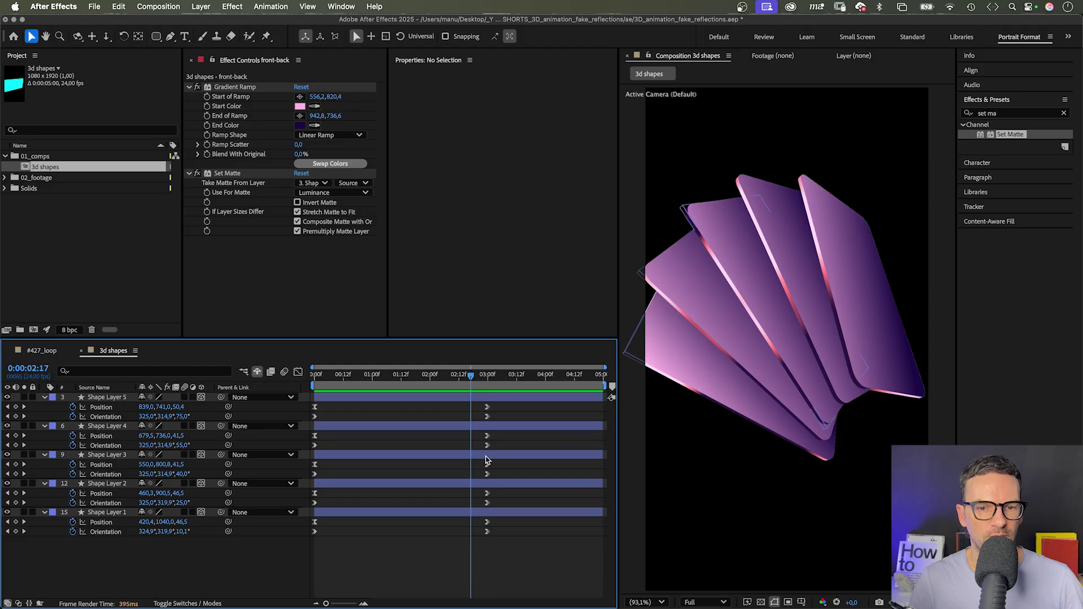
drag(496, 431, 475, 448)
drag(503, 495, 465, 510)
drag(490, 447, 473, 447)
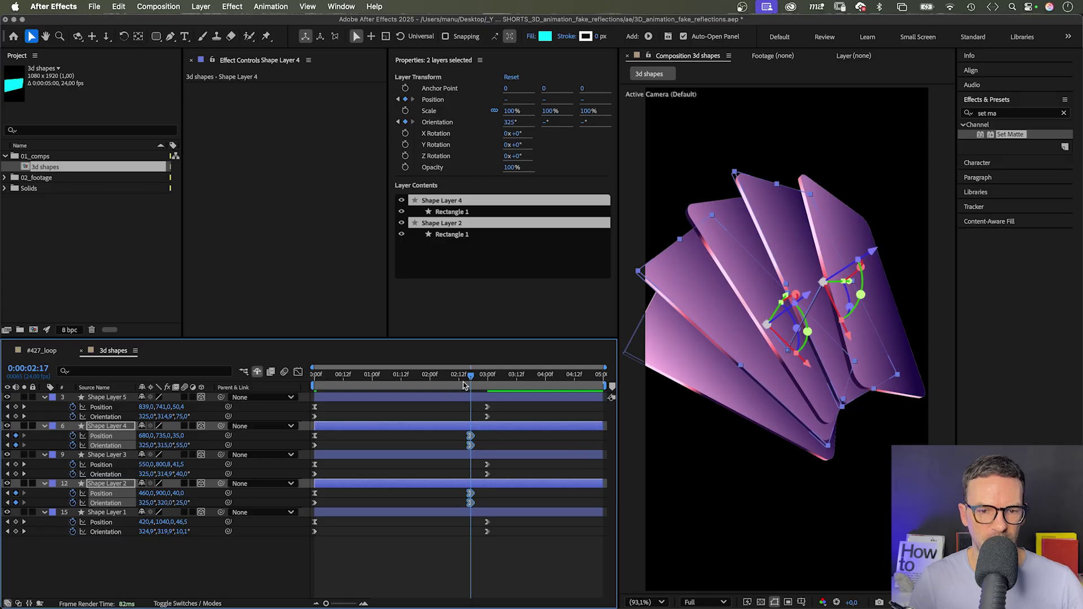
Move Shape Layers 5 and 1's landing keyframes to 0:00:02:10 and preview.
drag(467, 379, 474, 417)
shift+drag(495, 537, 456, 539)
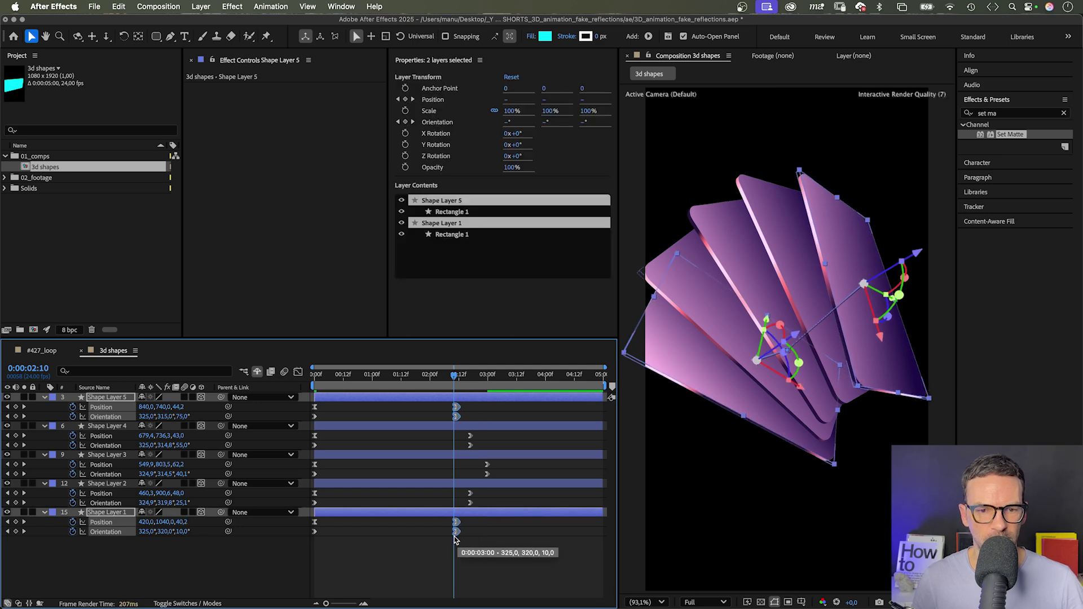
key(super+shift+a)
key(Home)
key(space)
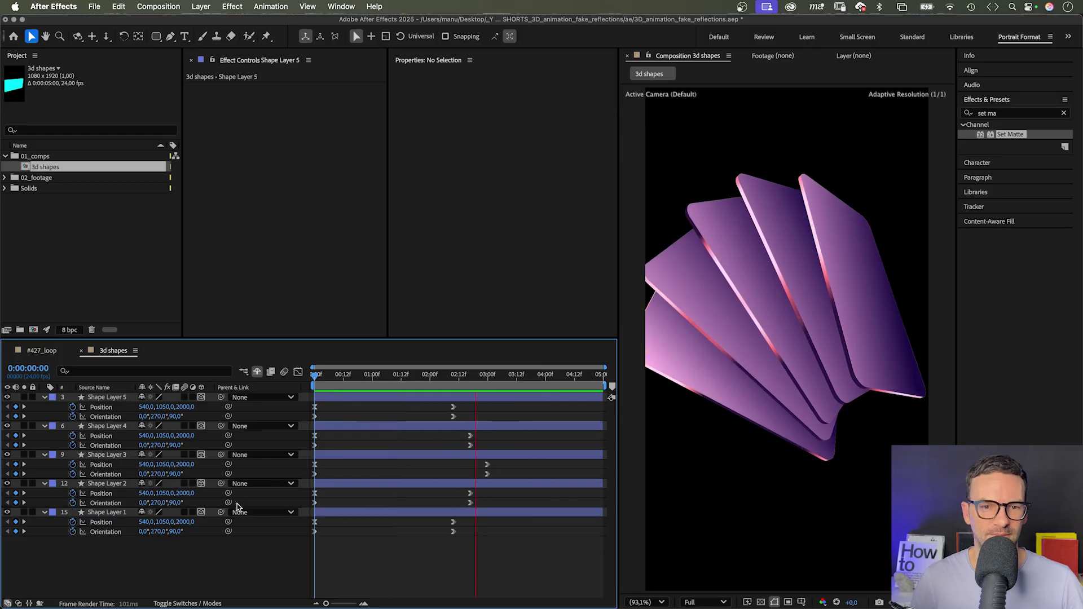
At 0:00:04:23, turn Shape Layer 5's Orientation Y to 277°.
key(space)
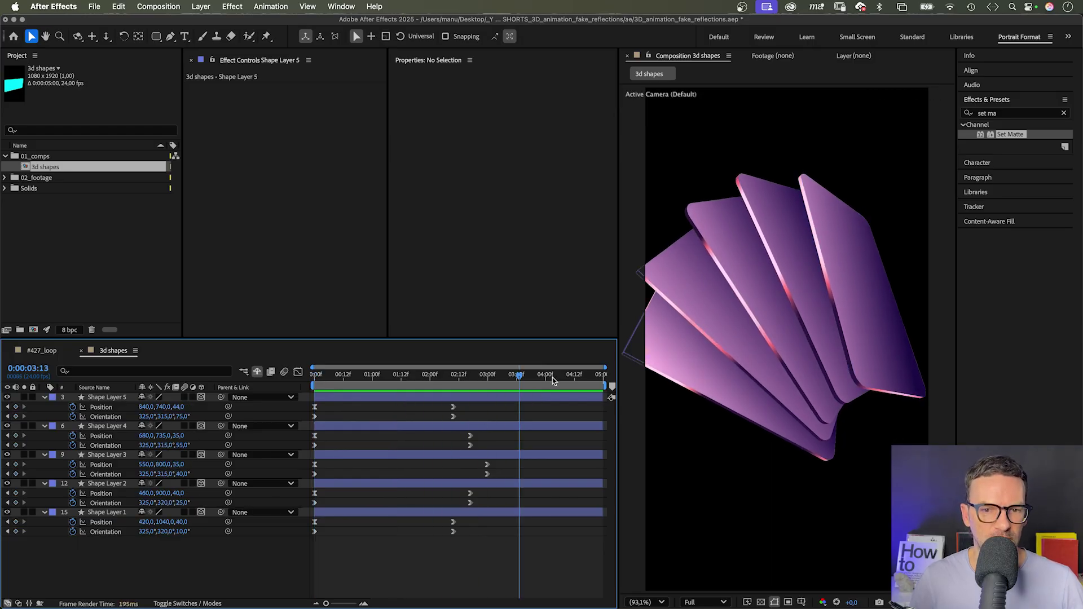
drag(553, 377, 608, 383)
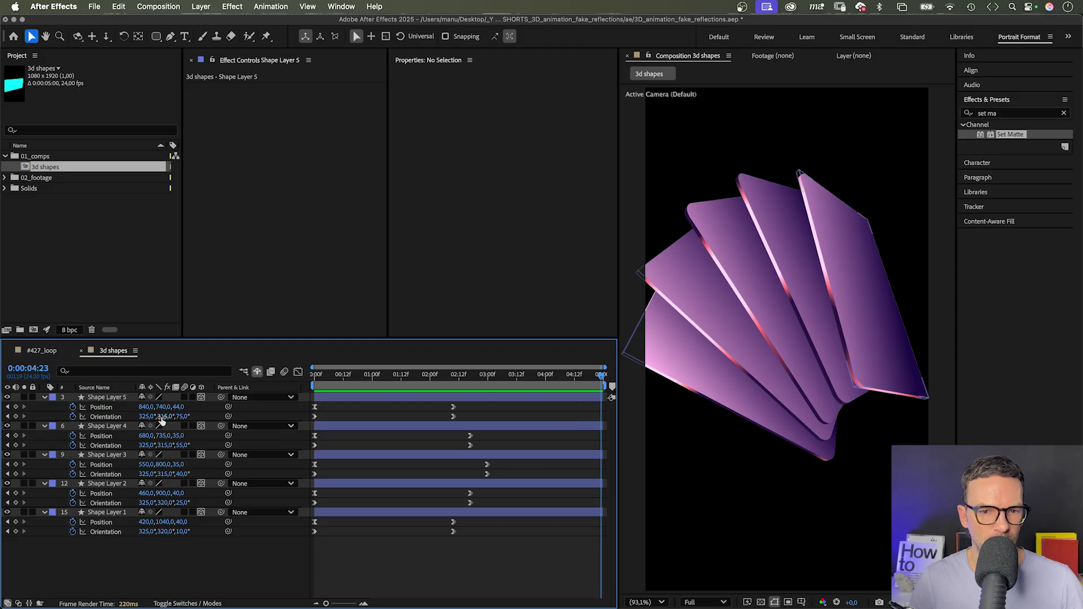
mouse_move(163, 416)
mouse_down()
mouse_move(140, 417)
mouse_move(153, 446)
mouse_move(144, 446)
mouse_move(155, 474)
mouse_move(146, 474)
mouse_move(150, 532)
mouse_move(170, 532)
mouse_move(168, 417)
mouse_up()
At 4:23, set Position Z to -2000 for Shape Layers 5, 4 and 3.
click(182, 406)
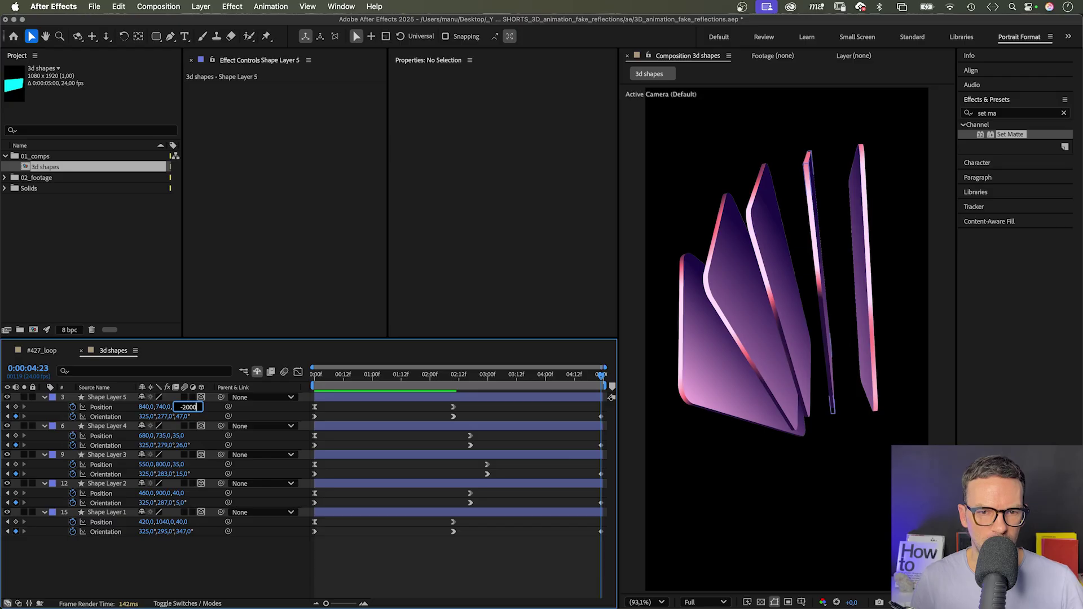
key(Return)
click(183, 435)
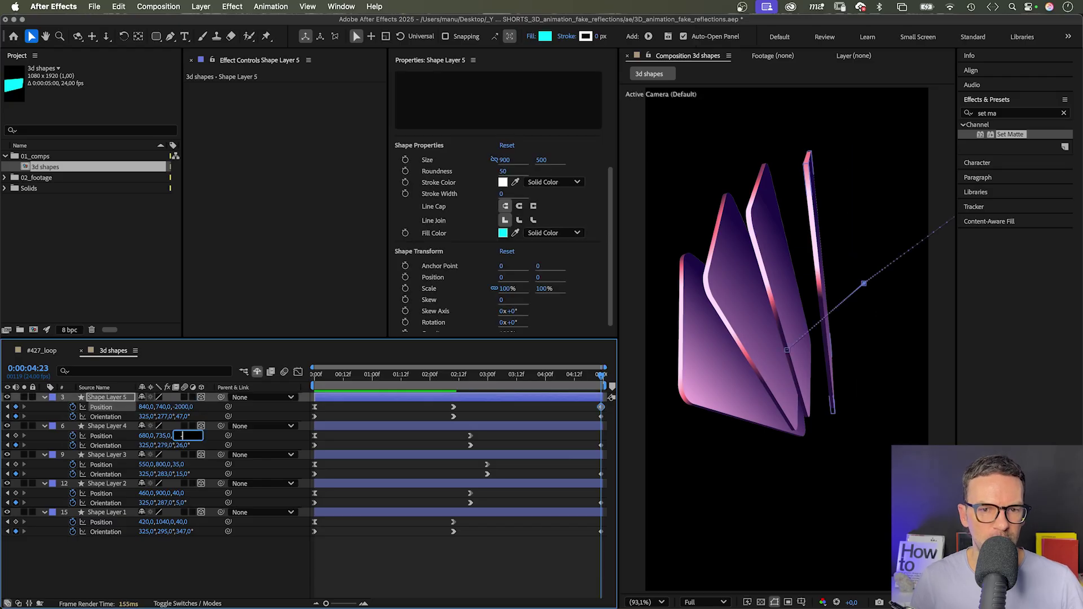
text(-2000)
key(Return)
click(178, 464)
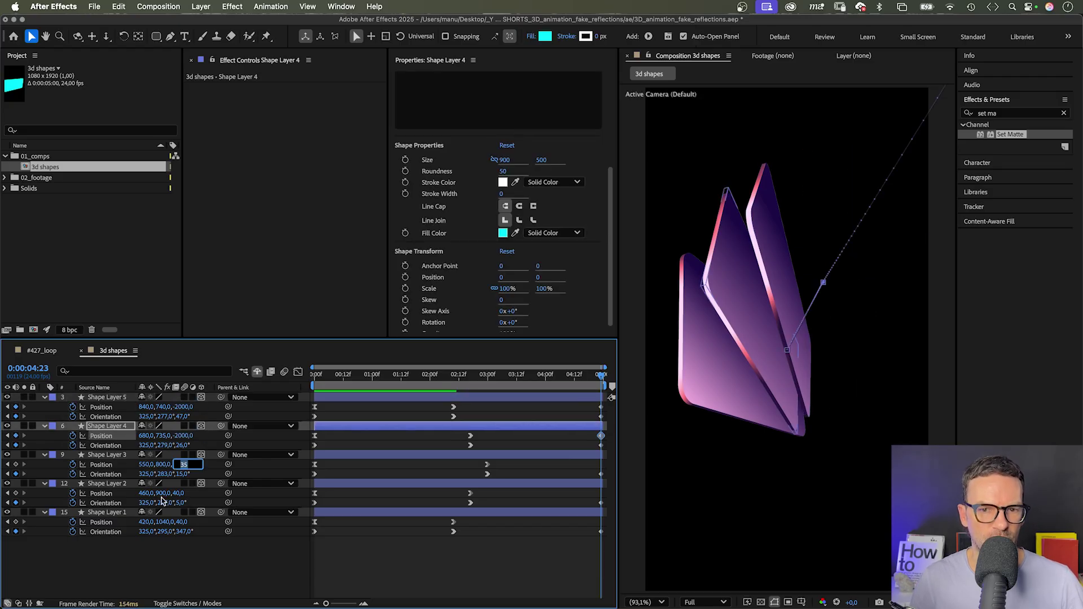
text(-2000)
key(Return)
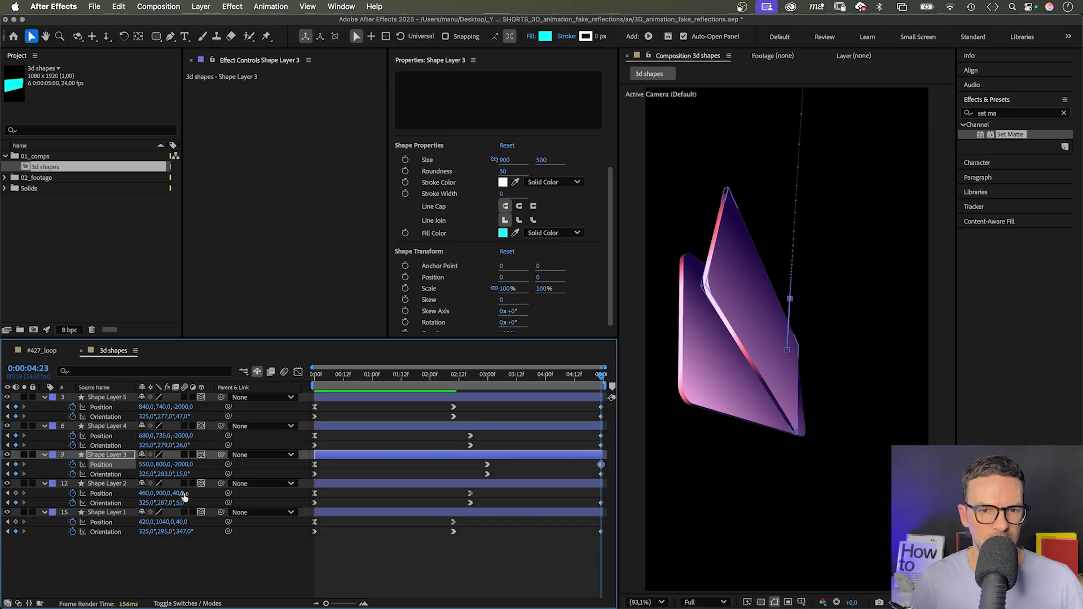
Set Position Z to -2000 for Shape Layers 2 and 1.
click(182, 493)
key(Return)
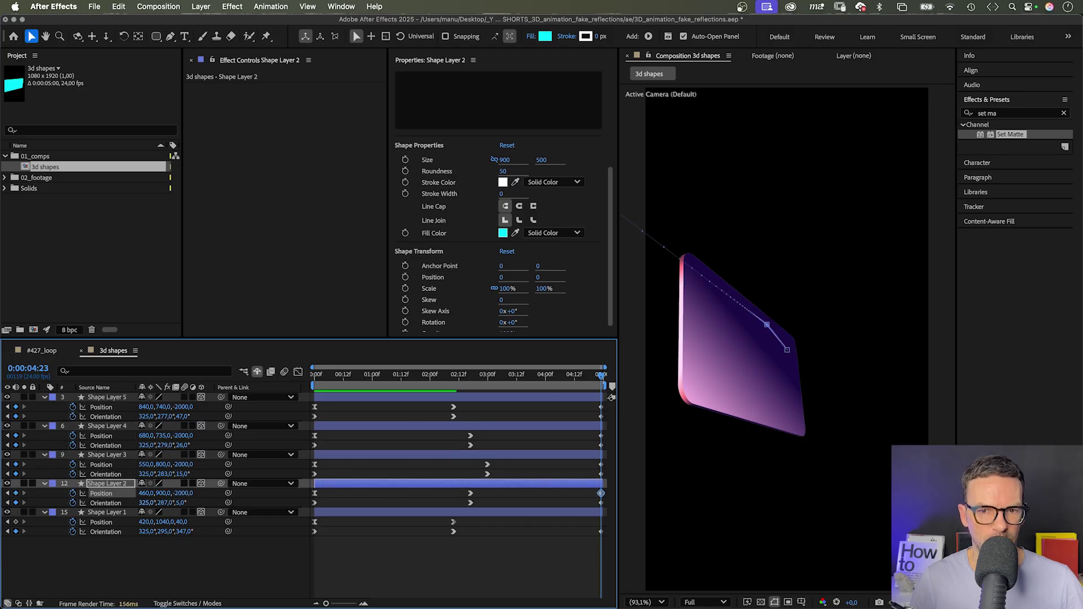
click(187, 521)
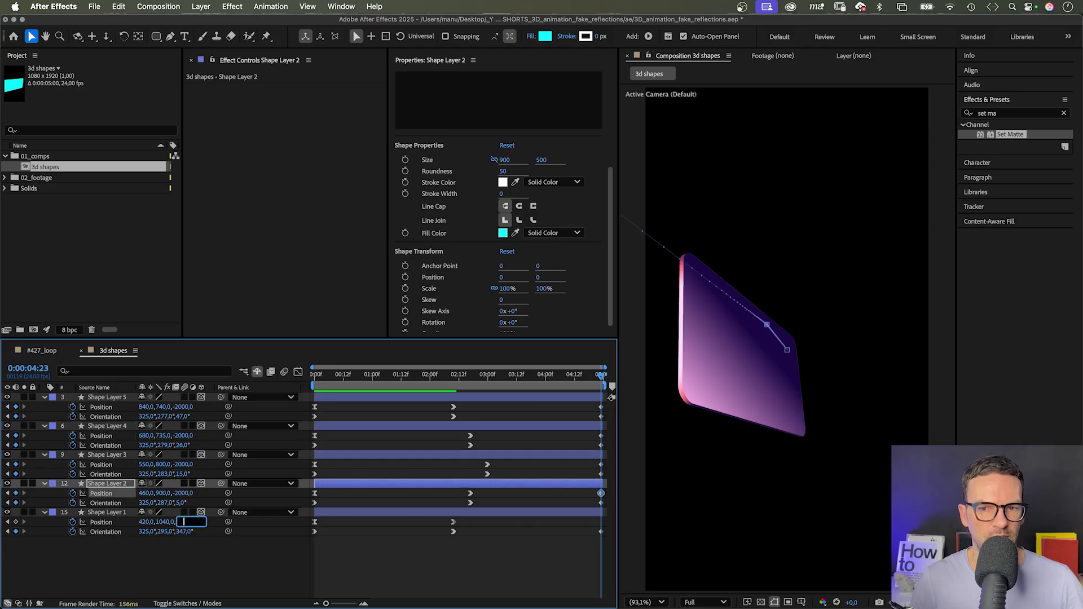
text(-2000)
key(Return)
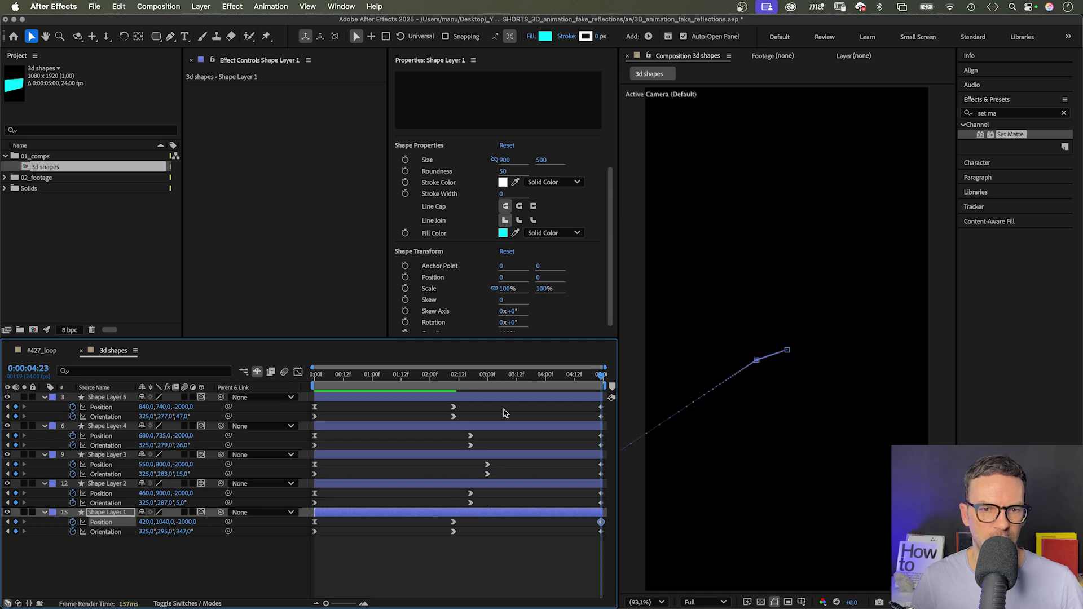
drag(601, 375, 480, 374)
Steepen the end keyframes' ease so the cards accelerate sharply away at 4:23.
drag(432, 404, 614, 539)
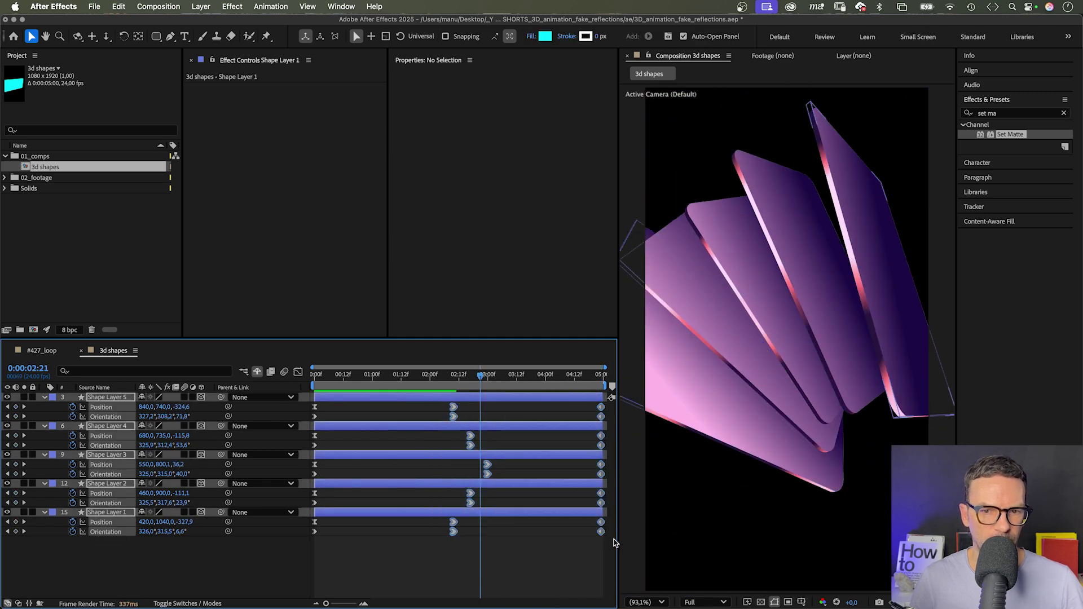
click(297, 372)
drag(440, 498, 511, 588)
drag(499, 551, 600, 567)
click(594, 562)
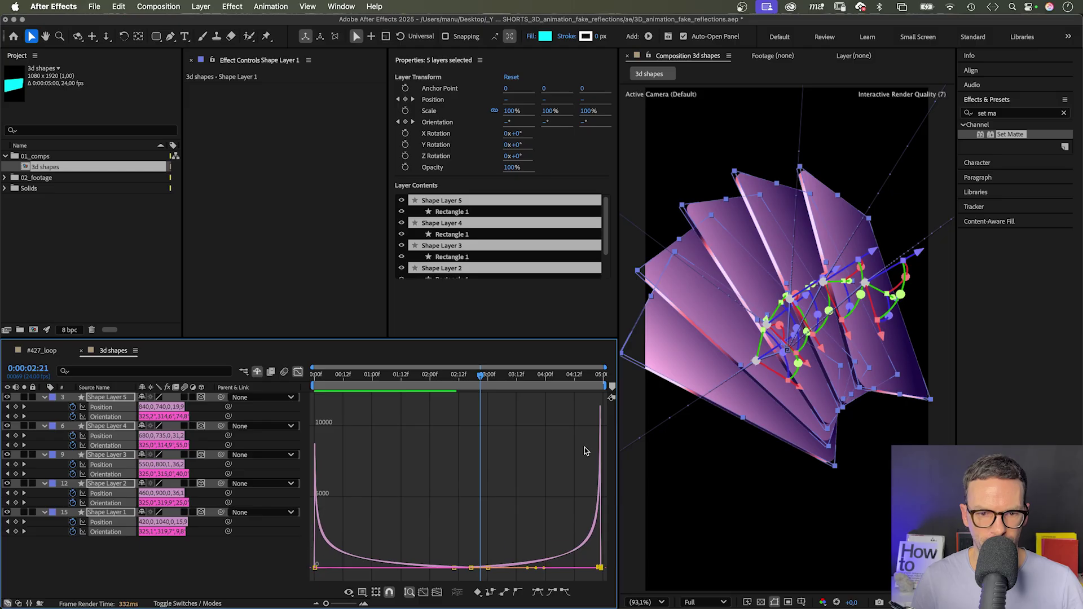